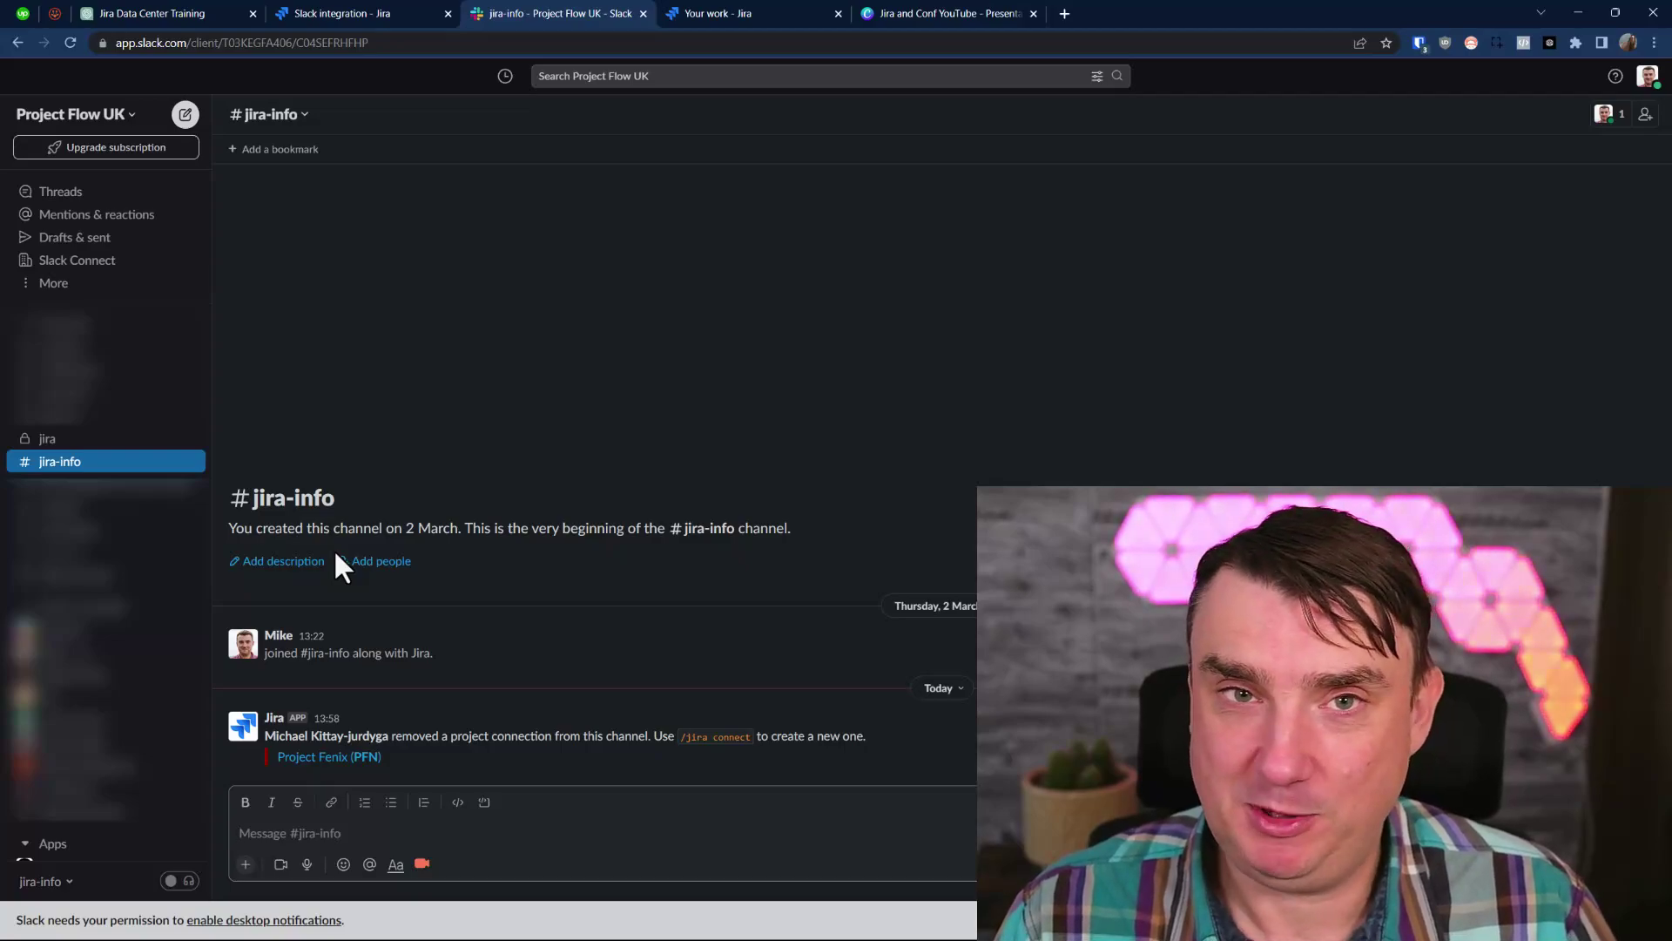
# Switch to Jira, search its app marketplace for "slack", and open the Jira Cloud for Slack (Official) page
pyautogui.click(389, 3)
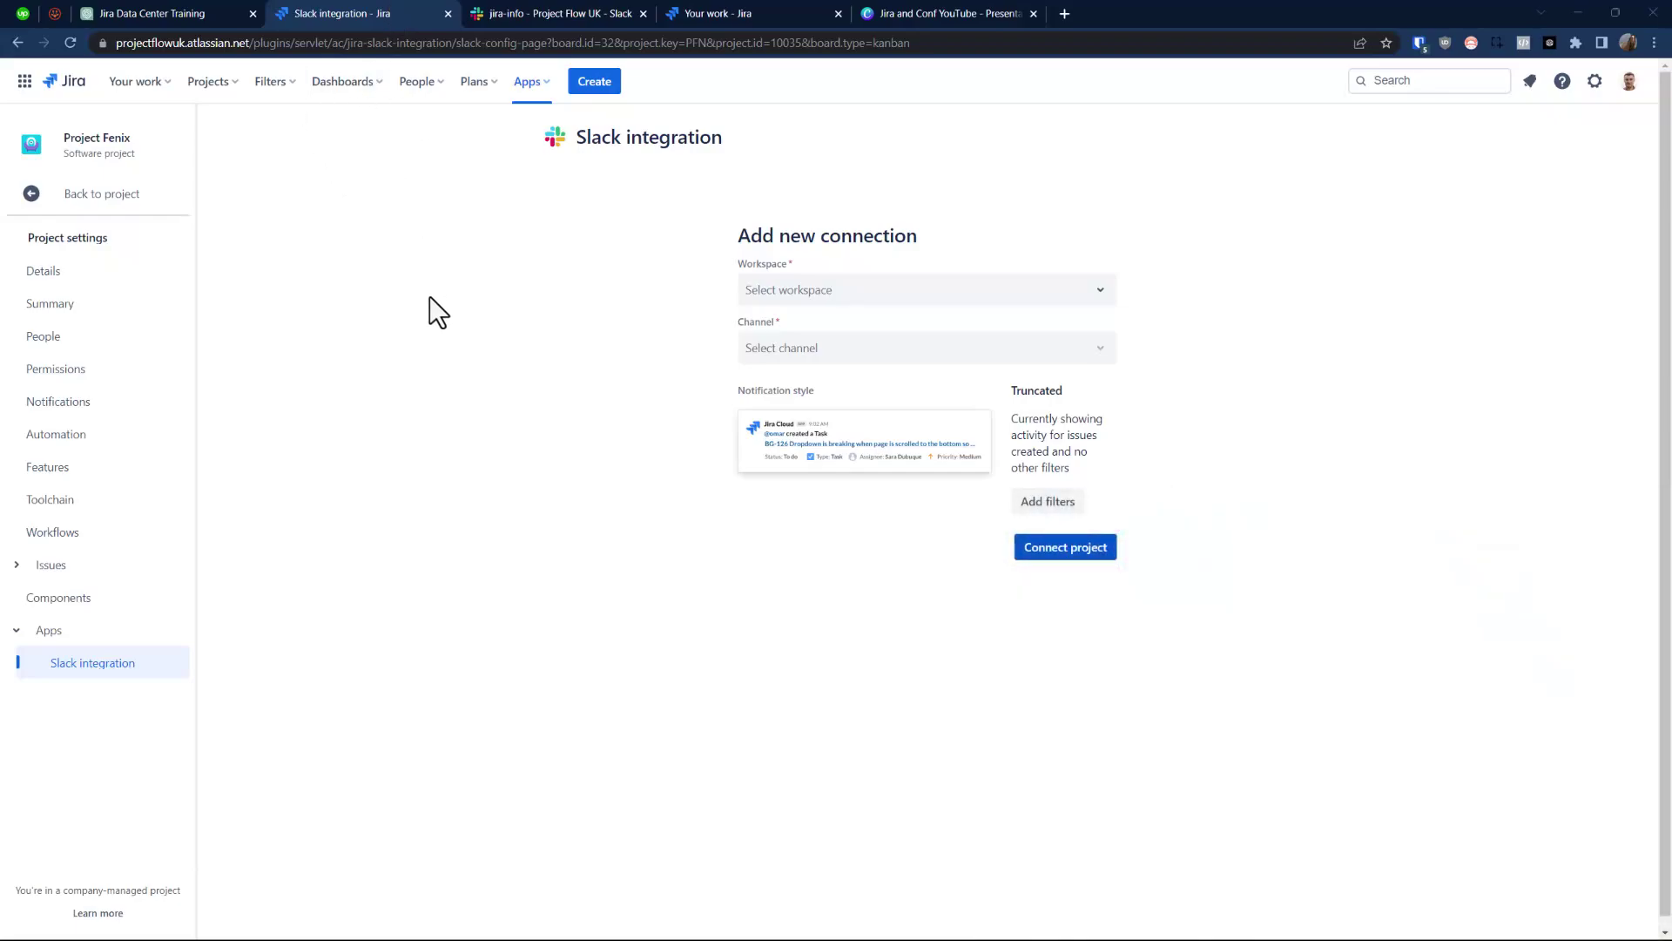
pyautogui.click(73, 81)
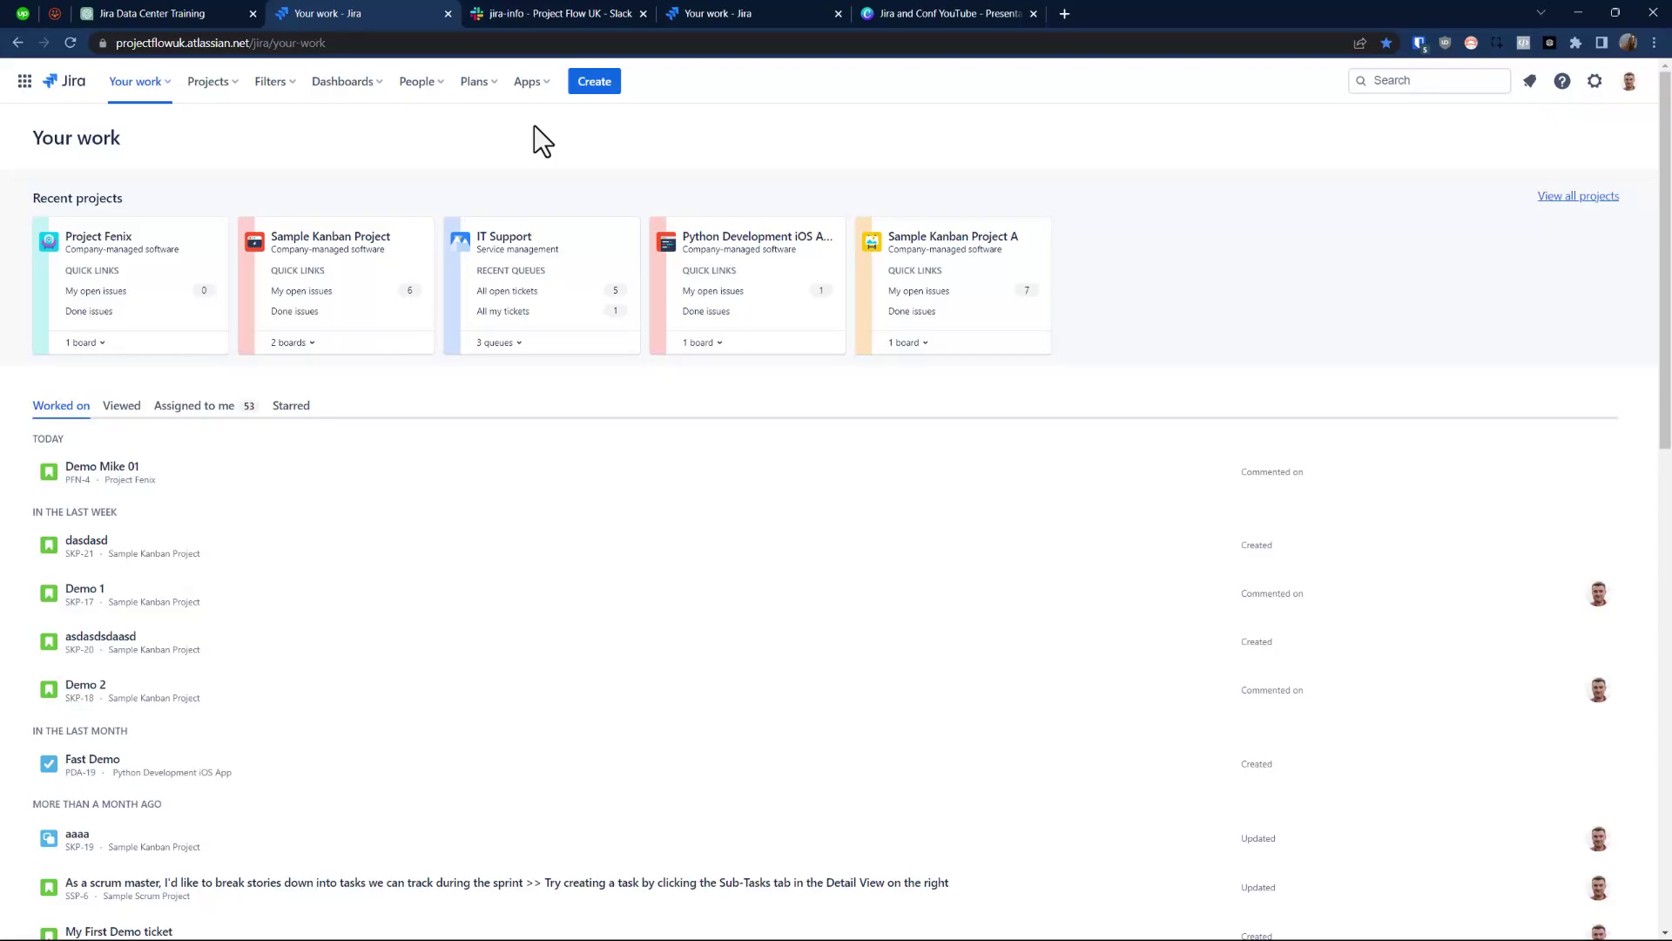
pyautogui.click(529, 82)
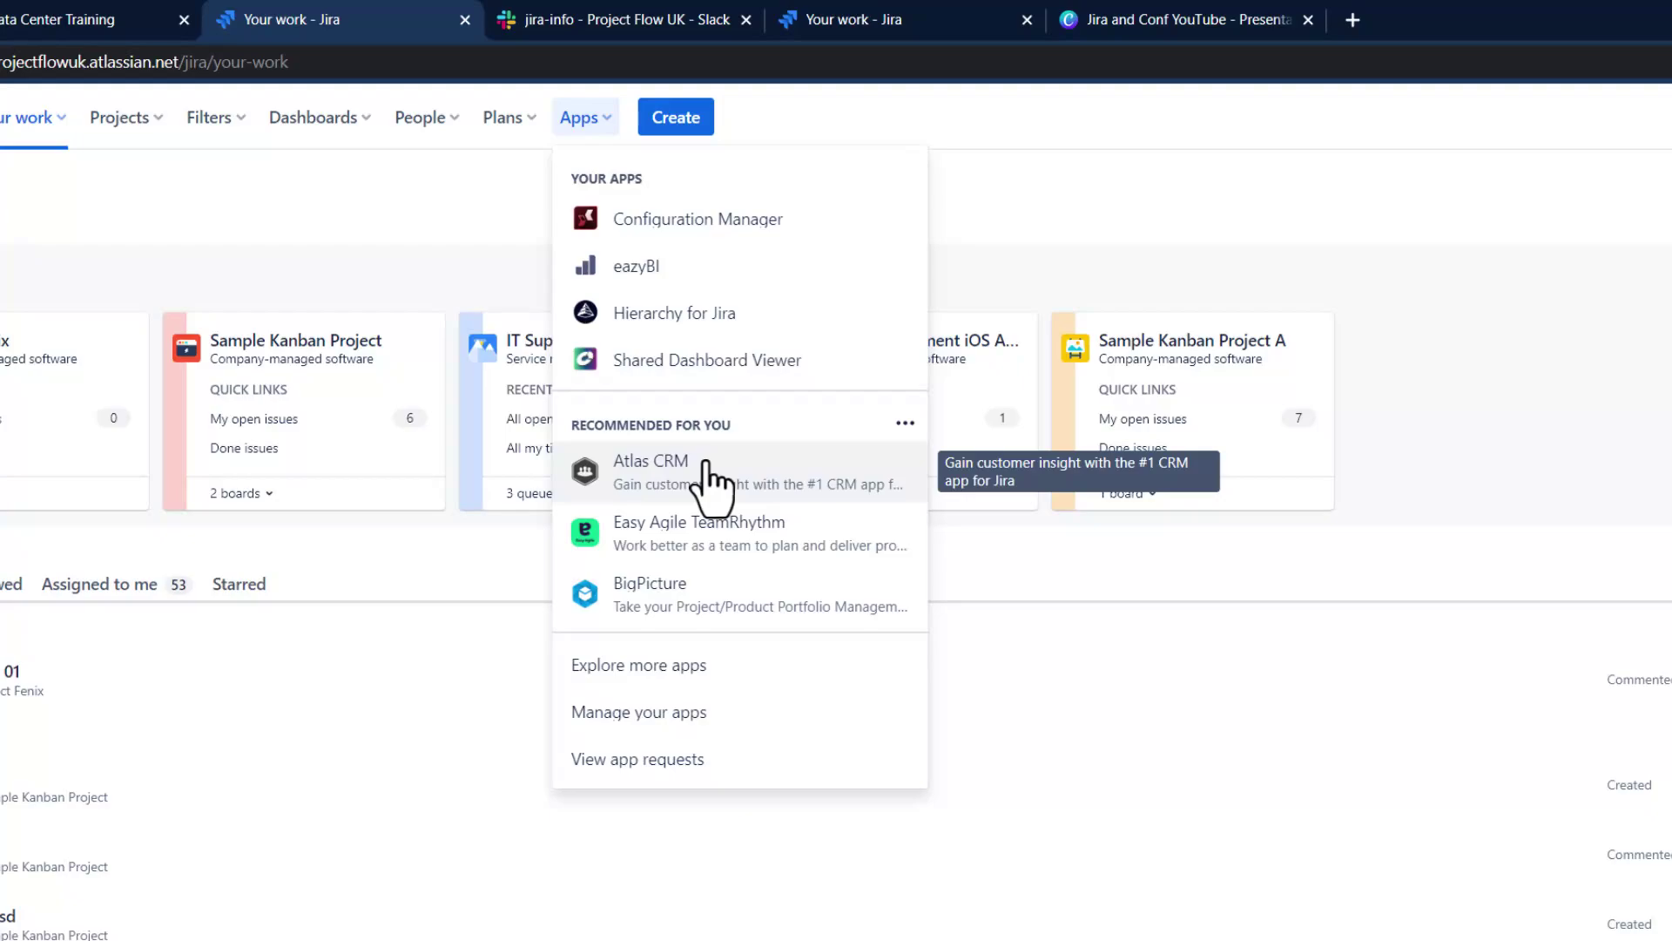
pyautogui.click(634, 677)
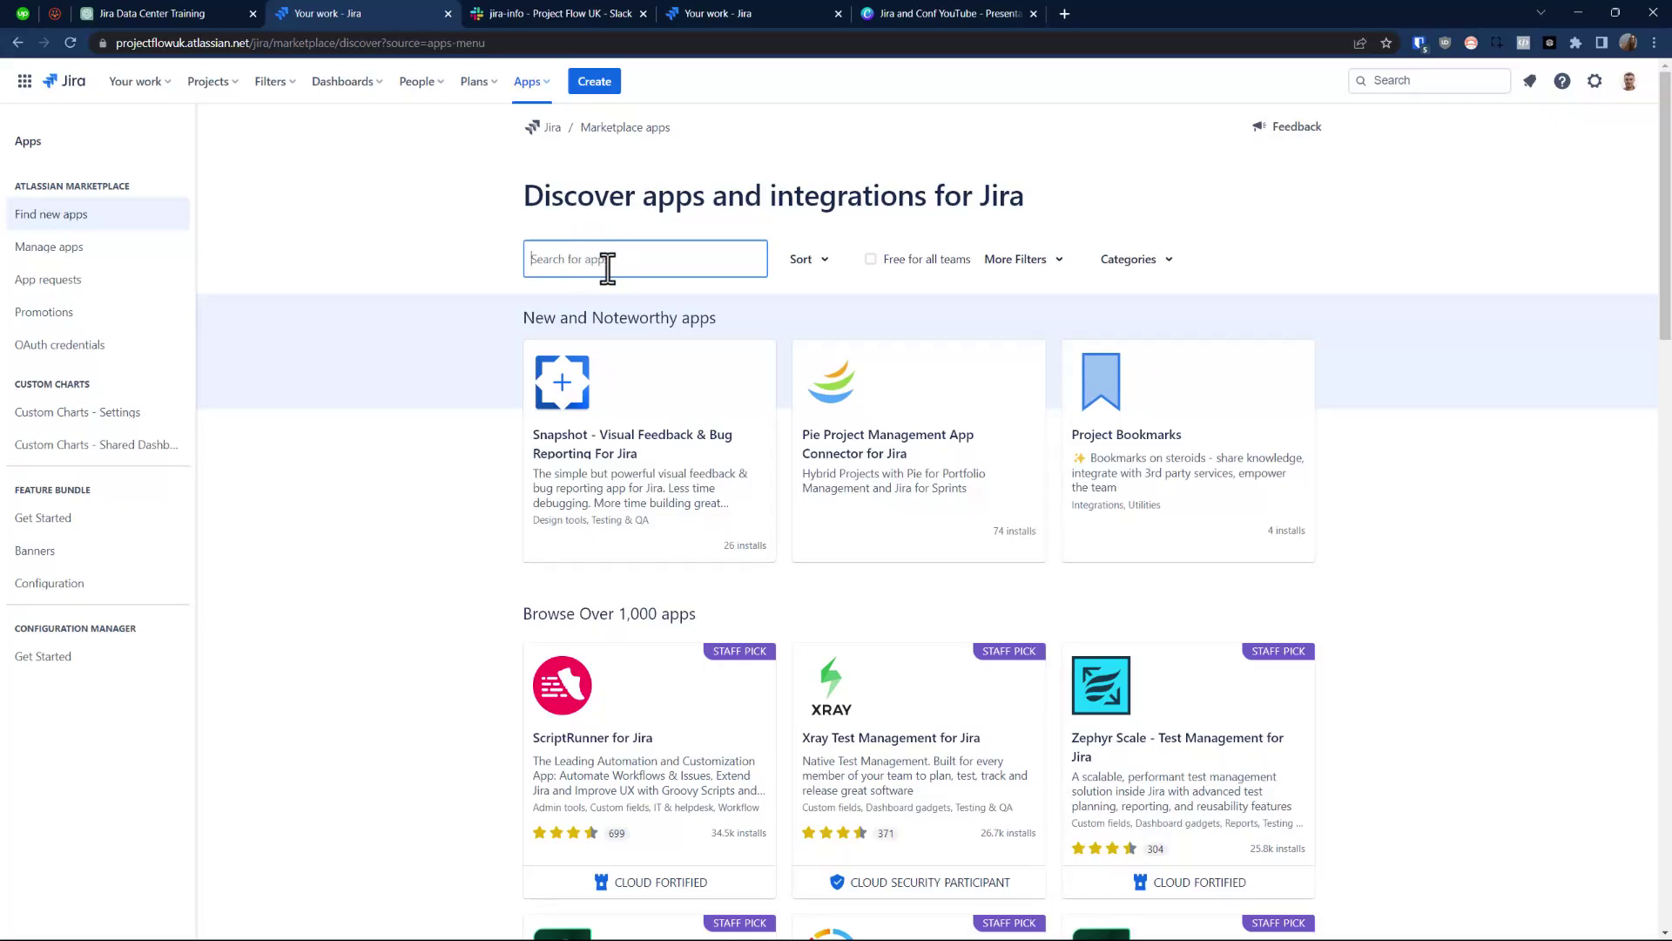
pyautogui.write('slack')
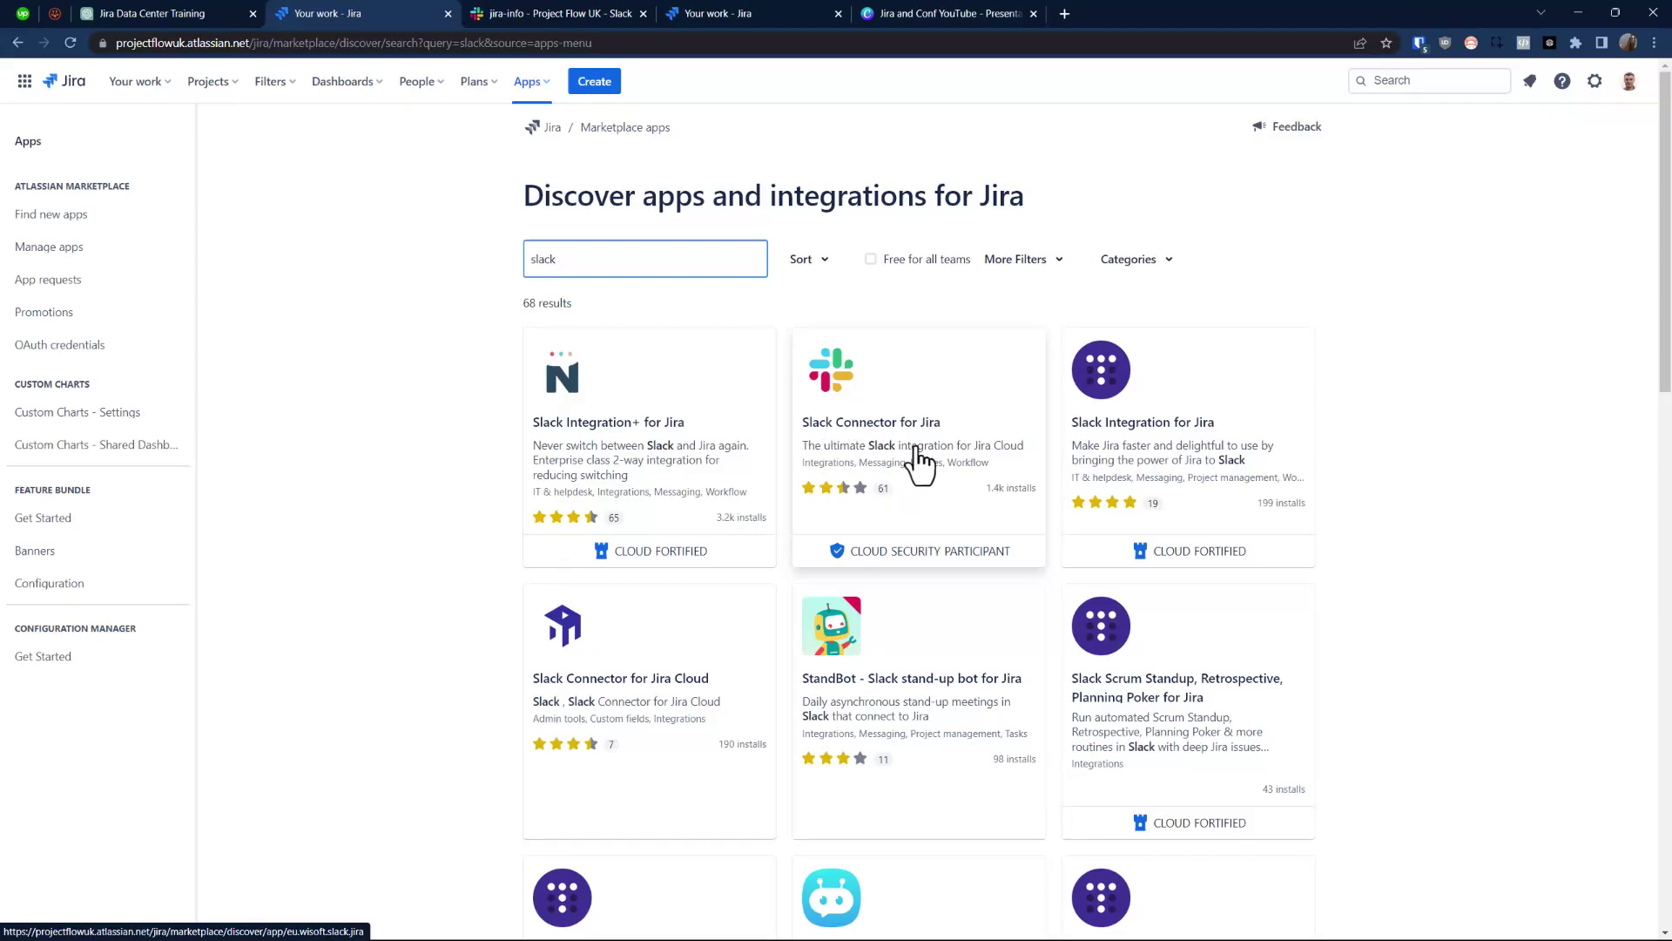
pyautogui.scroll(-3, 923, 418)
pyautogui.scroll(-9, 925, 427)
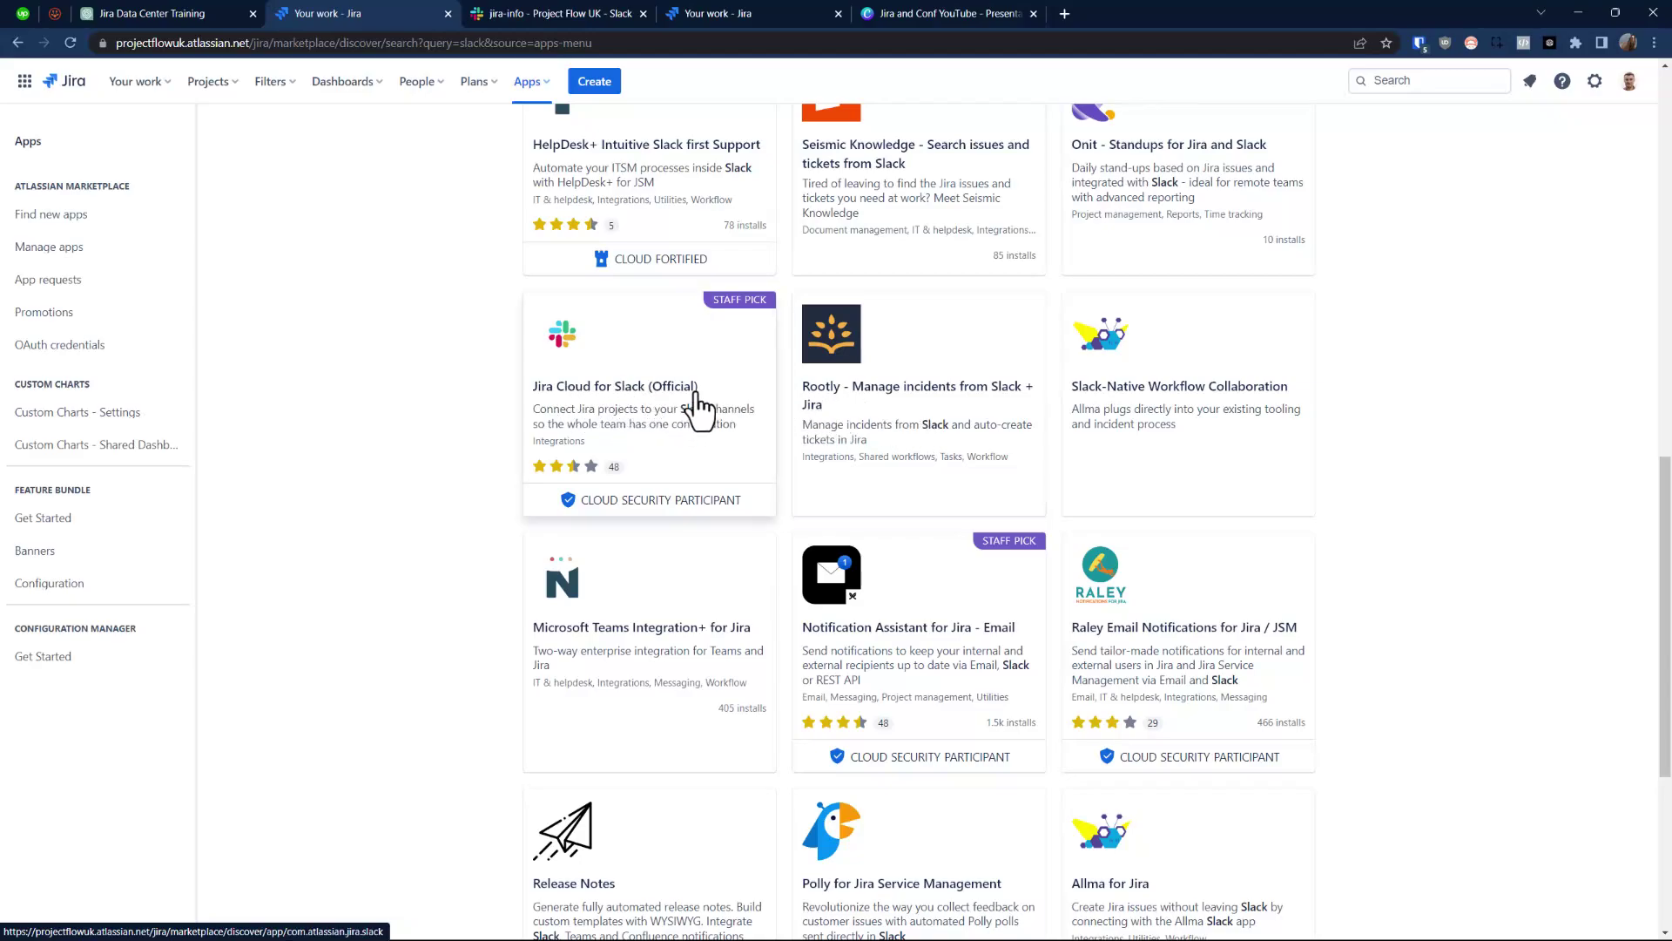
pyautogui.click(687, 449)
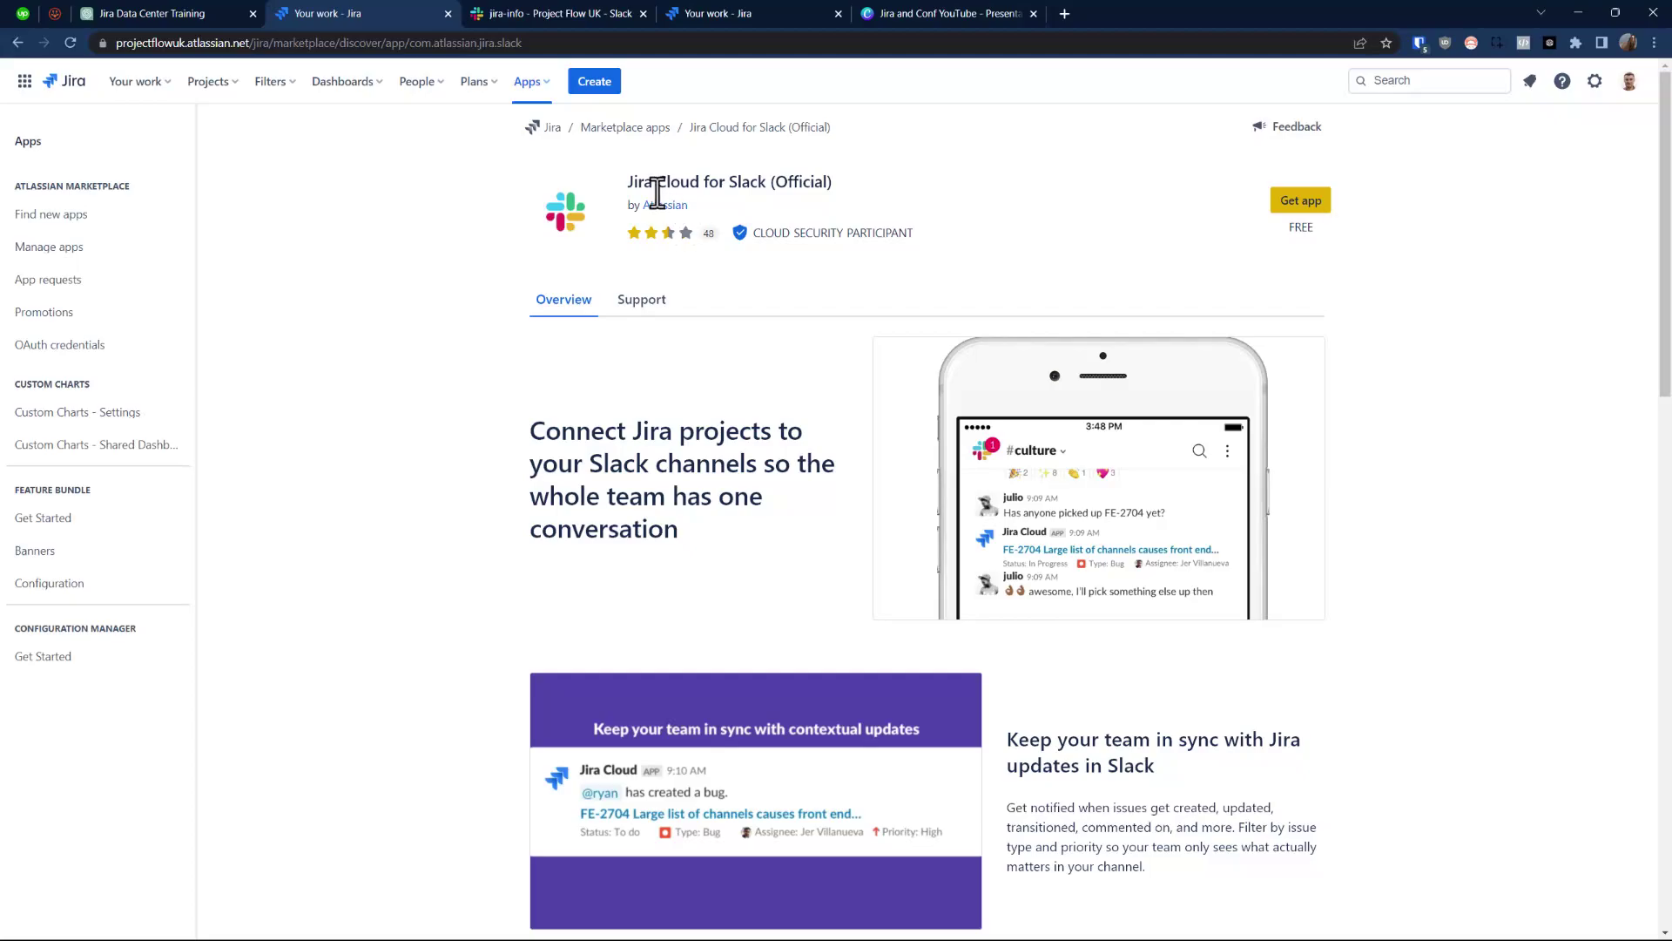
# Review the app's overview and its installation instructions, then dismiss the instructions
pyautogui.scroll(-5, 880, 475)
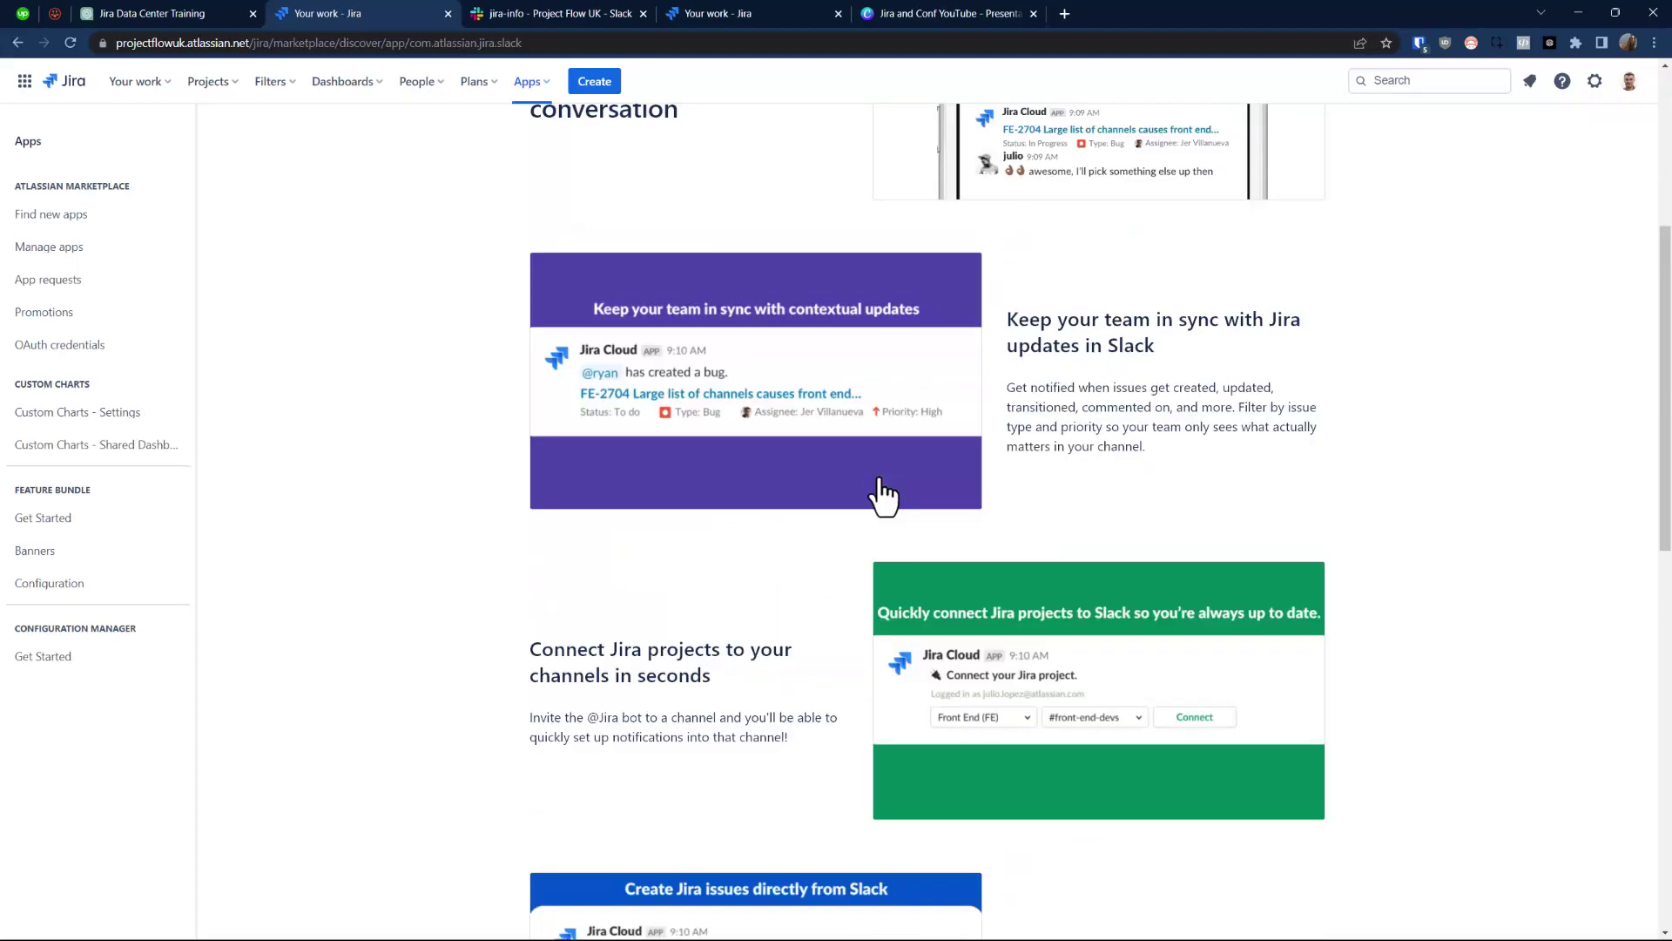
pyautogui.scroll(5, 885, 497)
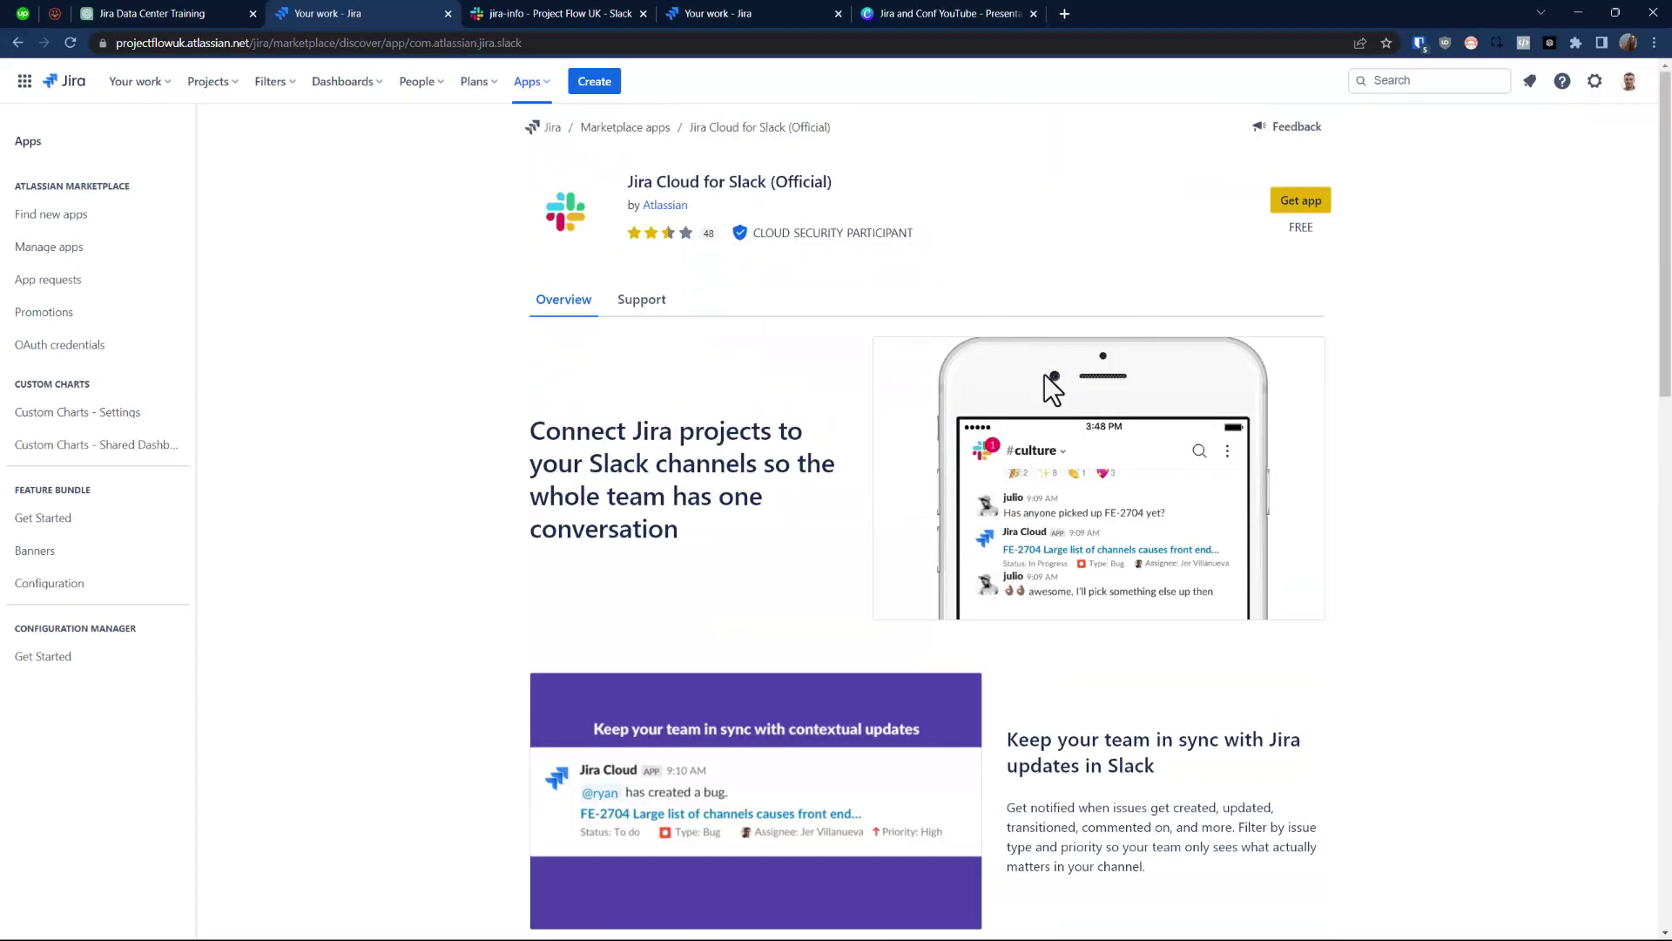
pyautogui.click(1303, 213)
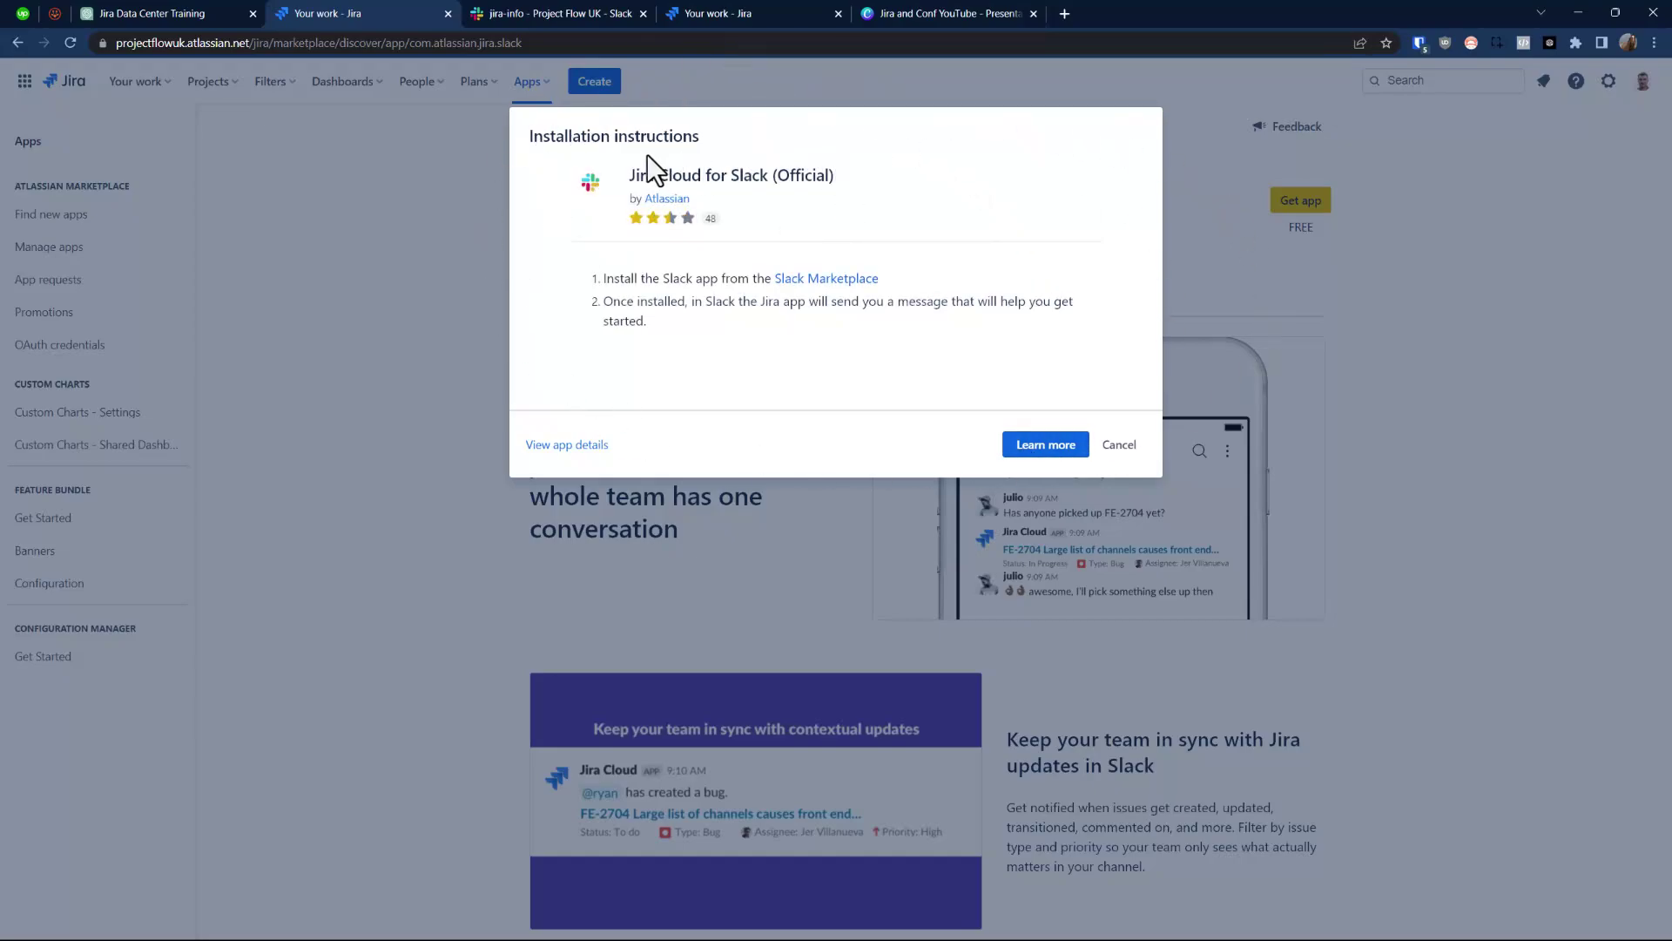
pyautogui.click(1120, 446)
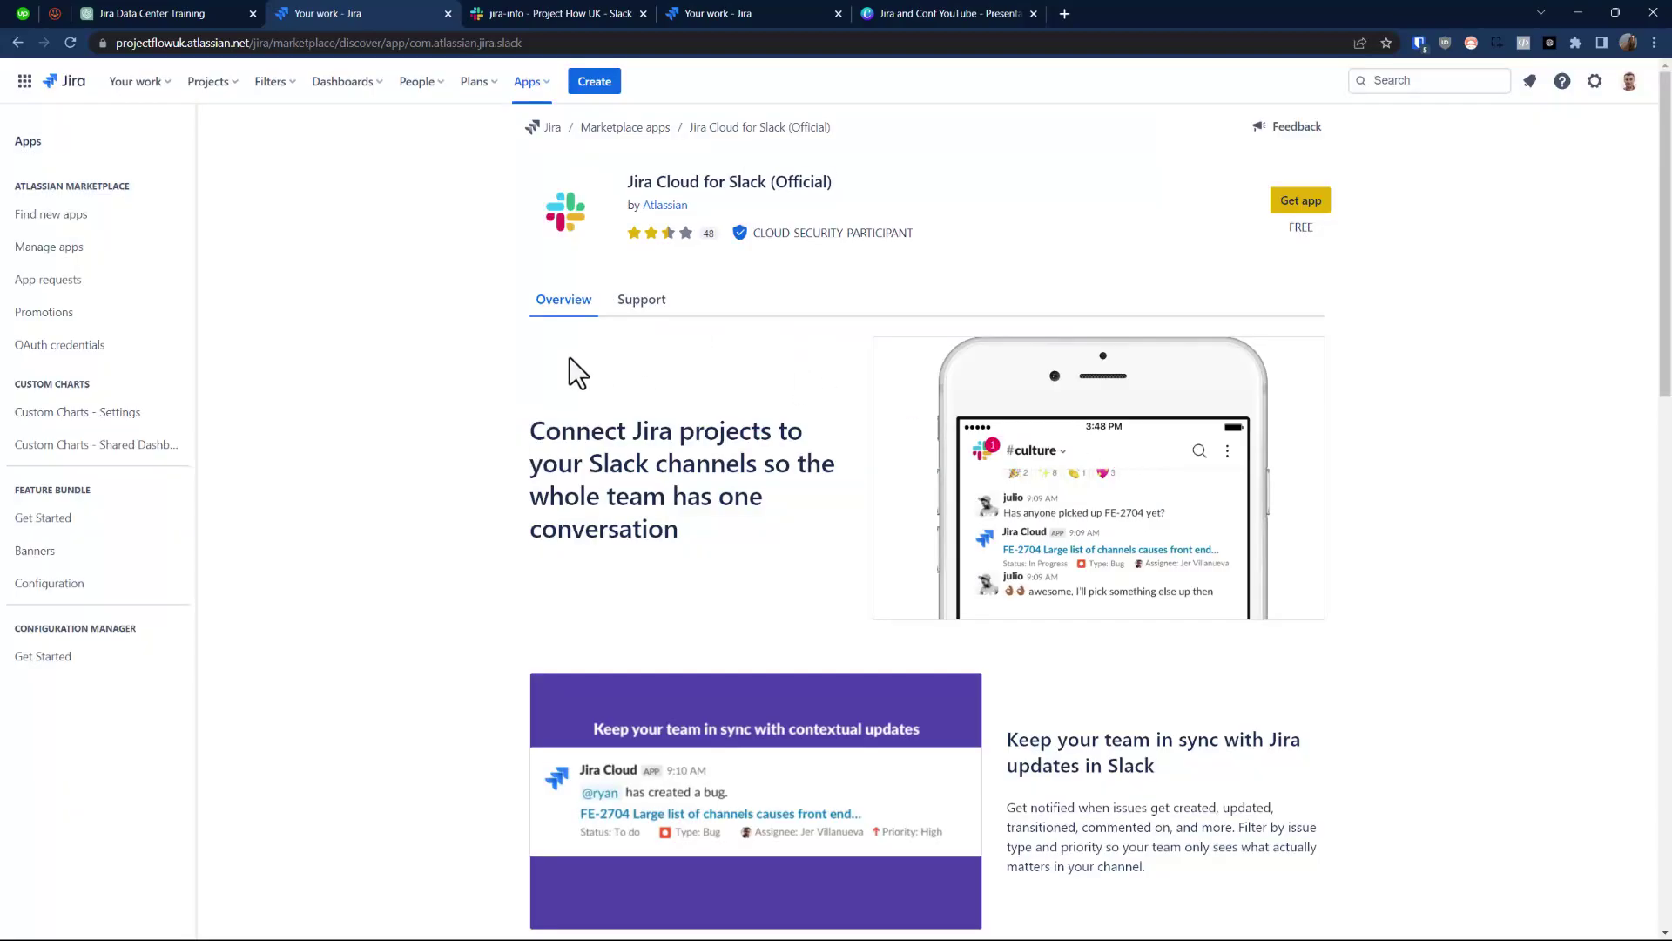
# Open the Slack integration page in the project settings of Project Fenix (PFN)
pyautogui.click(209, 83)
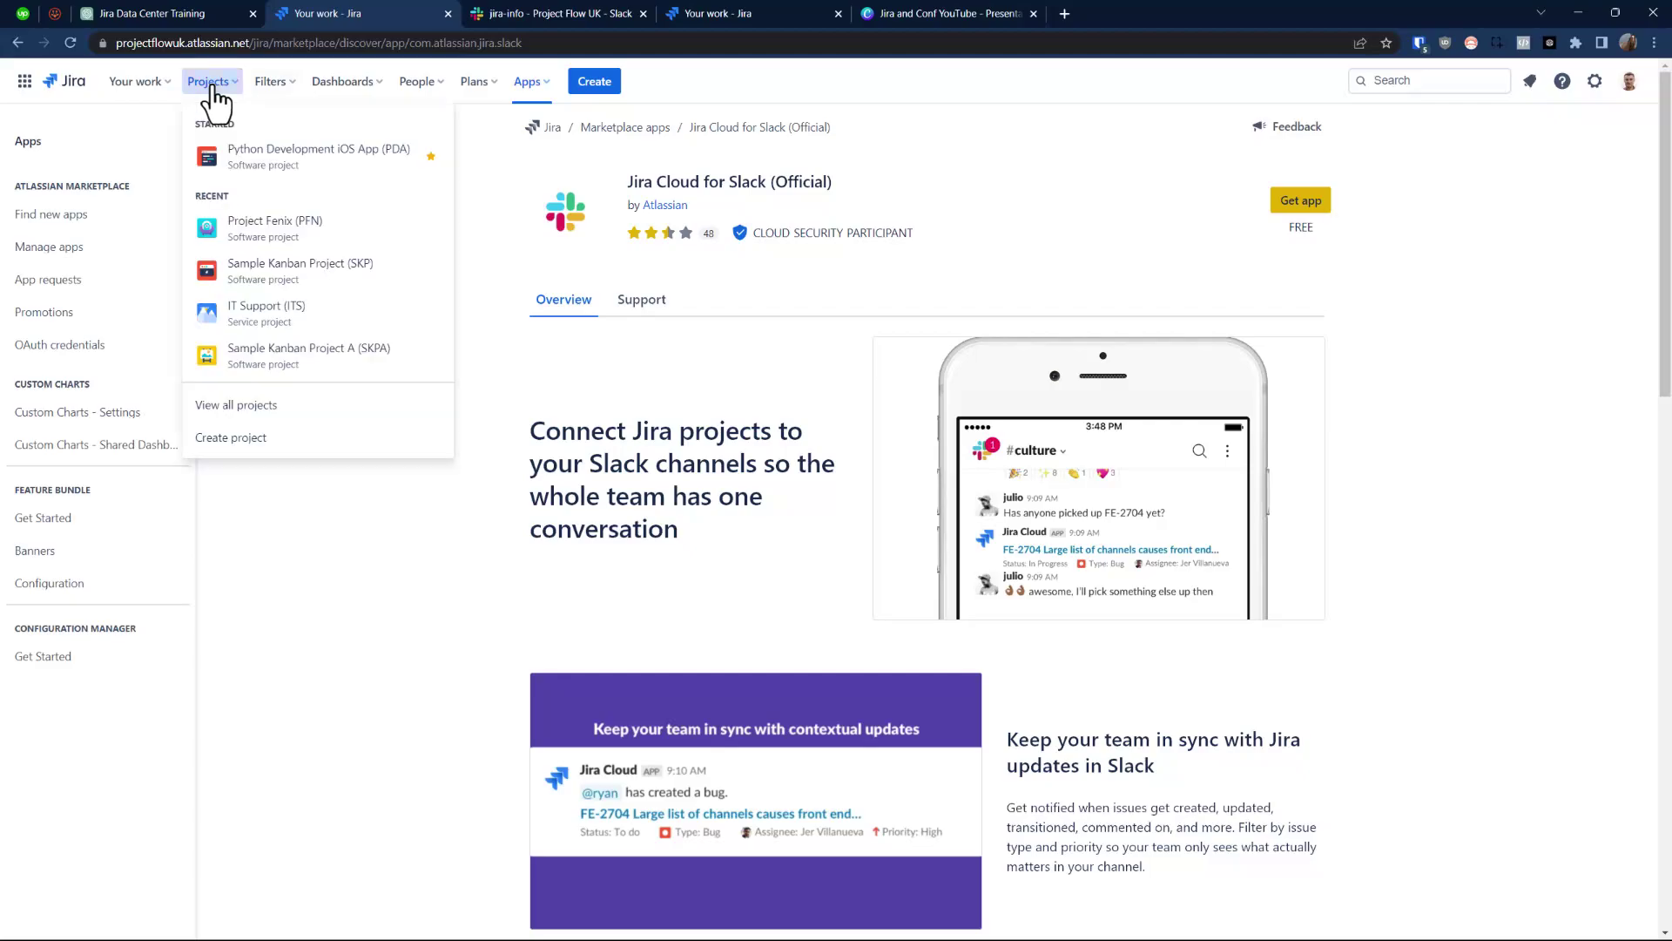
pyautogui.click(258, 225)
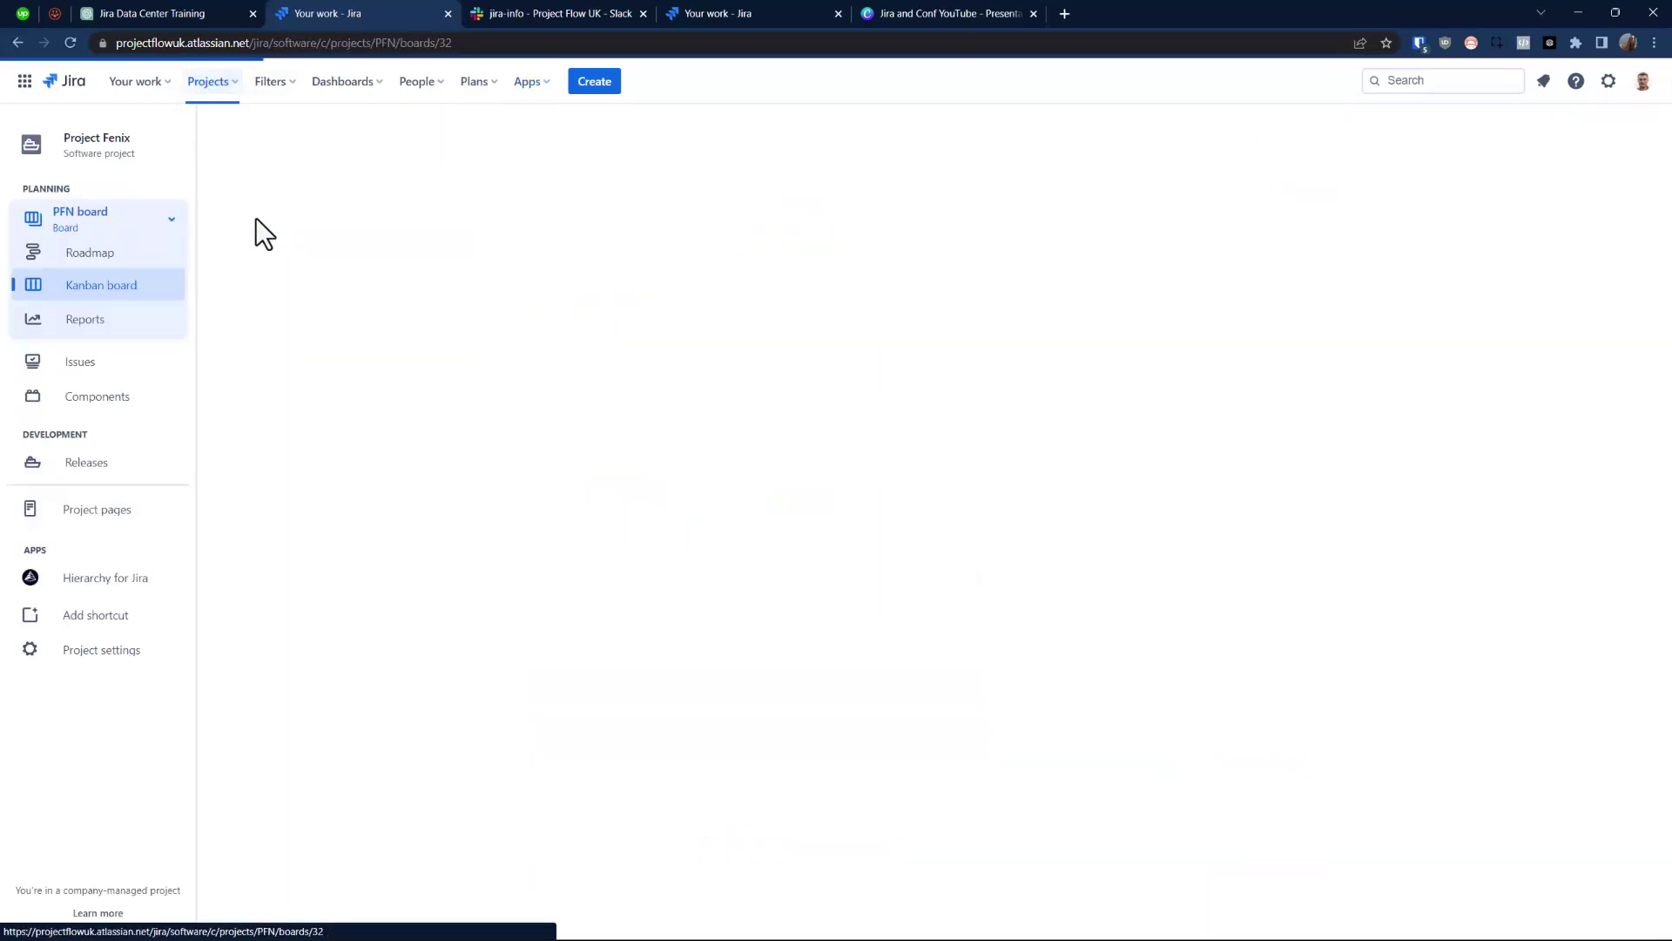
pyautogui.click(101, 652)
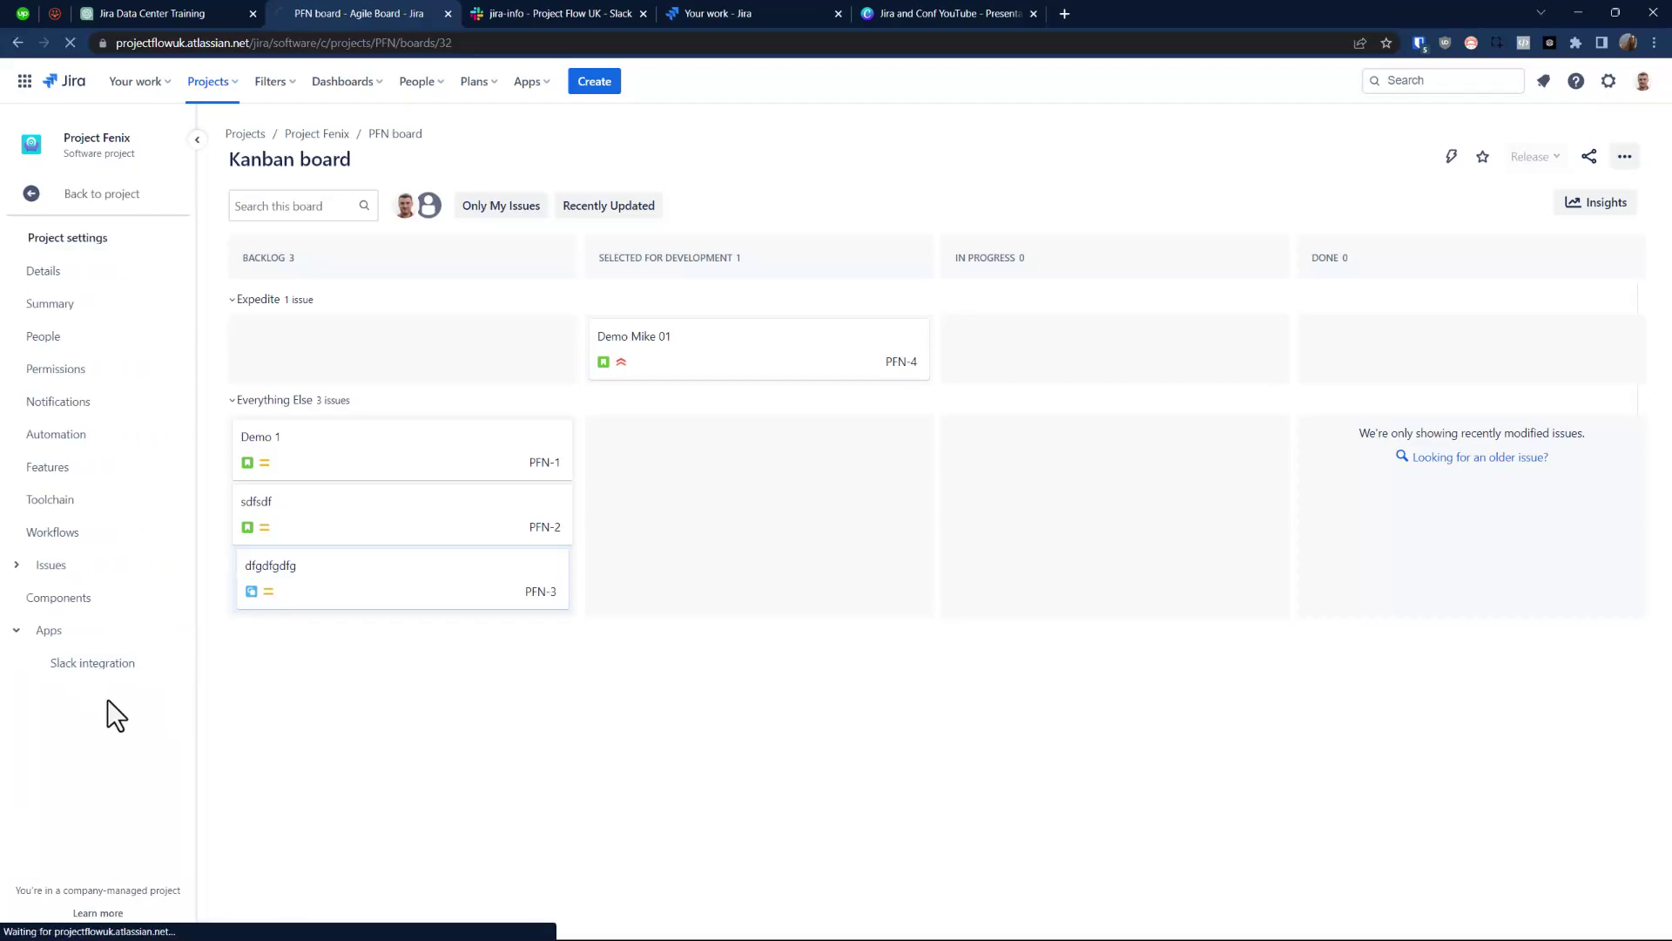
pyautogui.click(17, 634)
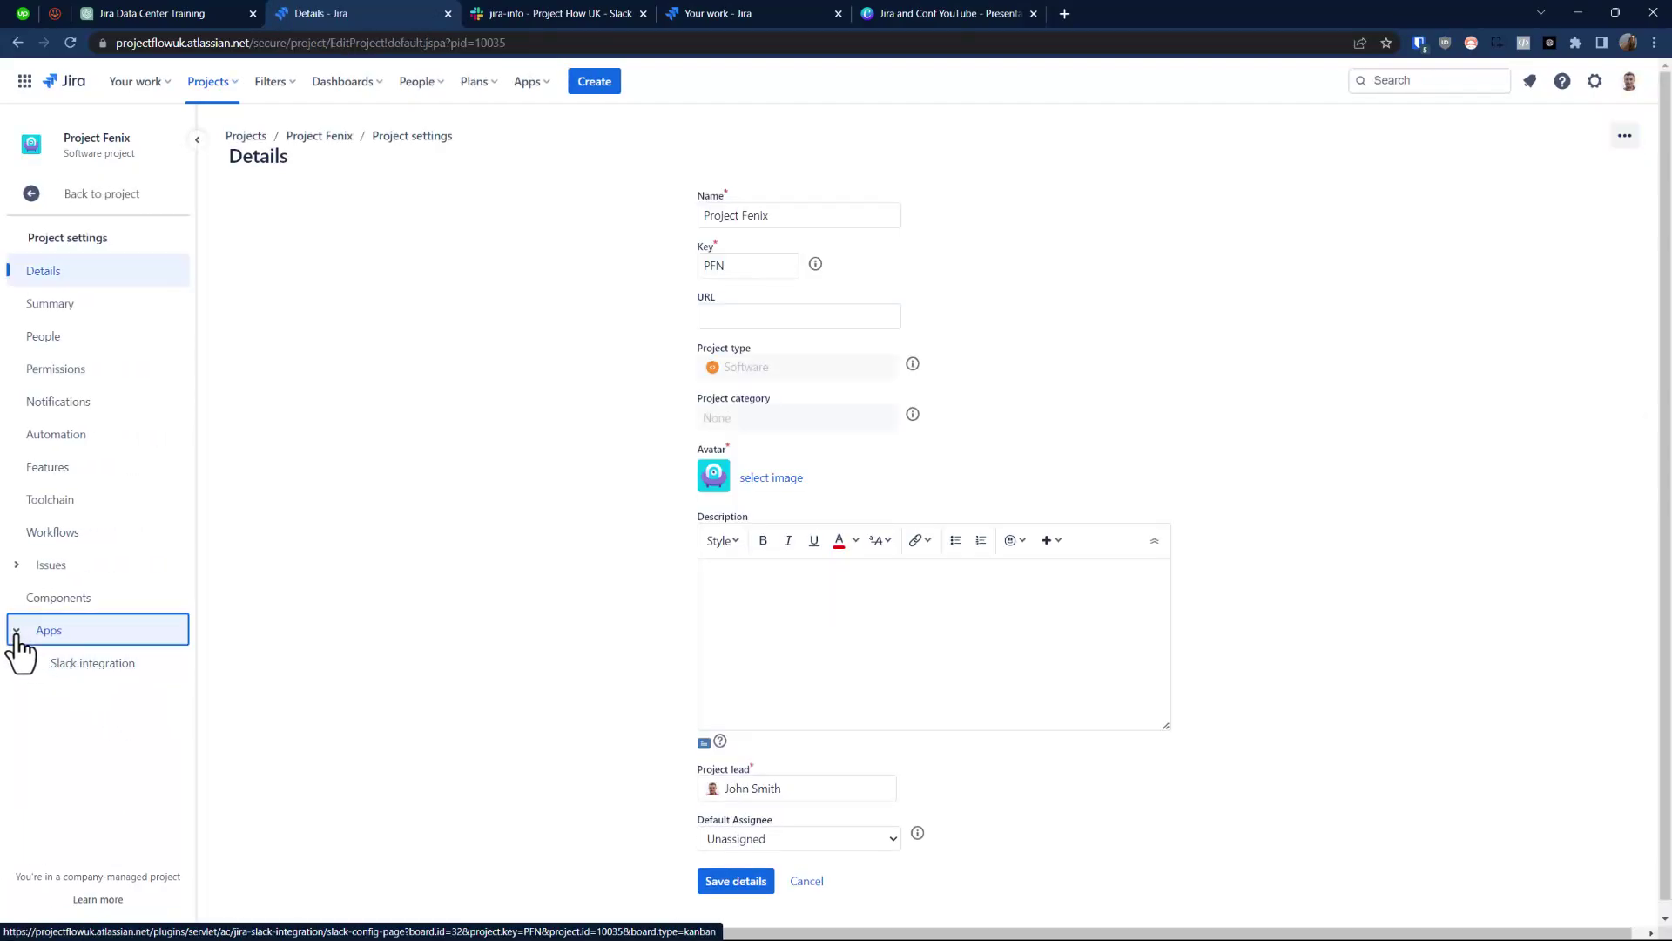
pyautogui.click(107, 666)
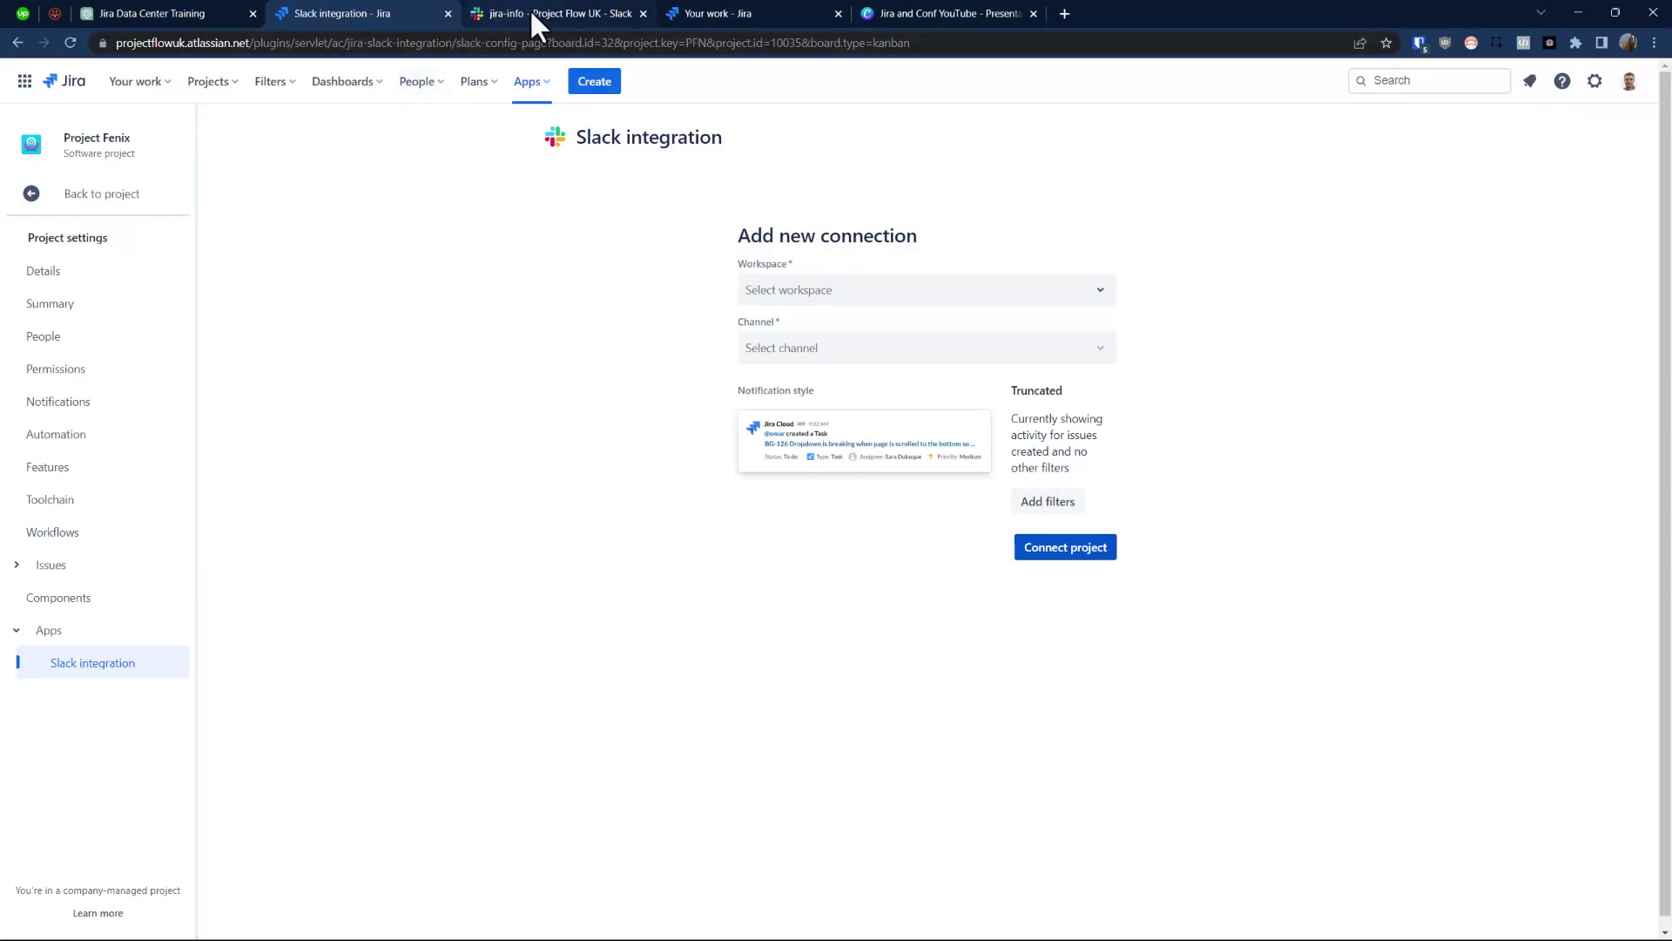
# View the jira-info channel in Slack and return to Project Fenix's Slack integration page in Jira
pyautogui.moveTo(531, 10)
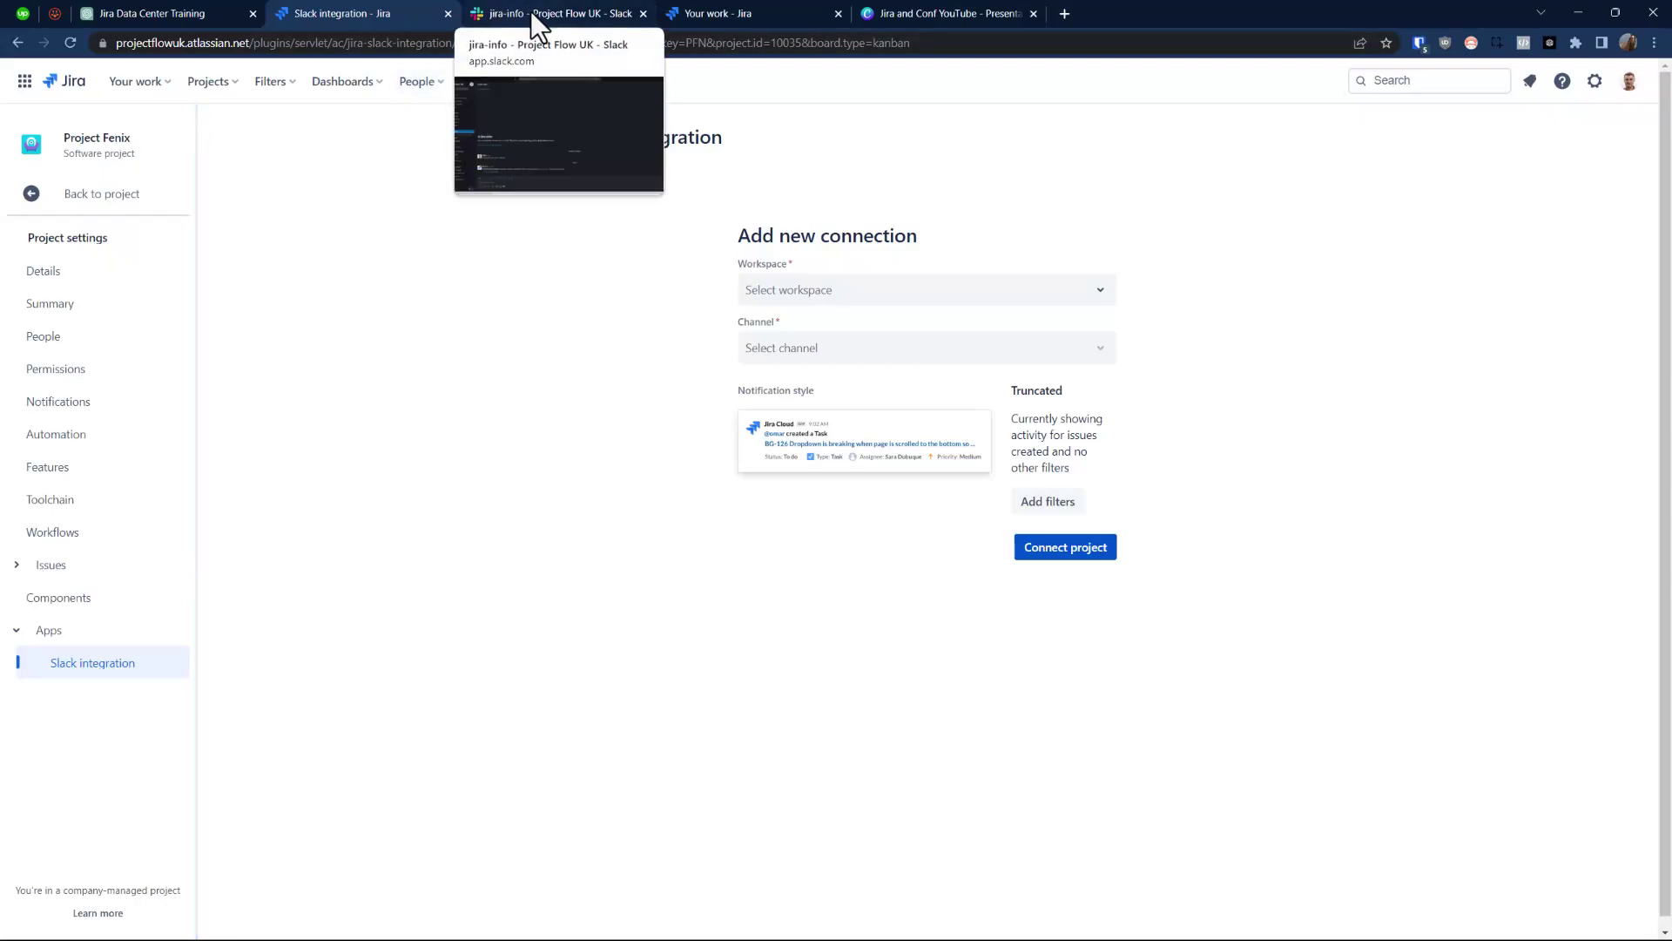
pyautogui.click(531, 10)
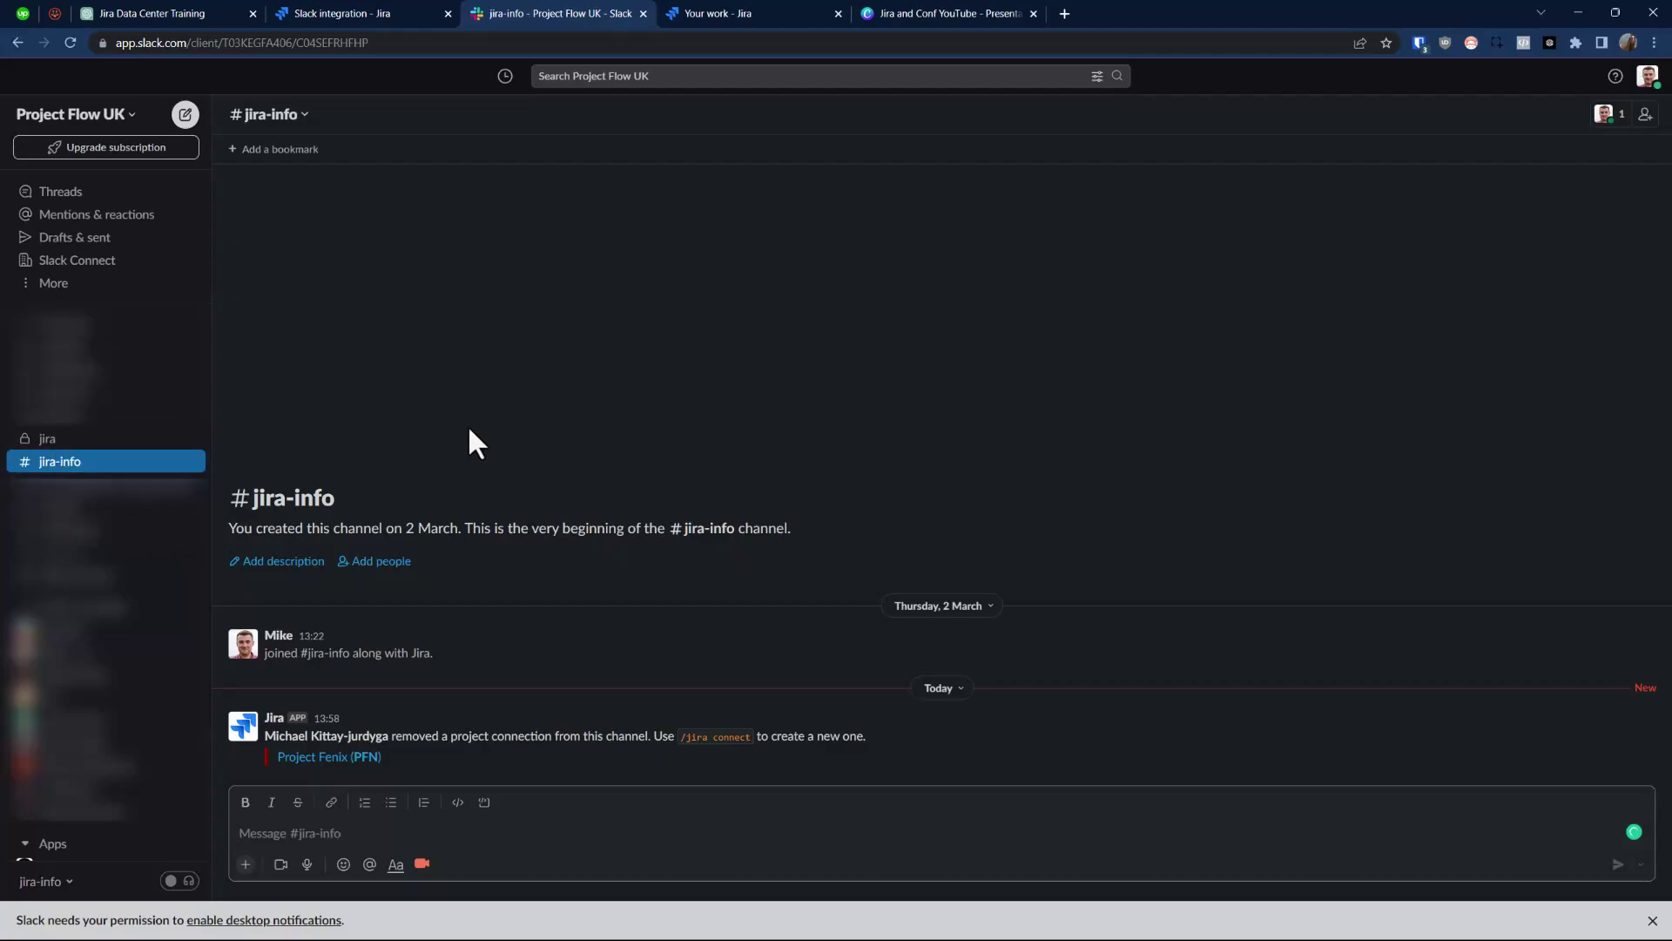
pyautogui.click(123, 468)
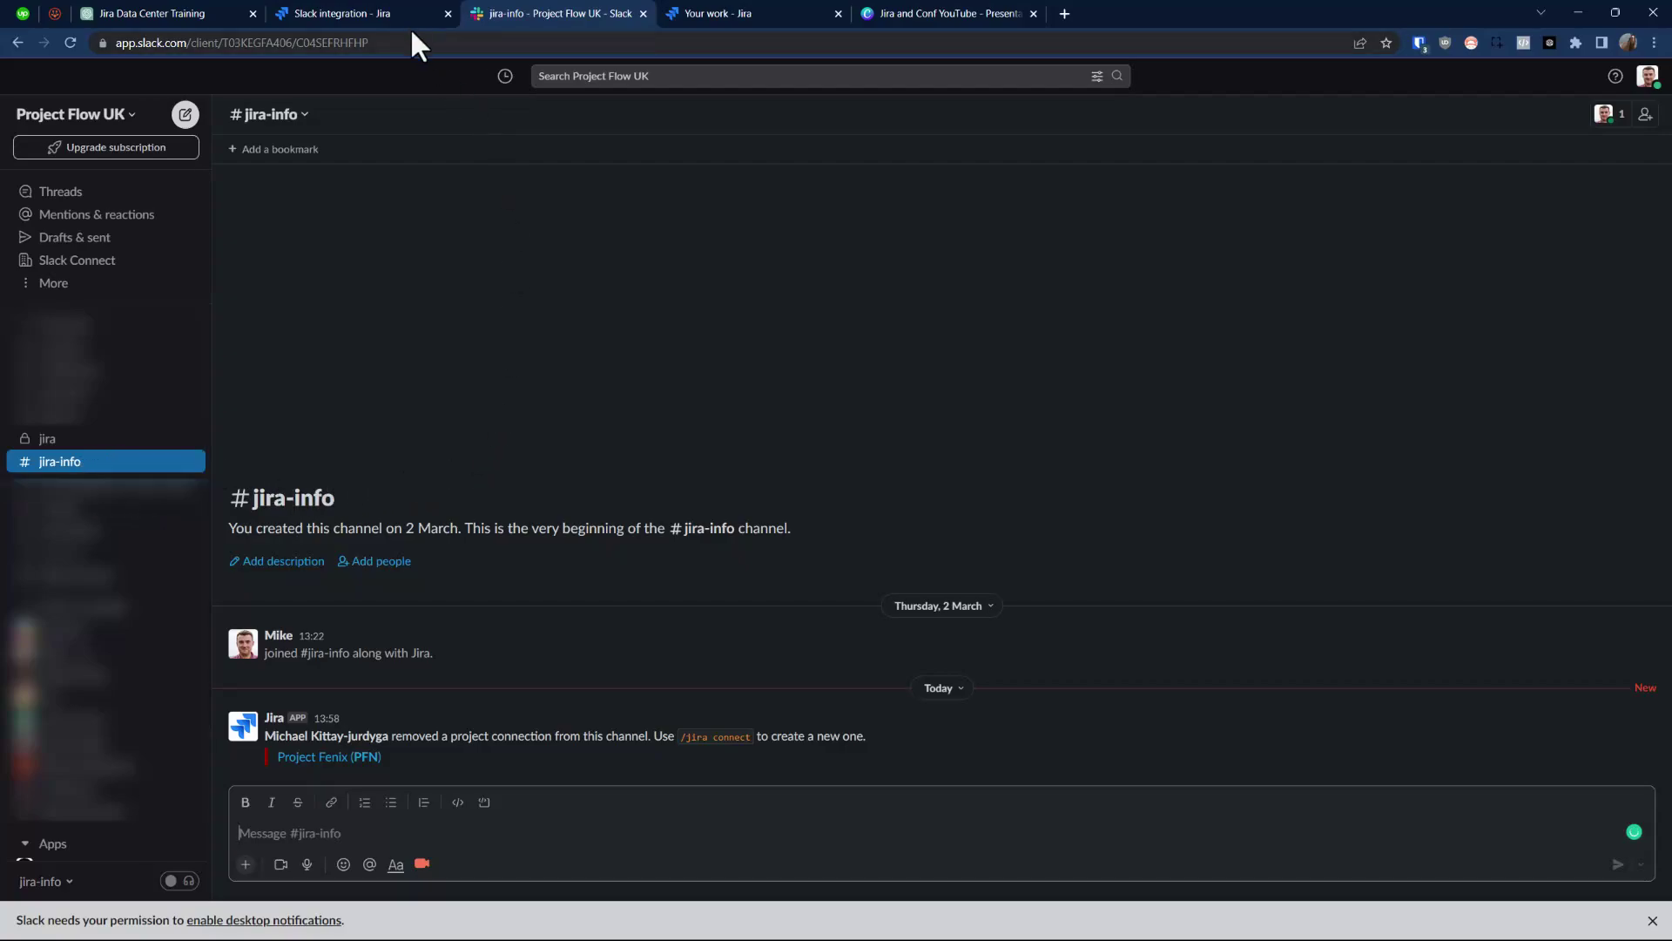
pyautogui.click(384, 12)
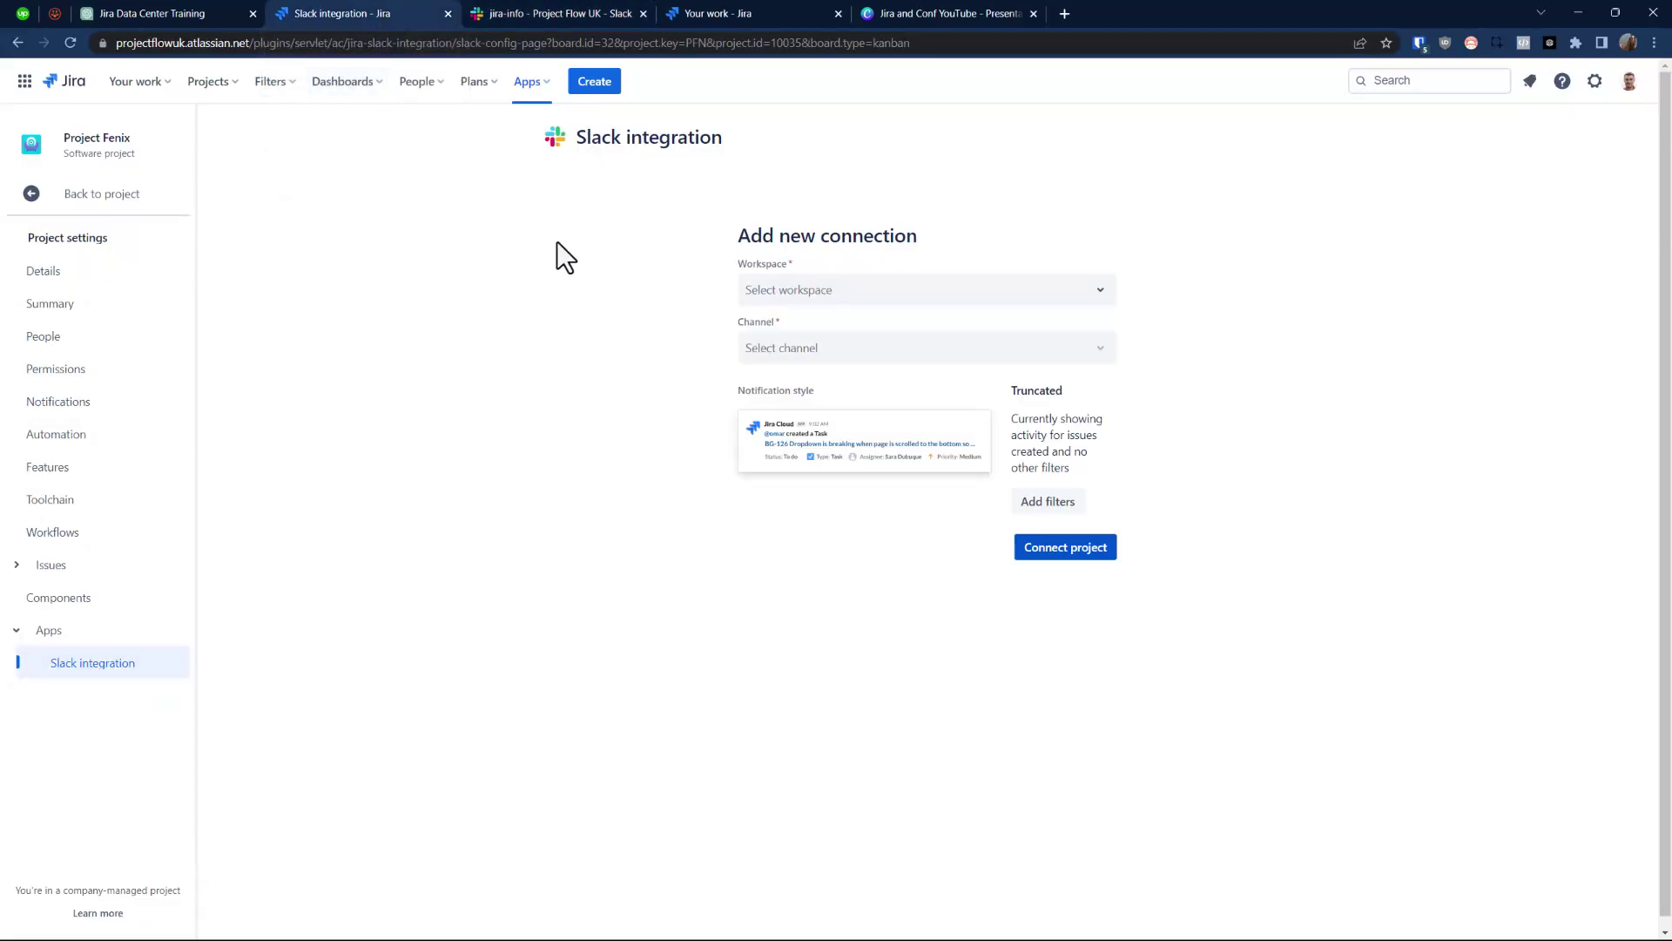
# Add a new workspace connection and allow Jira Cloud to access the Project Flow UK Slack workspace
pyautogui.click(892, 297)
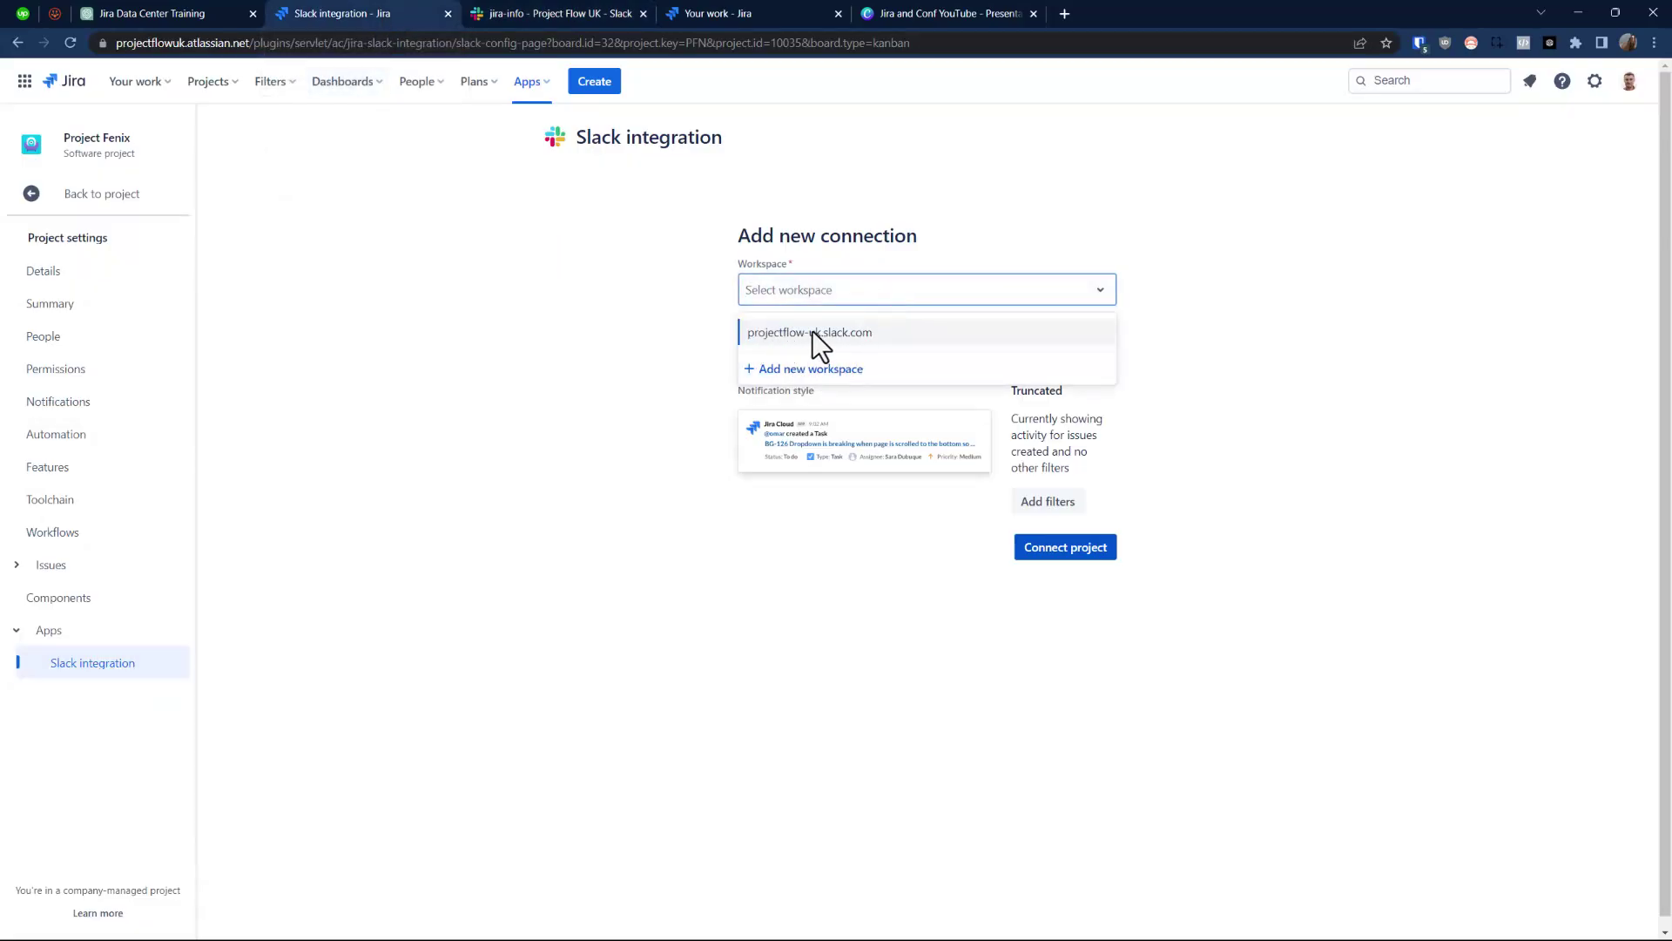
pyautogui.click(788, 369)
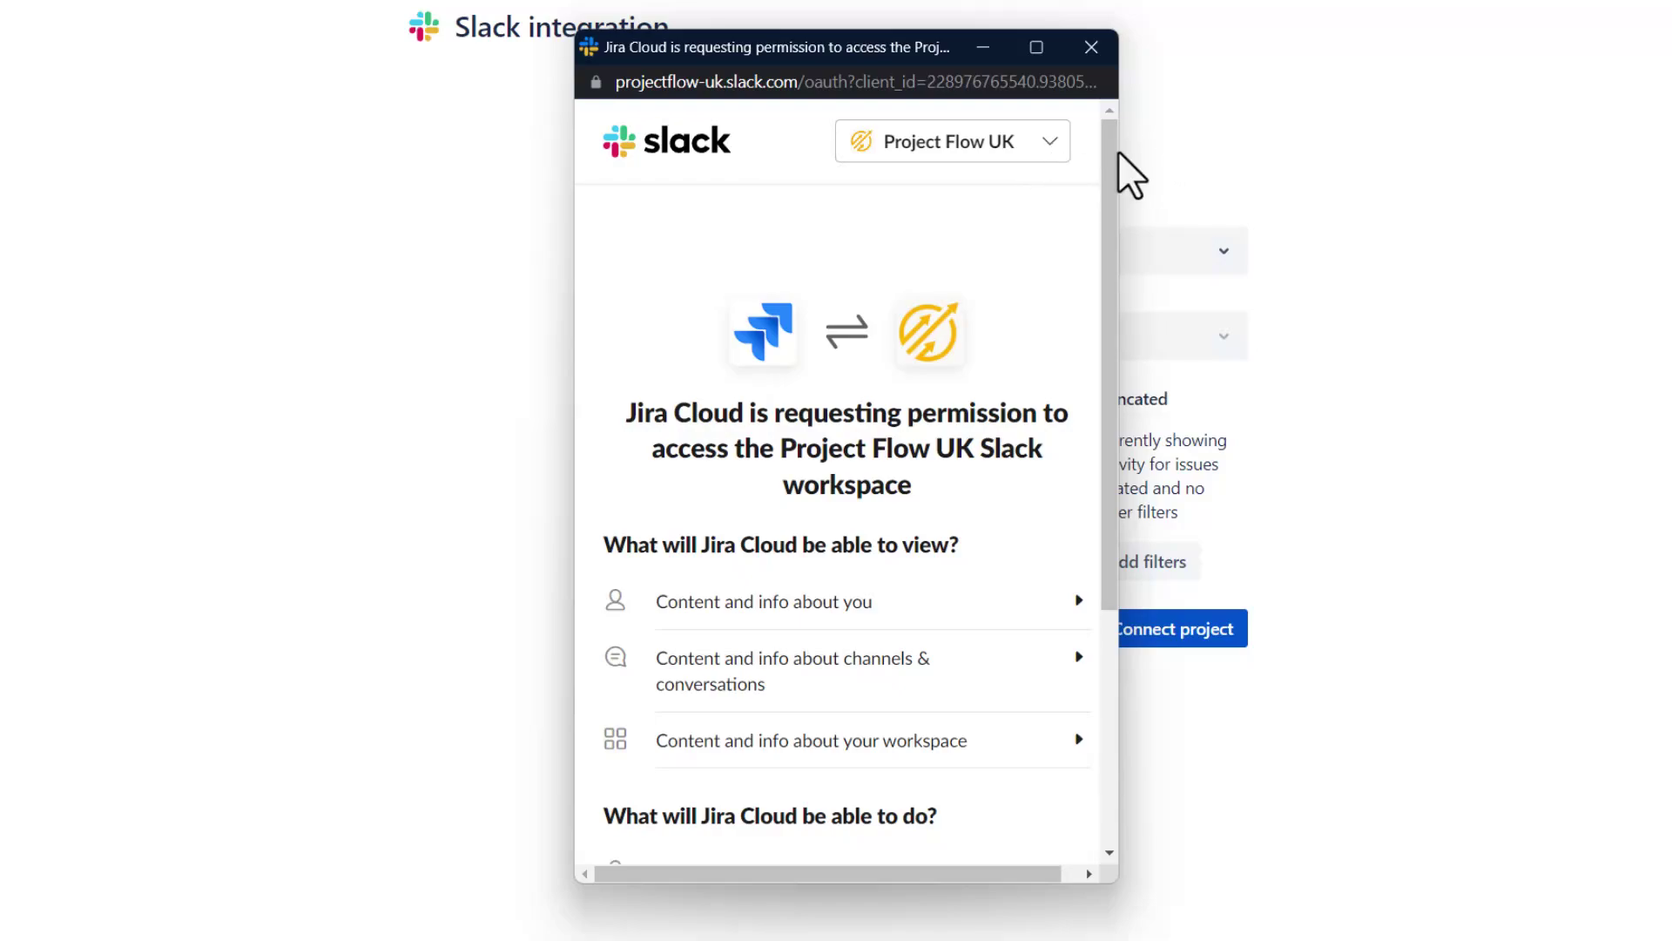
pyautogui.moveTo(1111, 154); pyautogui.dragTo(1104, 193)
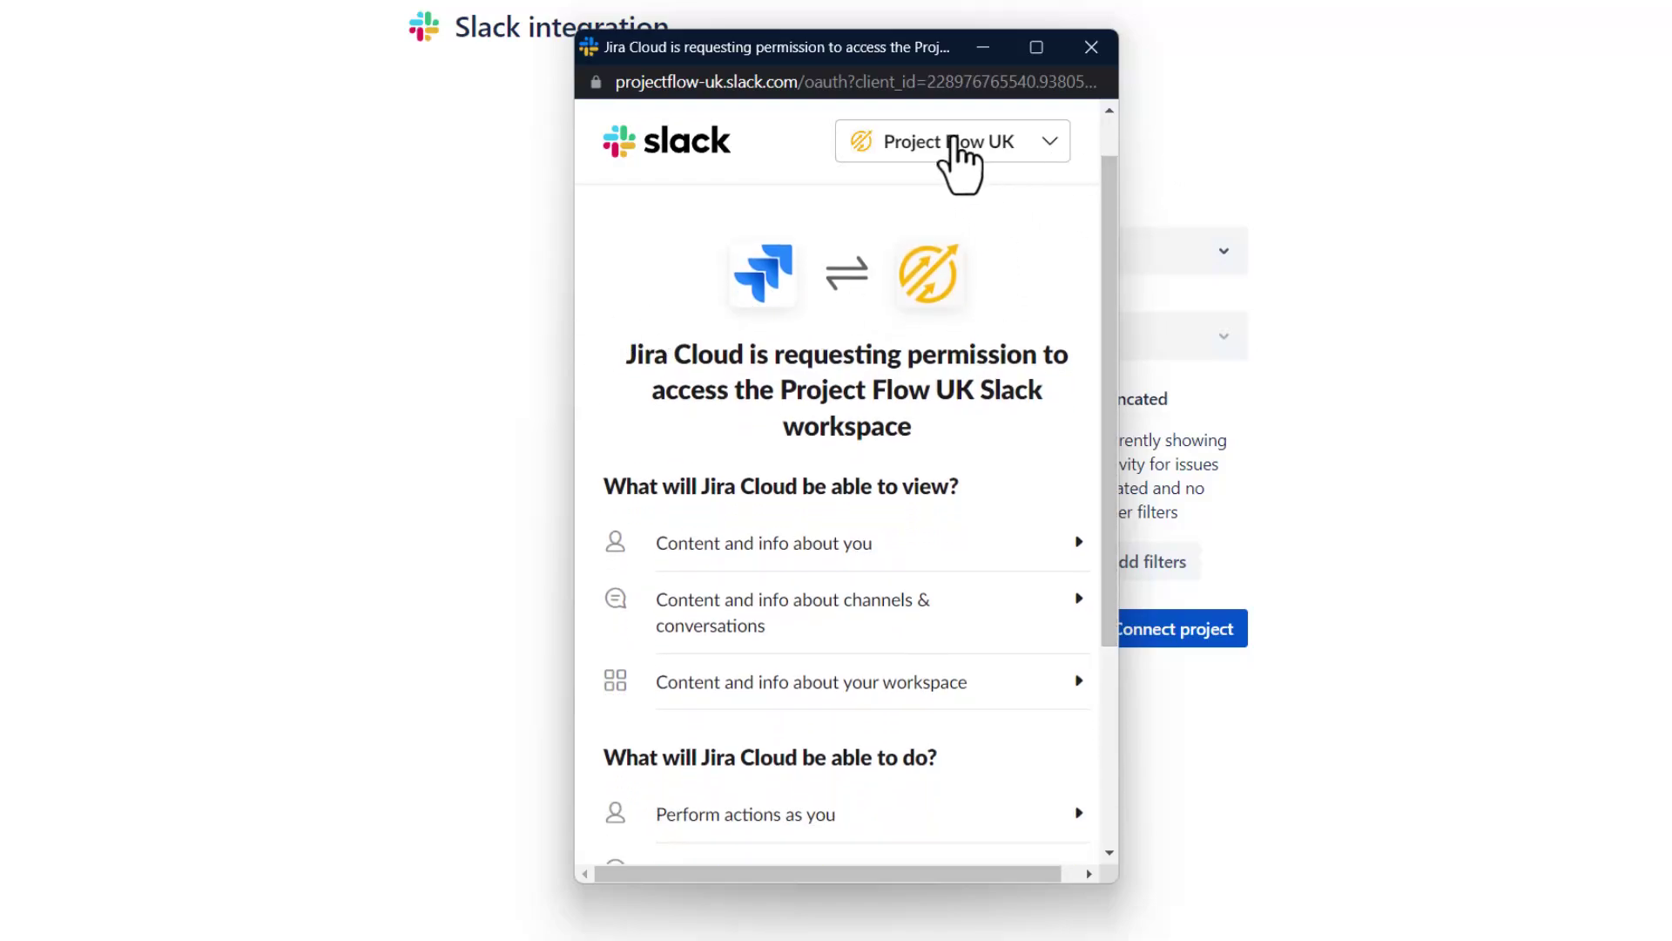
pyautogui.click(993, 143)
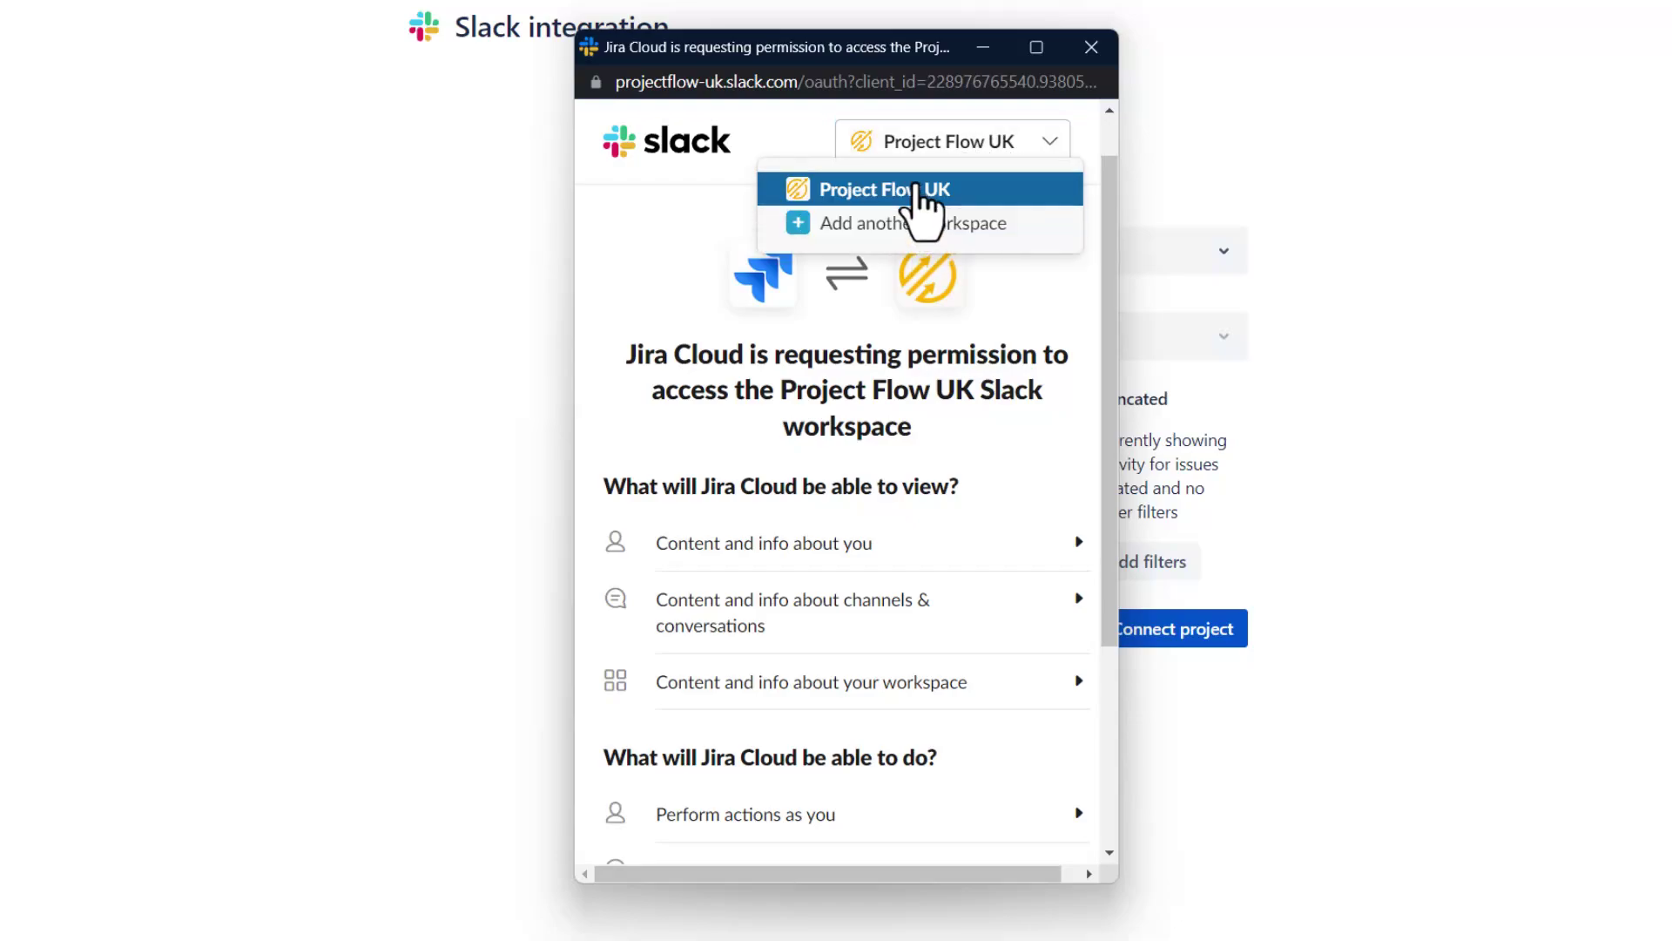
pyautogui.click(679, 209)
pyautogui.moveTo(1108, 191); pyautogui.dragTo(1103, 257)
pyautogui.scroll(-3, 766, 503)
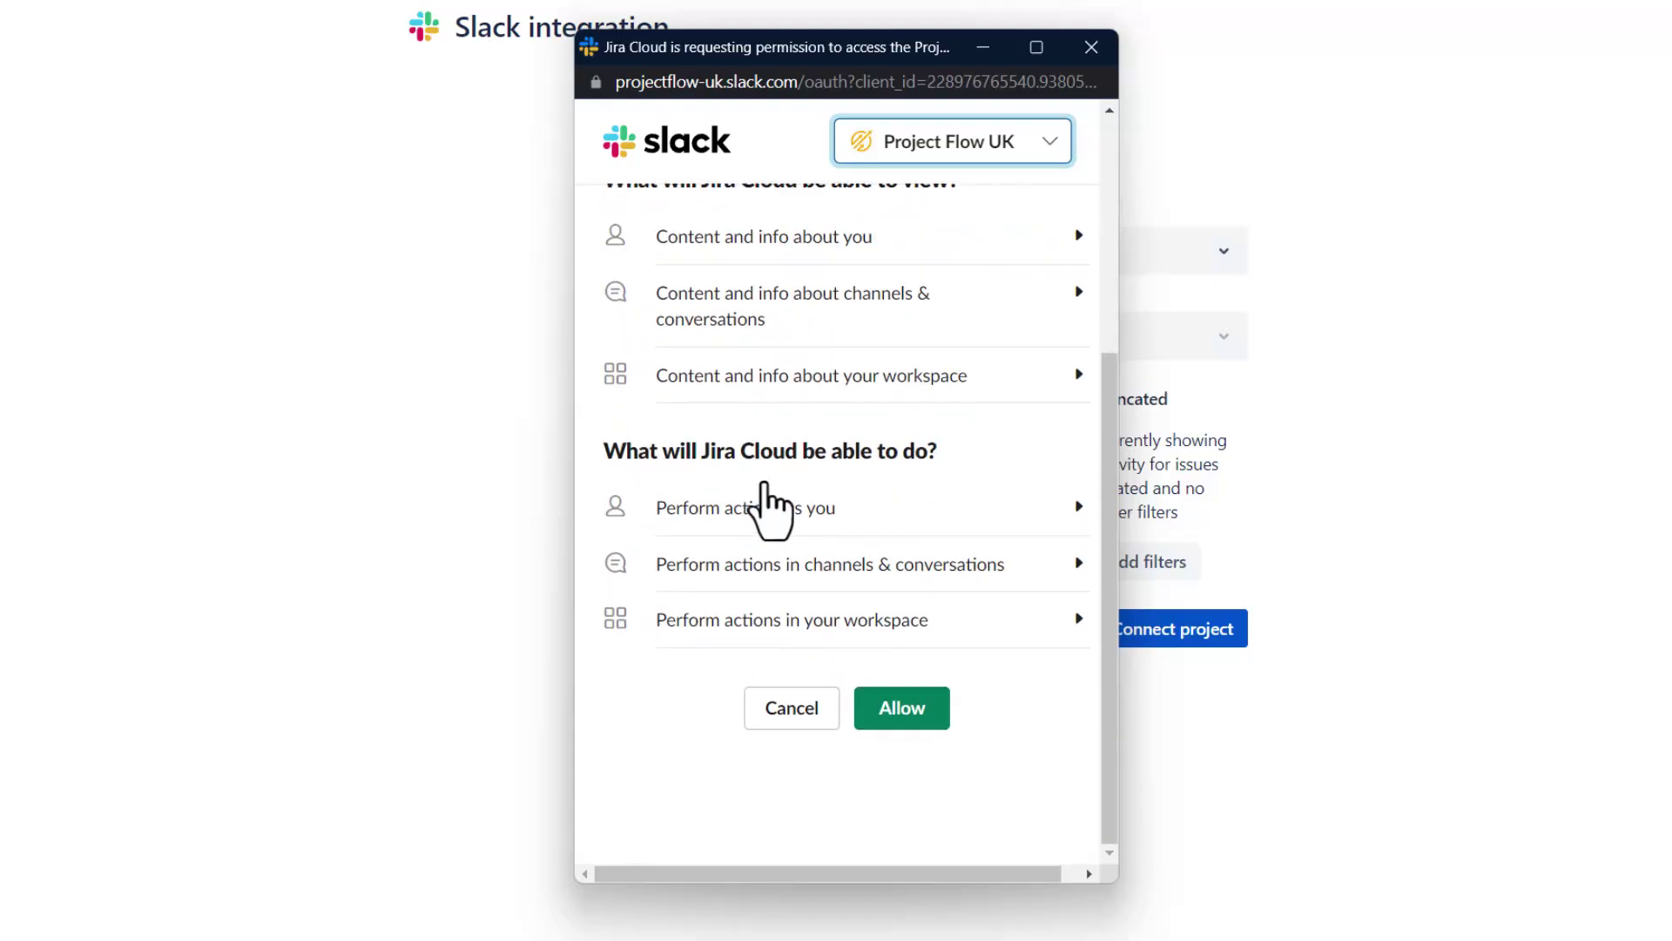
pyautogui.click(906, 709)
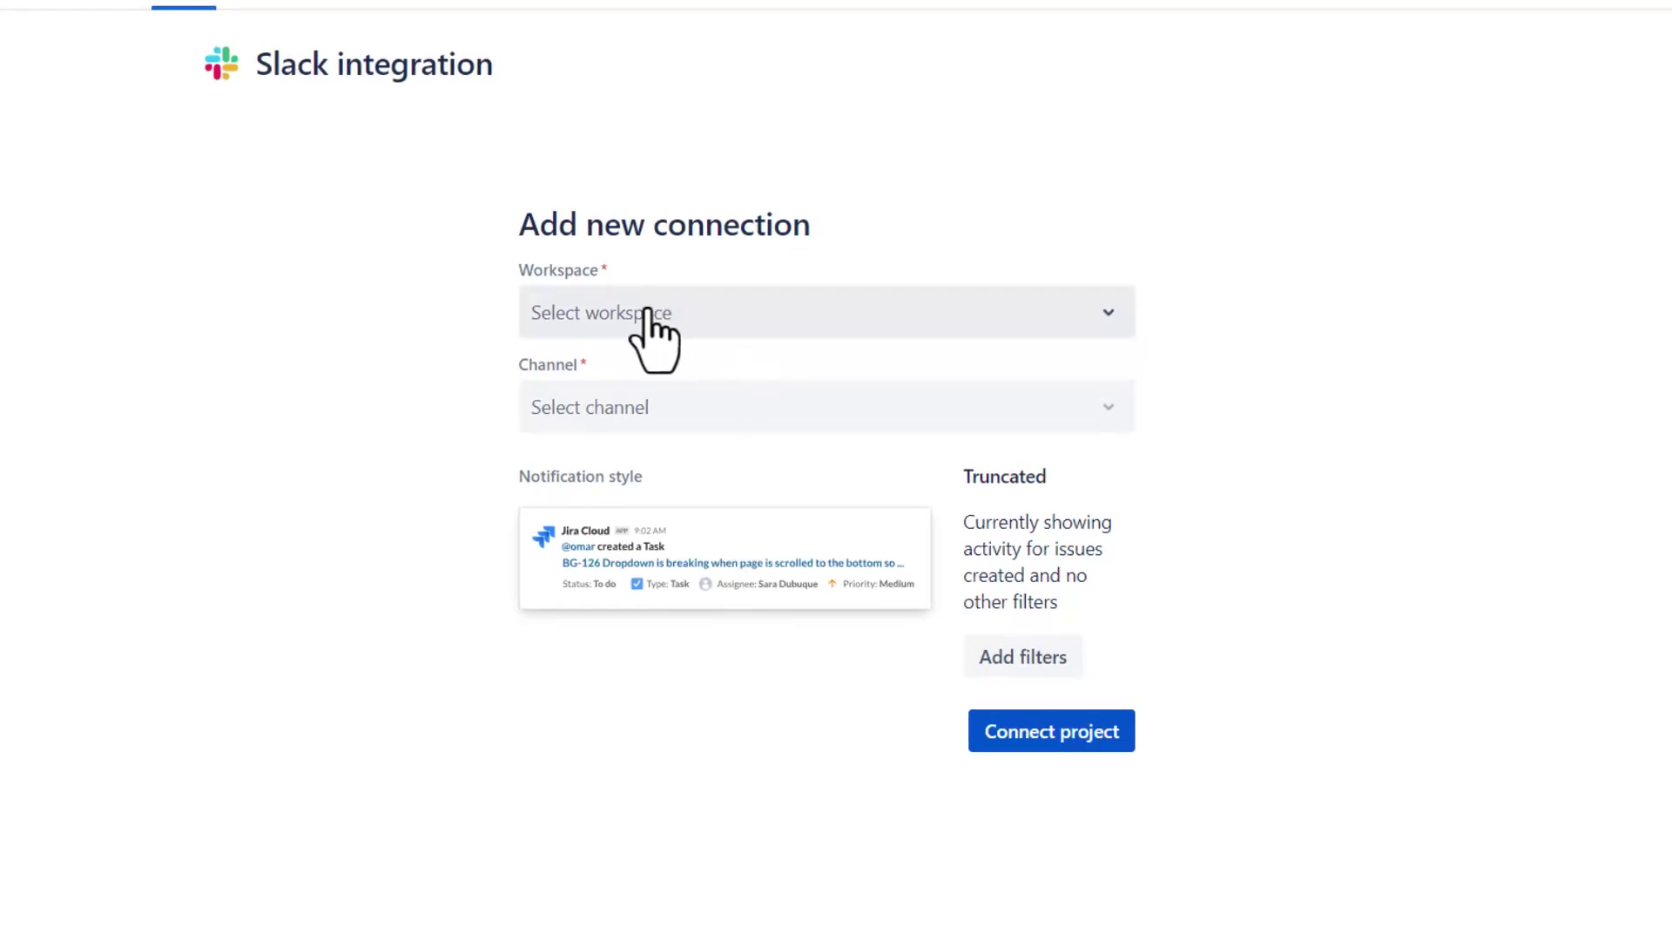
# Connect the project to the #jira-info channel of projectflow-uk.slack.com and check that channel in Slack
pyautogui.click(574, 325)
pyautogui.click(607, 375)
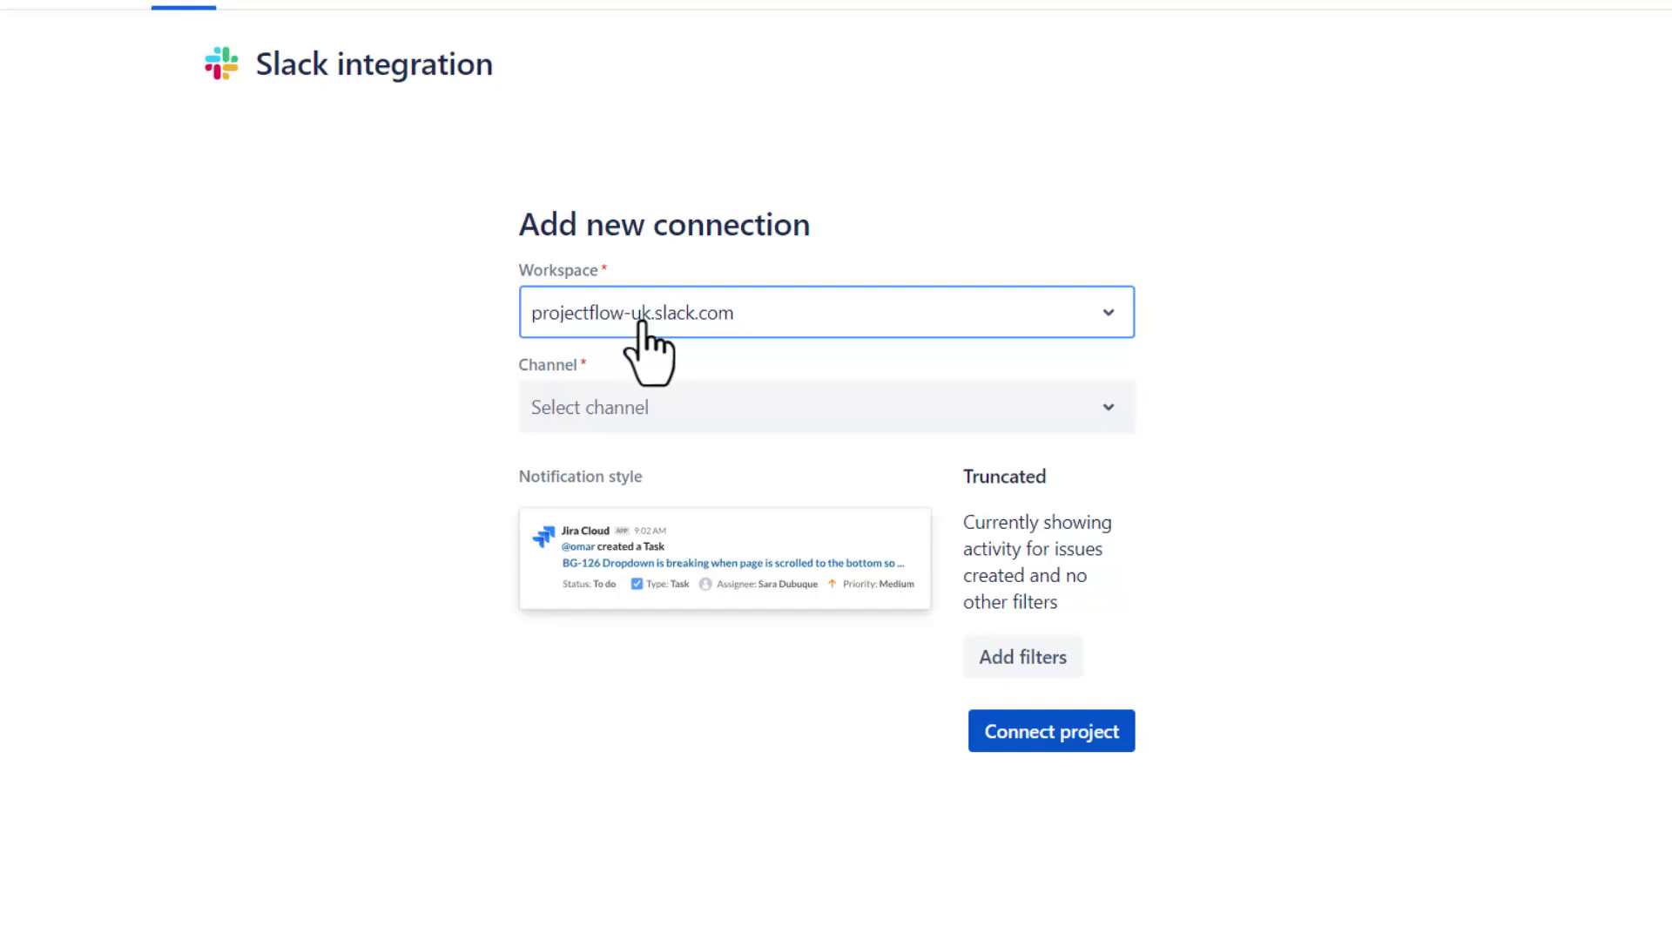
pyautogui.click(630, 418)
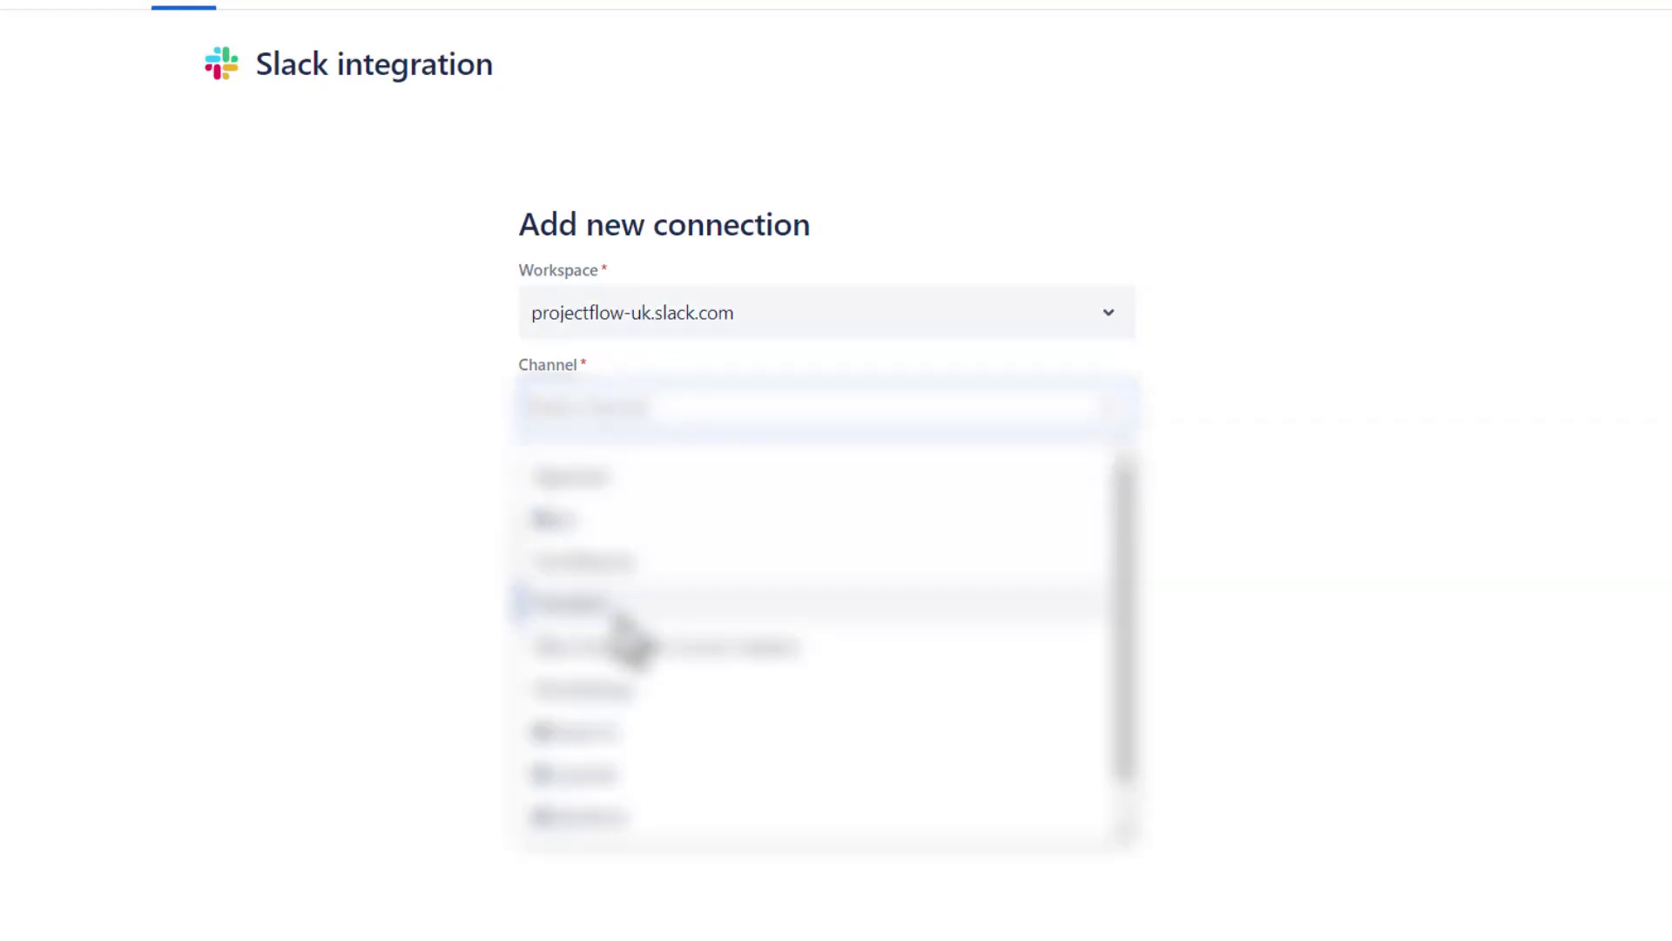
pyautogui.scroll(-1, 688, 623)
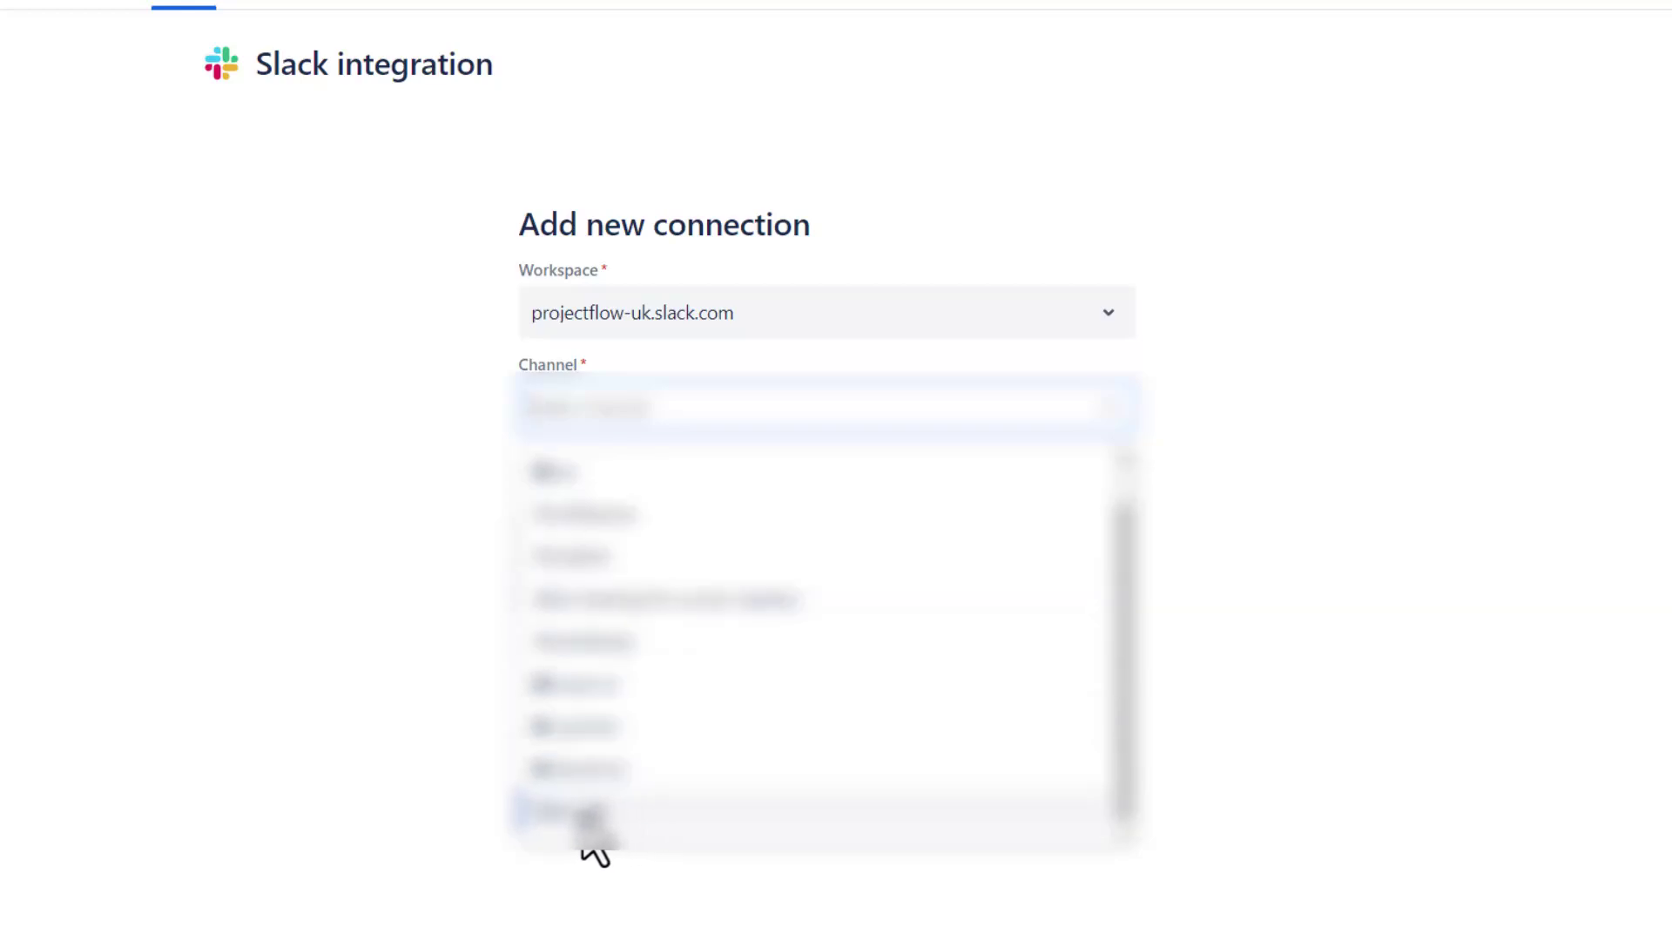
pyautogui.click(562, 812)
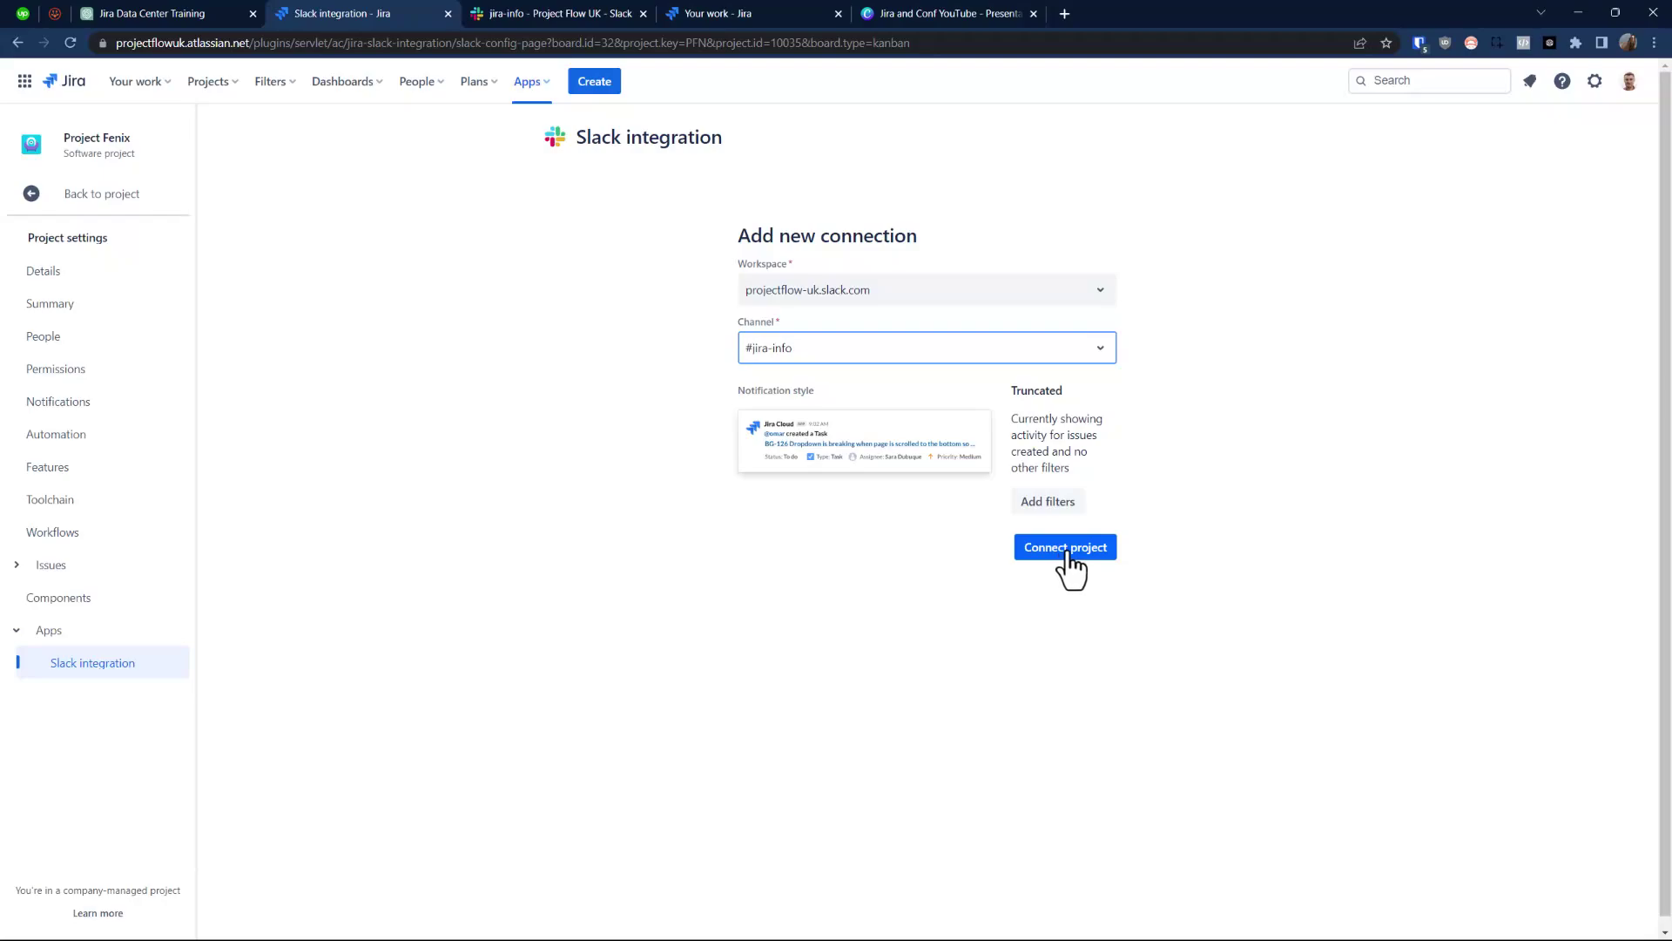
pyautogui.click(1068, 549)
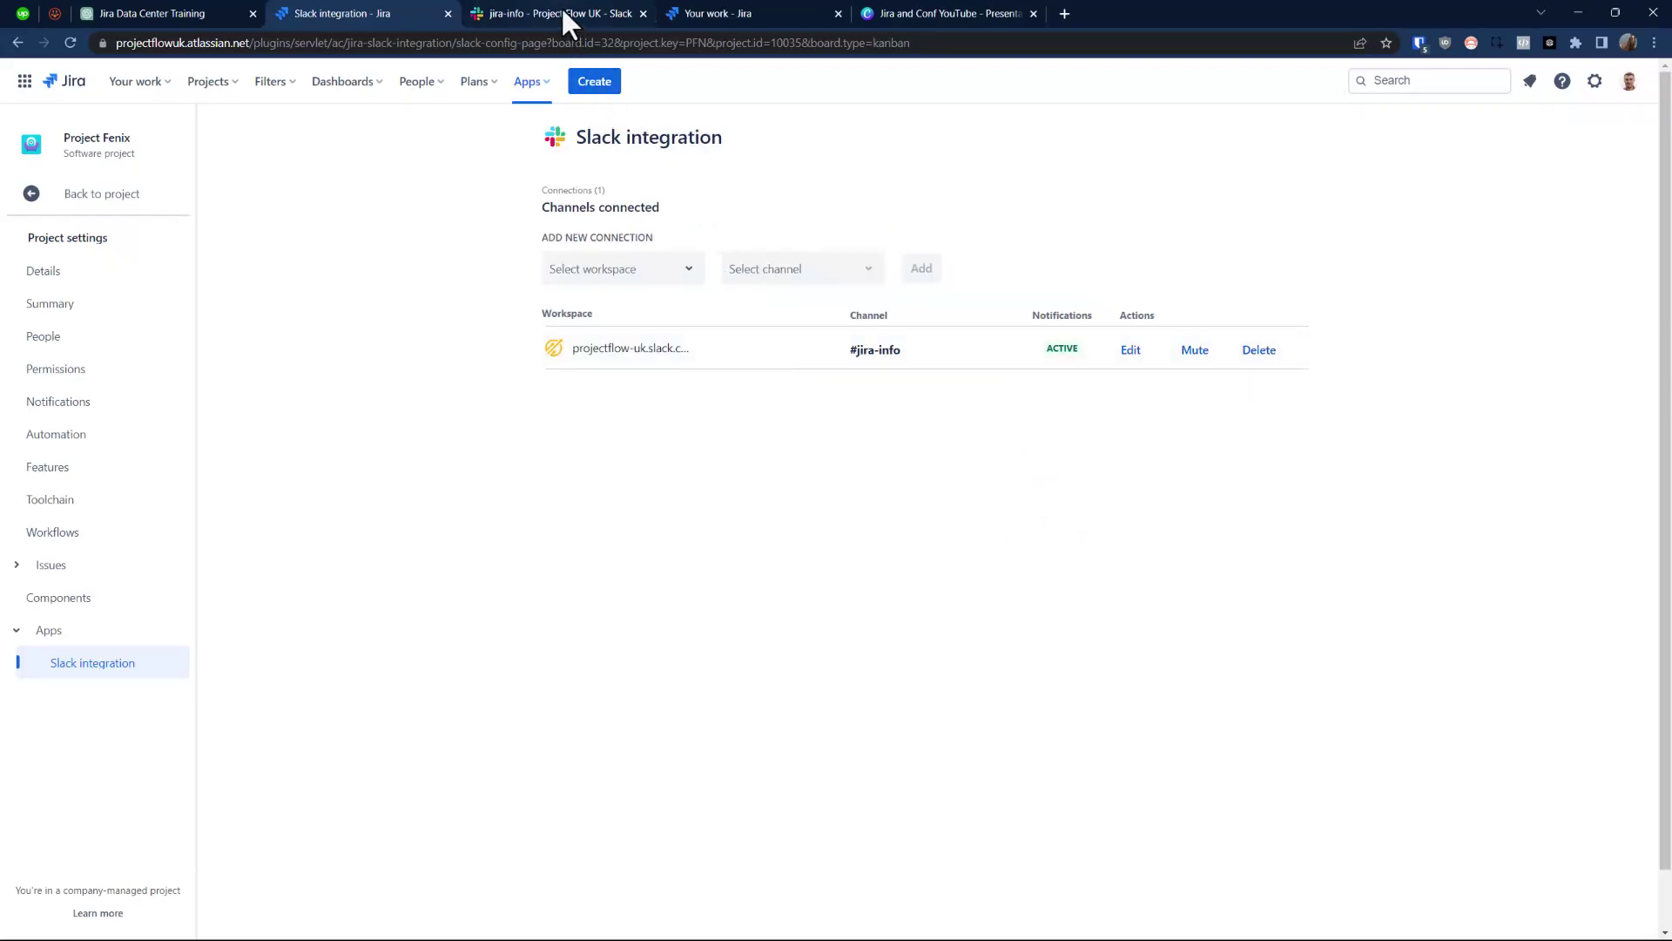
pyautogui.click(534, 10)
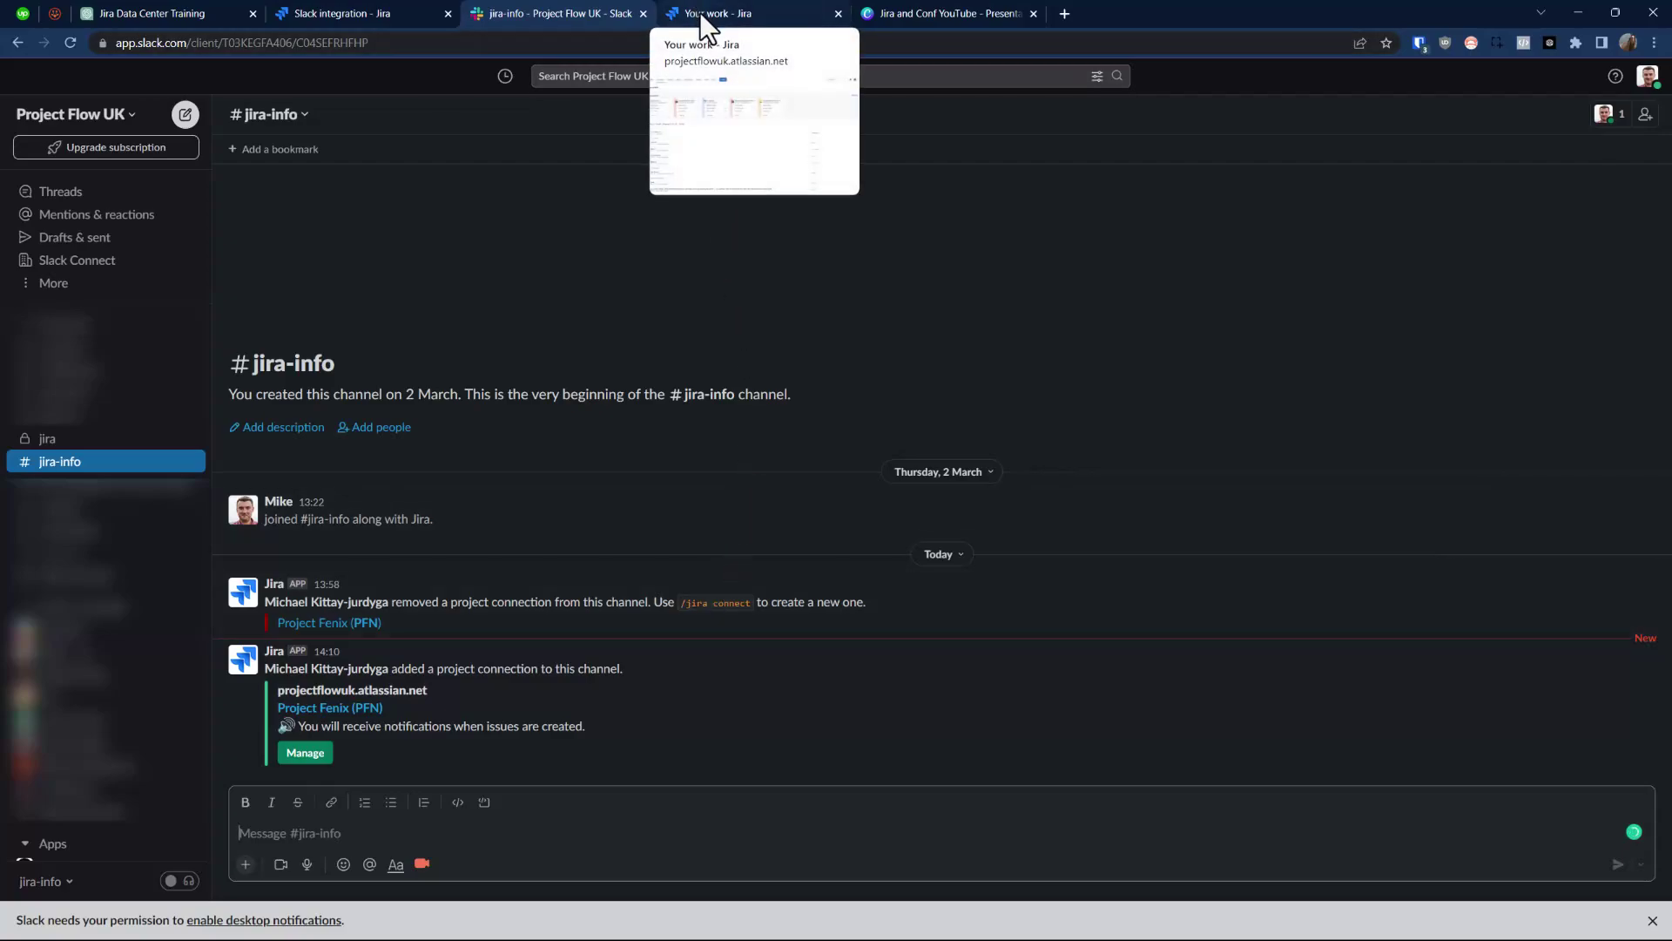
# Edit the #jira-info connection in Jira's Slack integration and limit its notifications to the issue types Task and Story
pyautogui.click(340, 15)
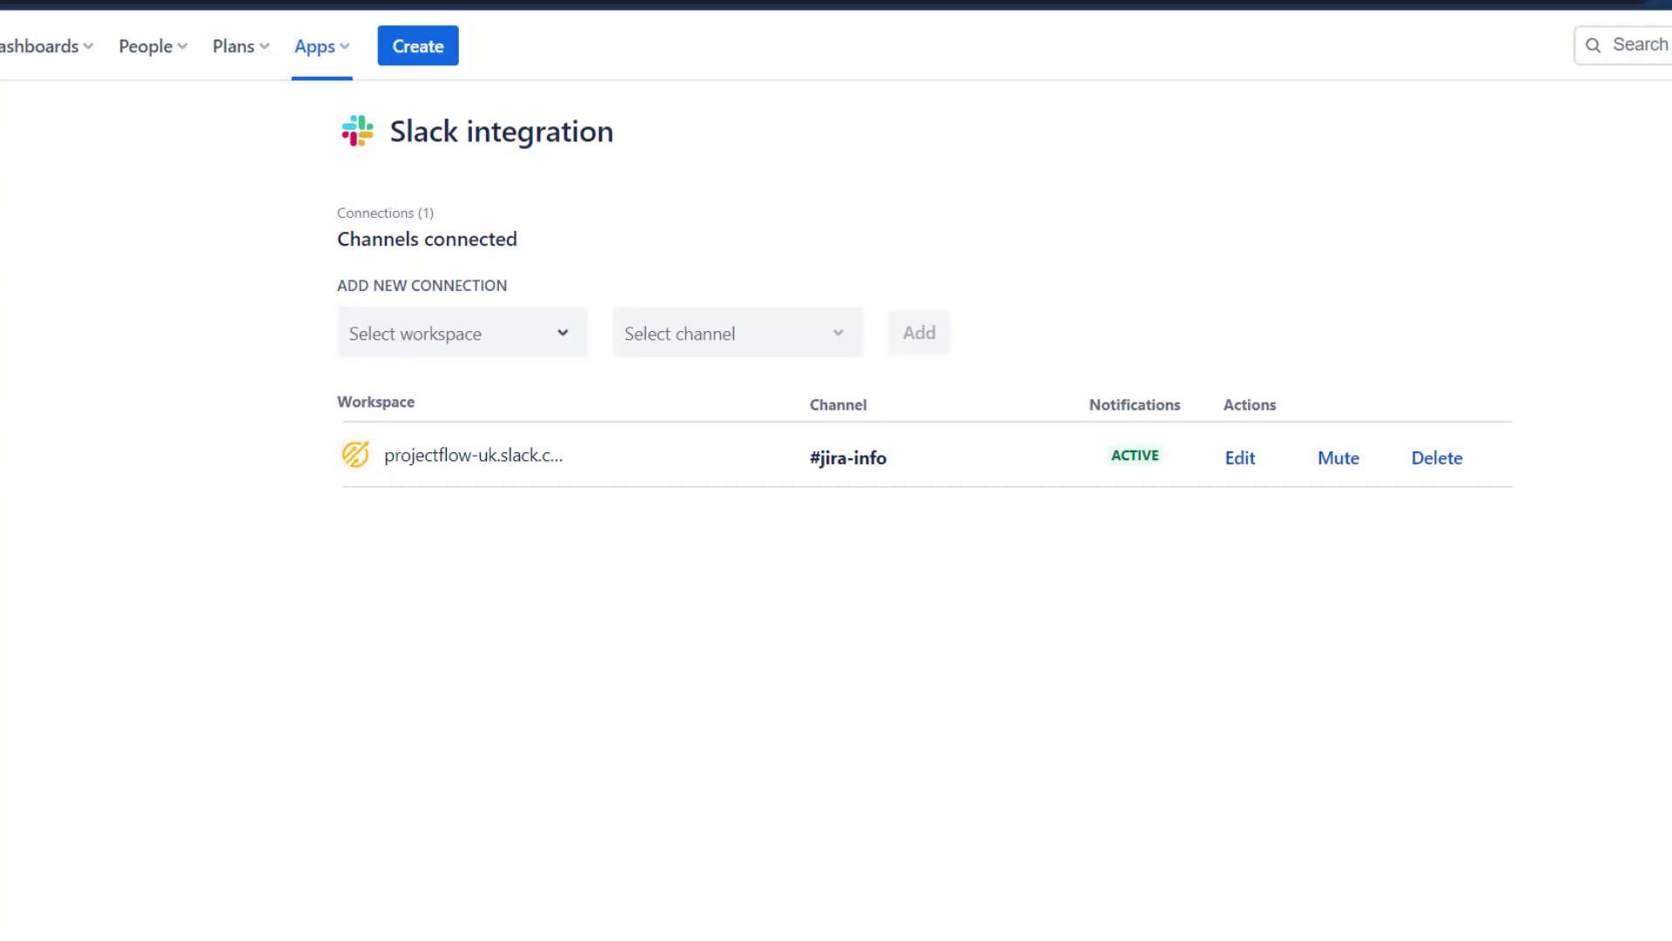
pyautogui.click(1240, 459)
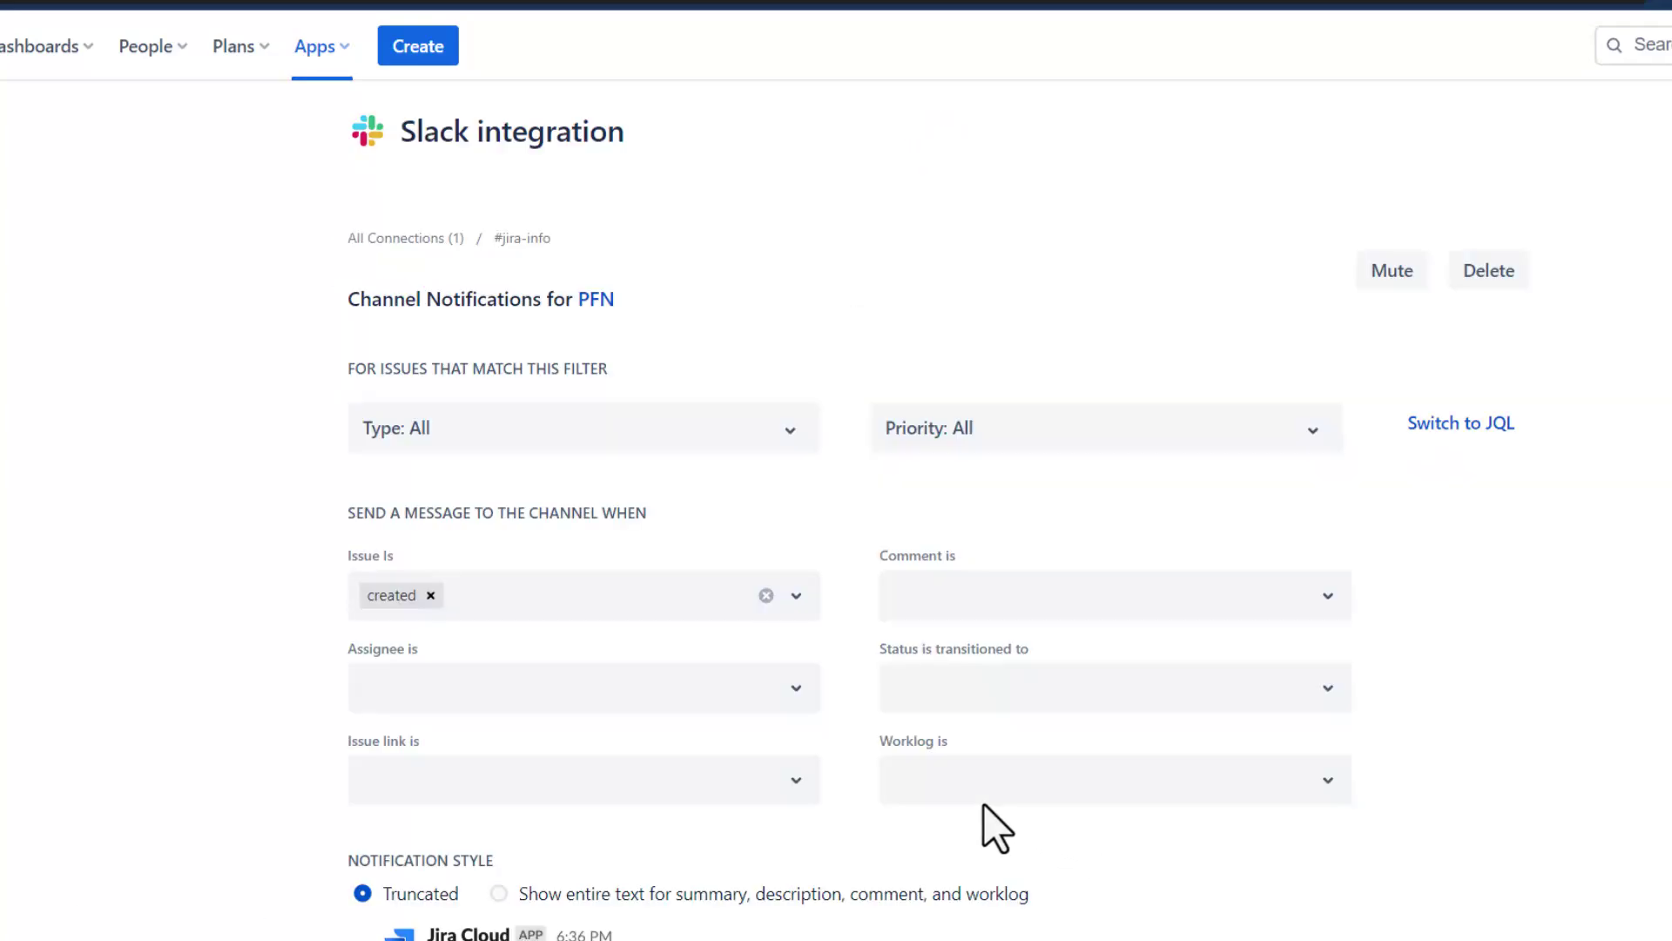
pyautogui.click(623, 431)
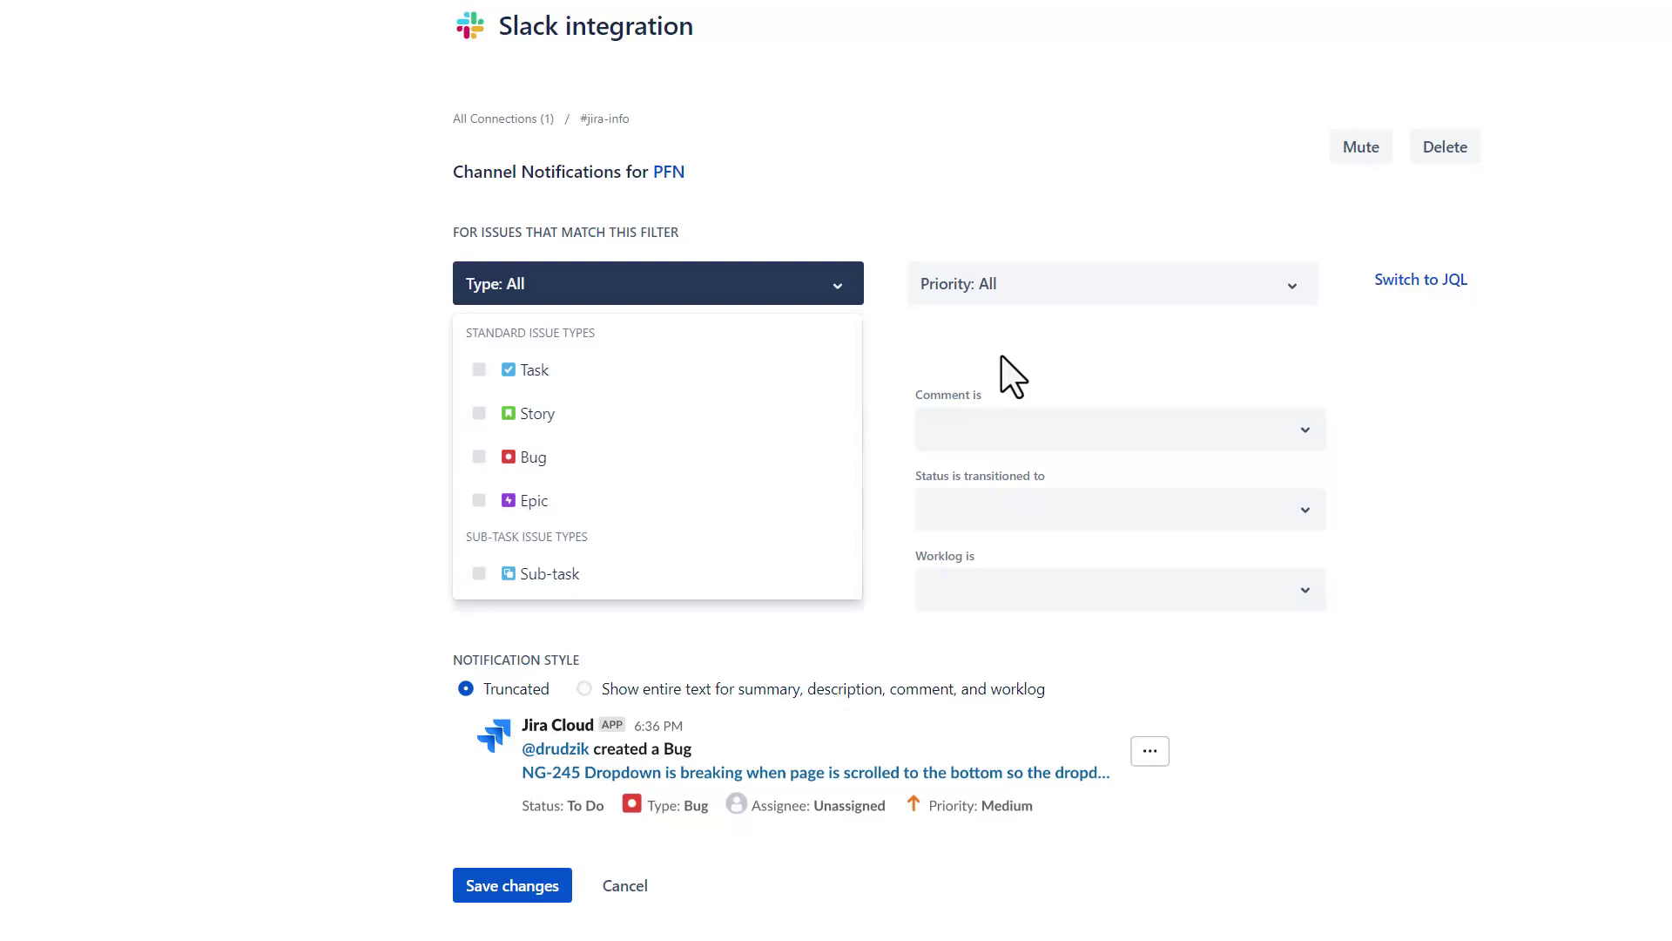
pyautogui.click(936, 341)
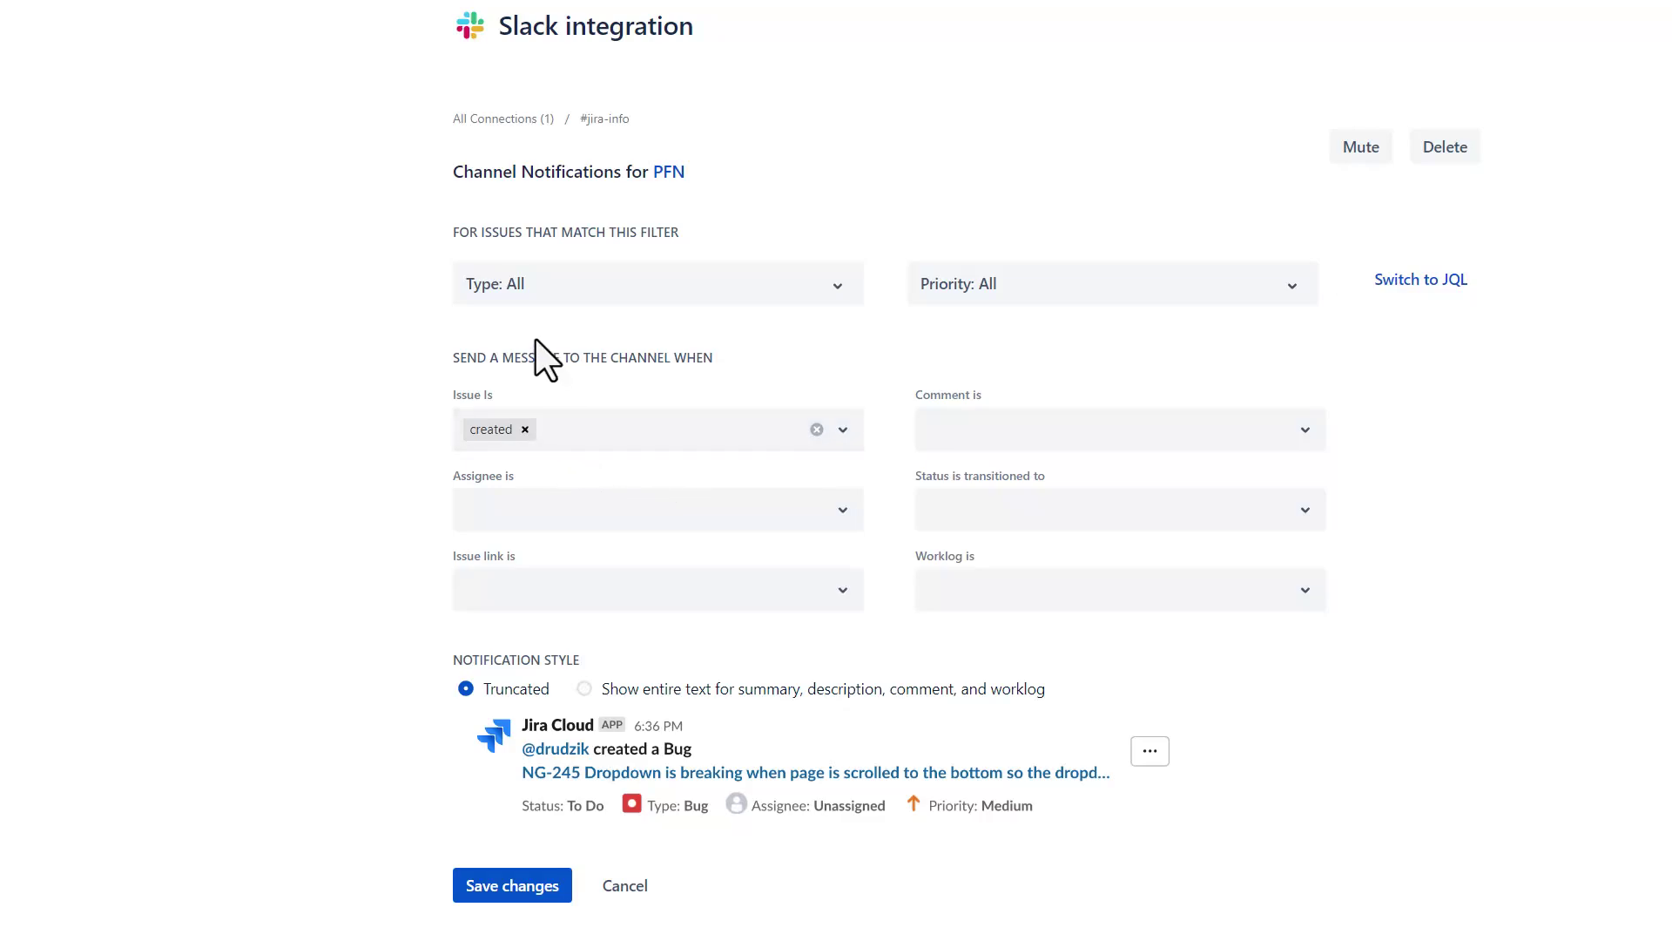
pyautogui.click(543, 286)
pyautogui.click(478, 369)
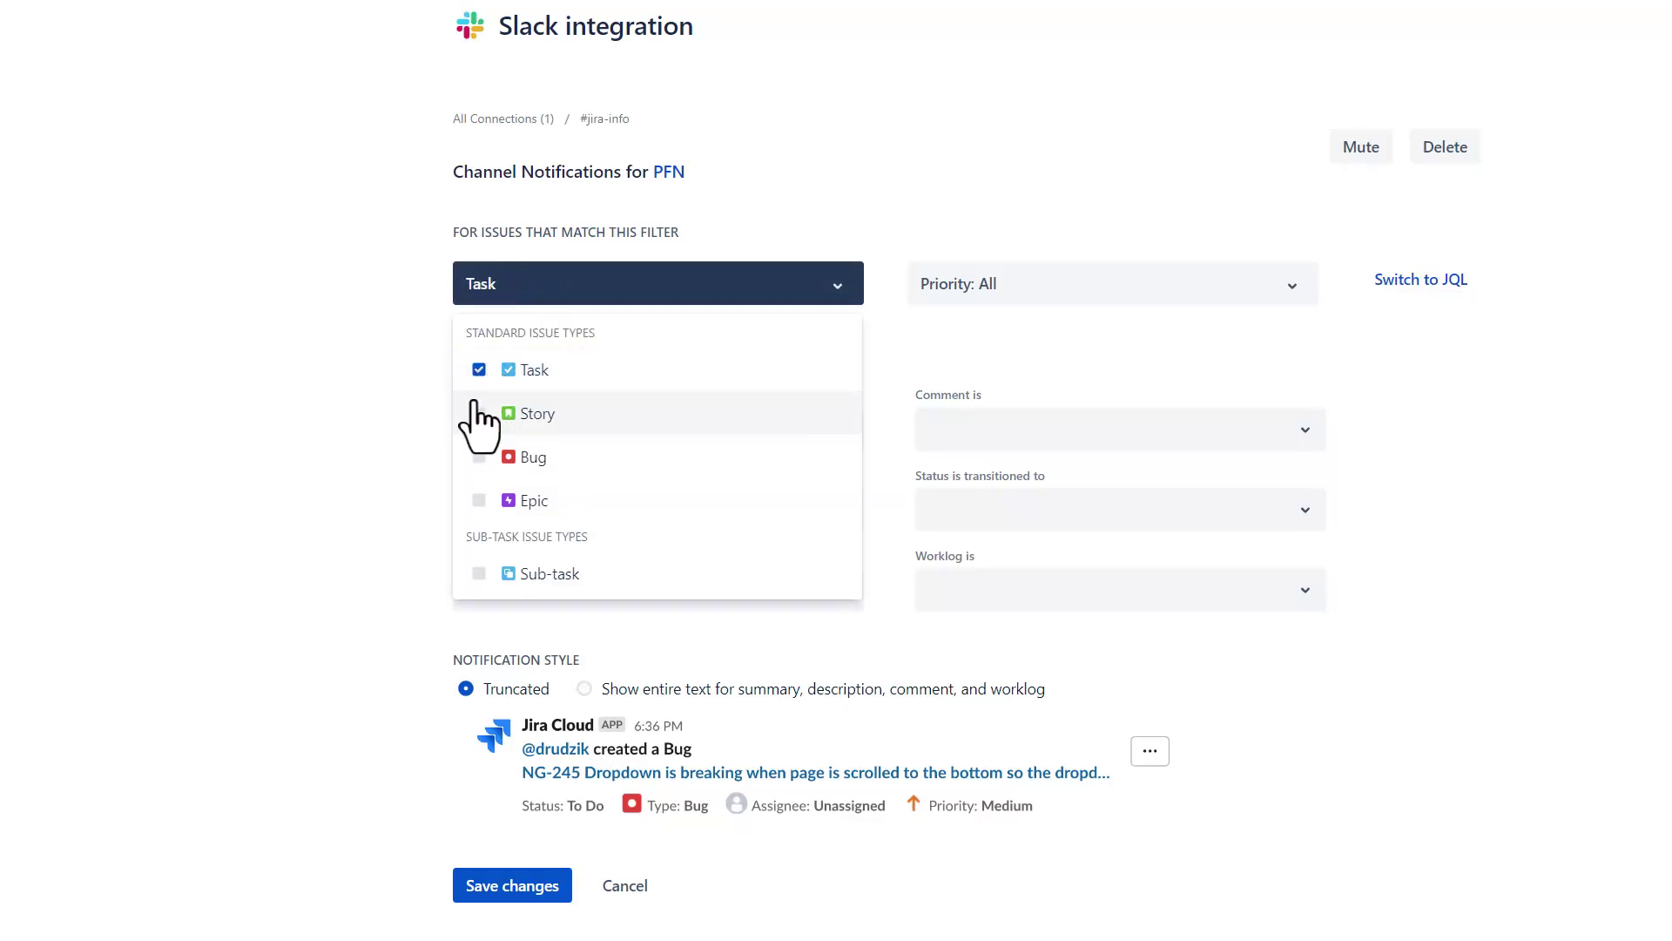
pyautogui.click(478, 413)
pyautogui.click(366, 411)
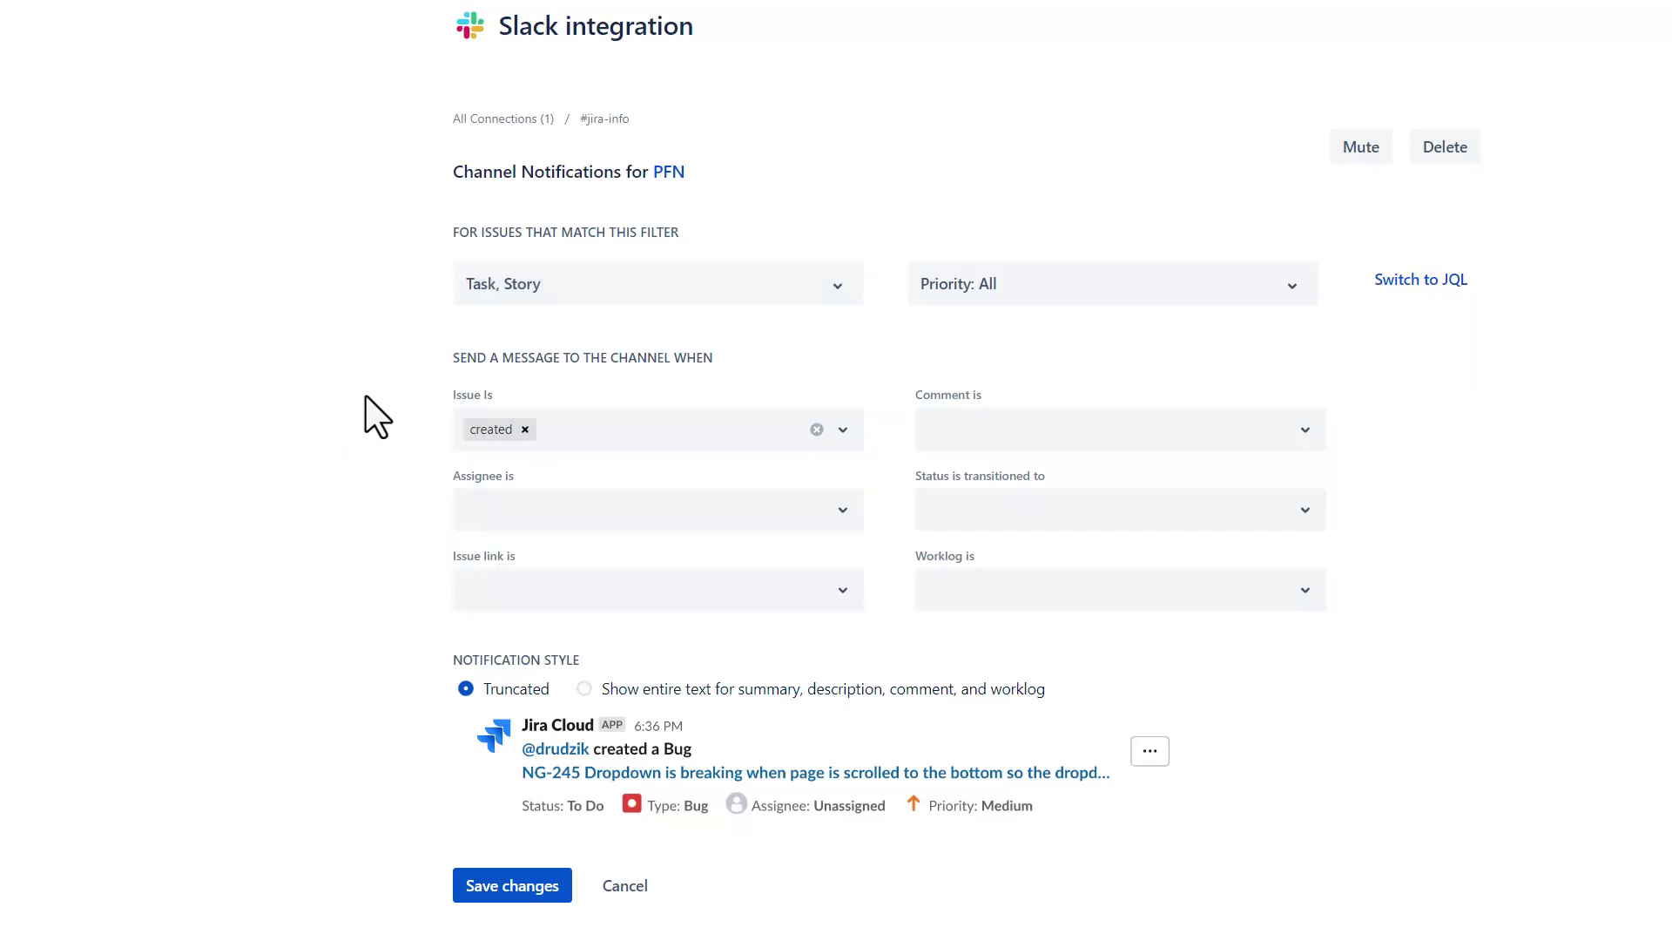
# Add updated issues to the issue events that send a message to the channel
pyautogui.click(1056, 291)
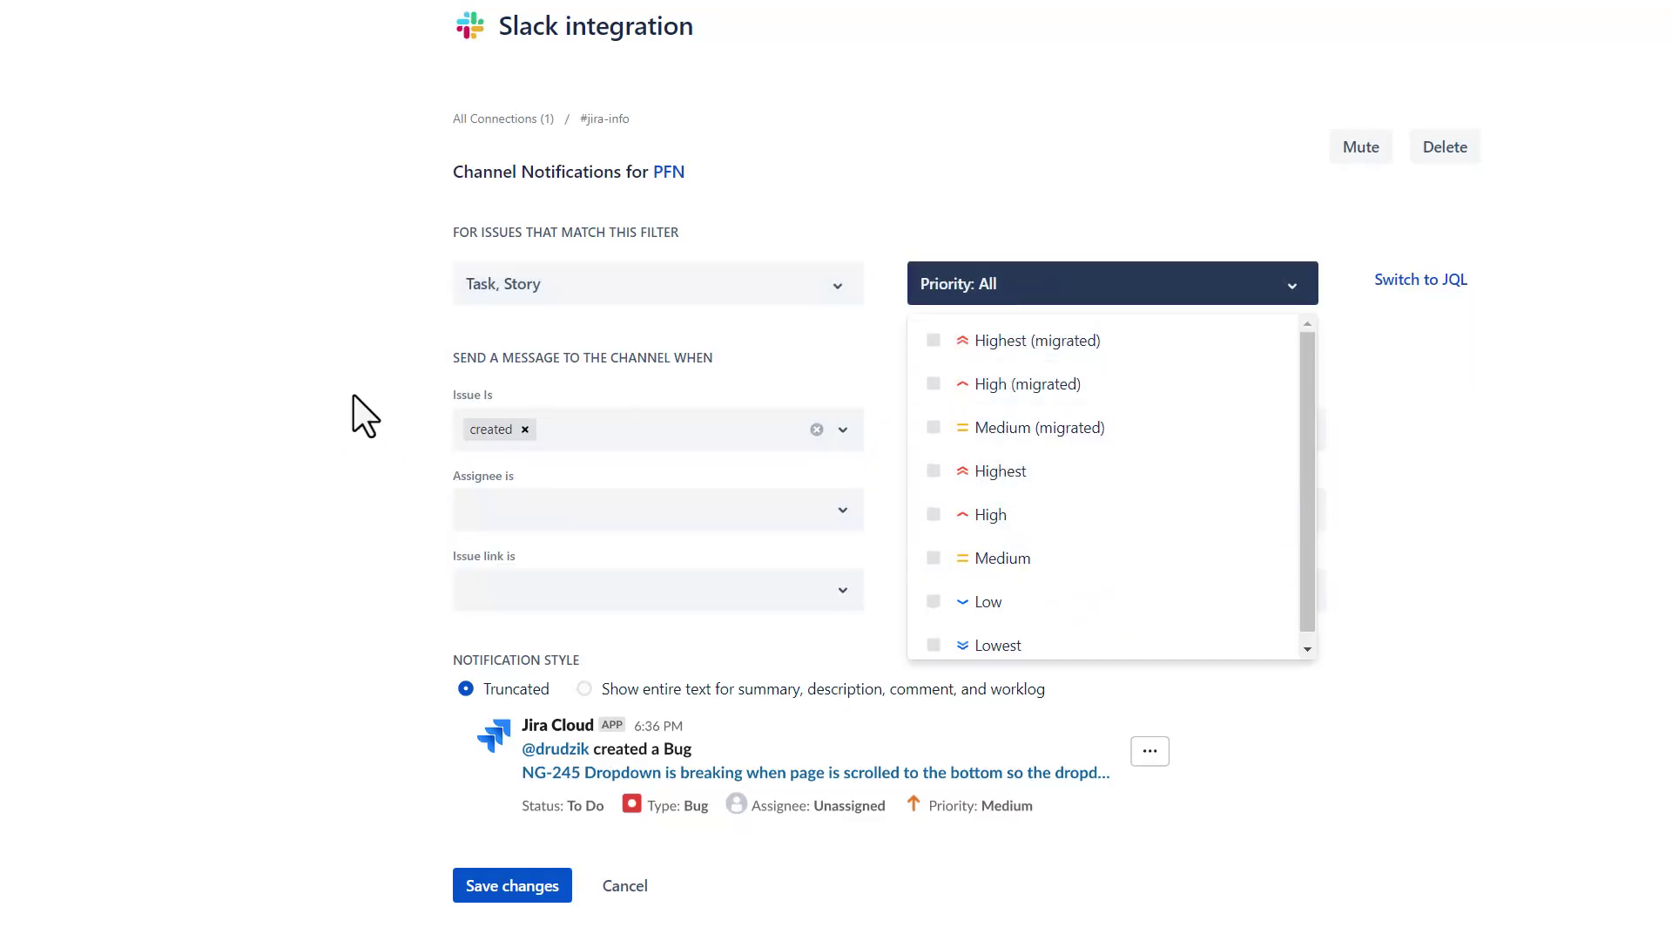
pyautogui.click(421, 414)
pyautogui.click(660, 436)
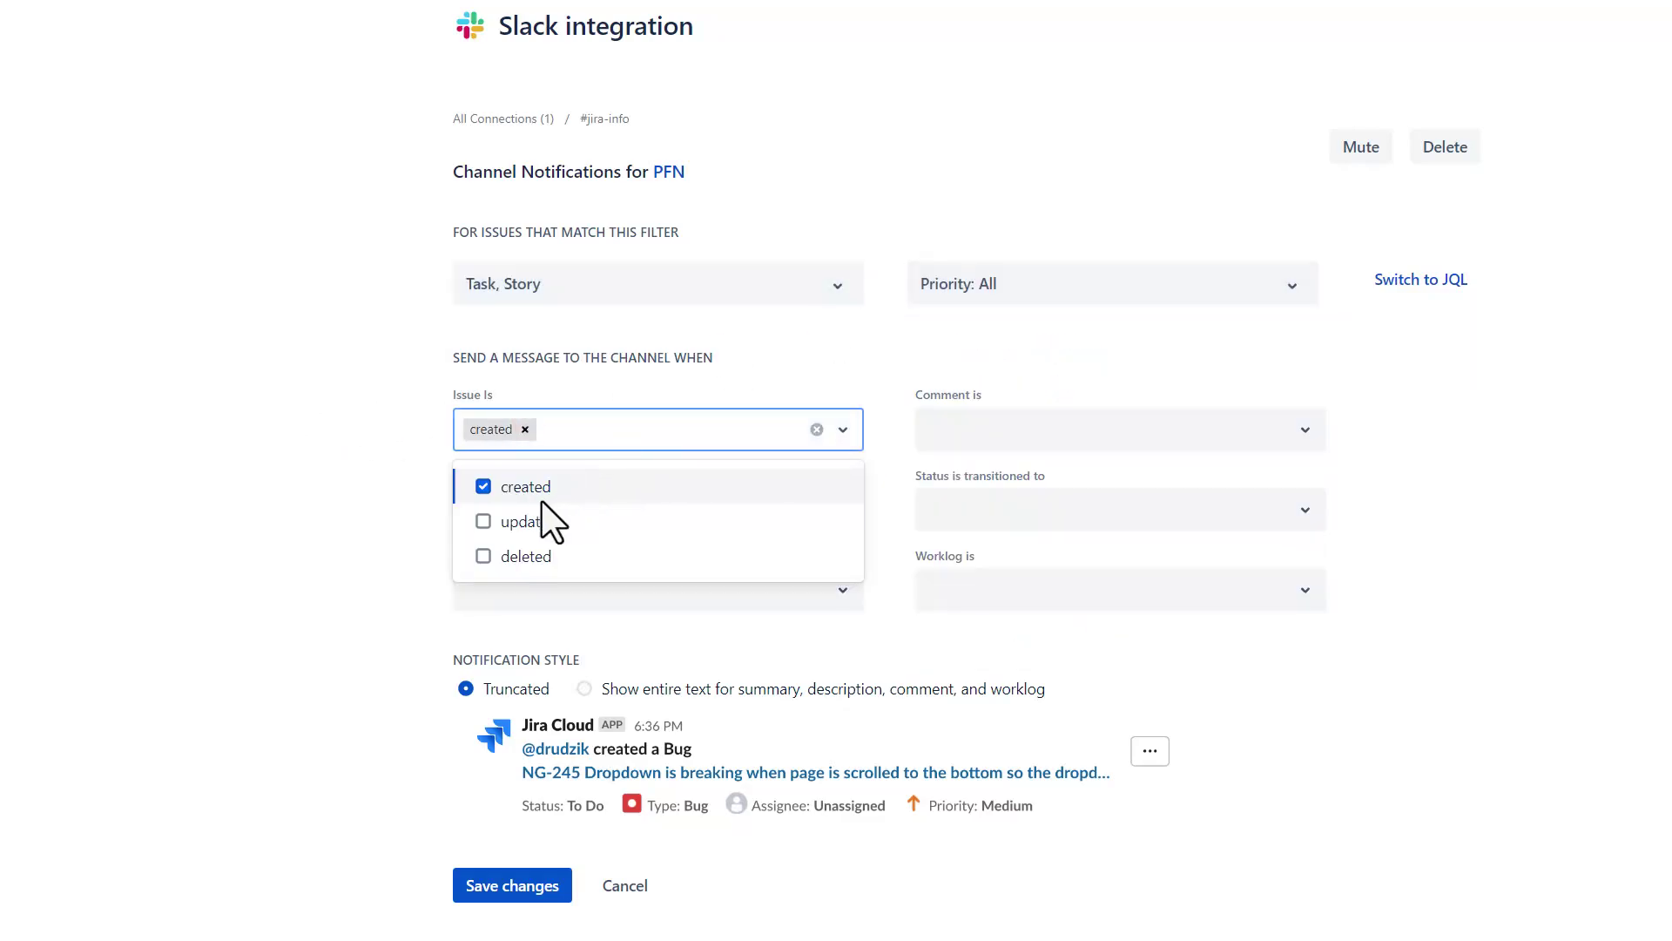
pyautogui.click(486, 531)
pyautogui.click(269, 456)
# Set the channel to receive a message when a comment is created or updated
pyautogui.click(1077, 444)
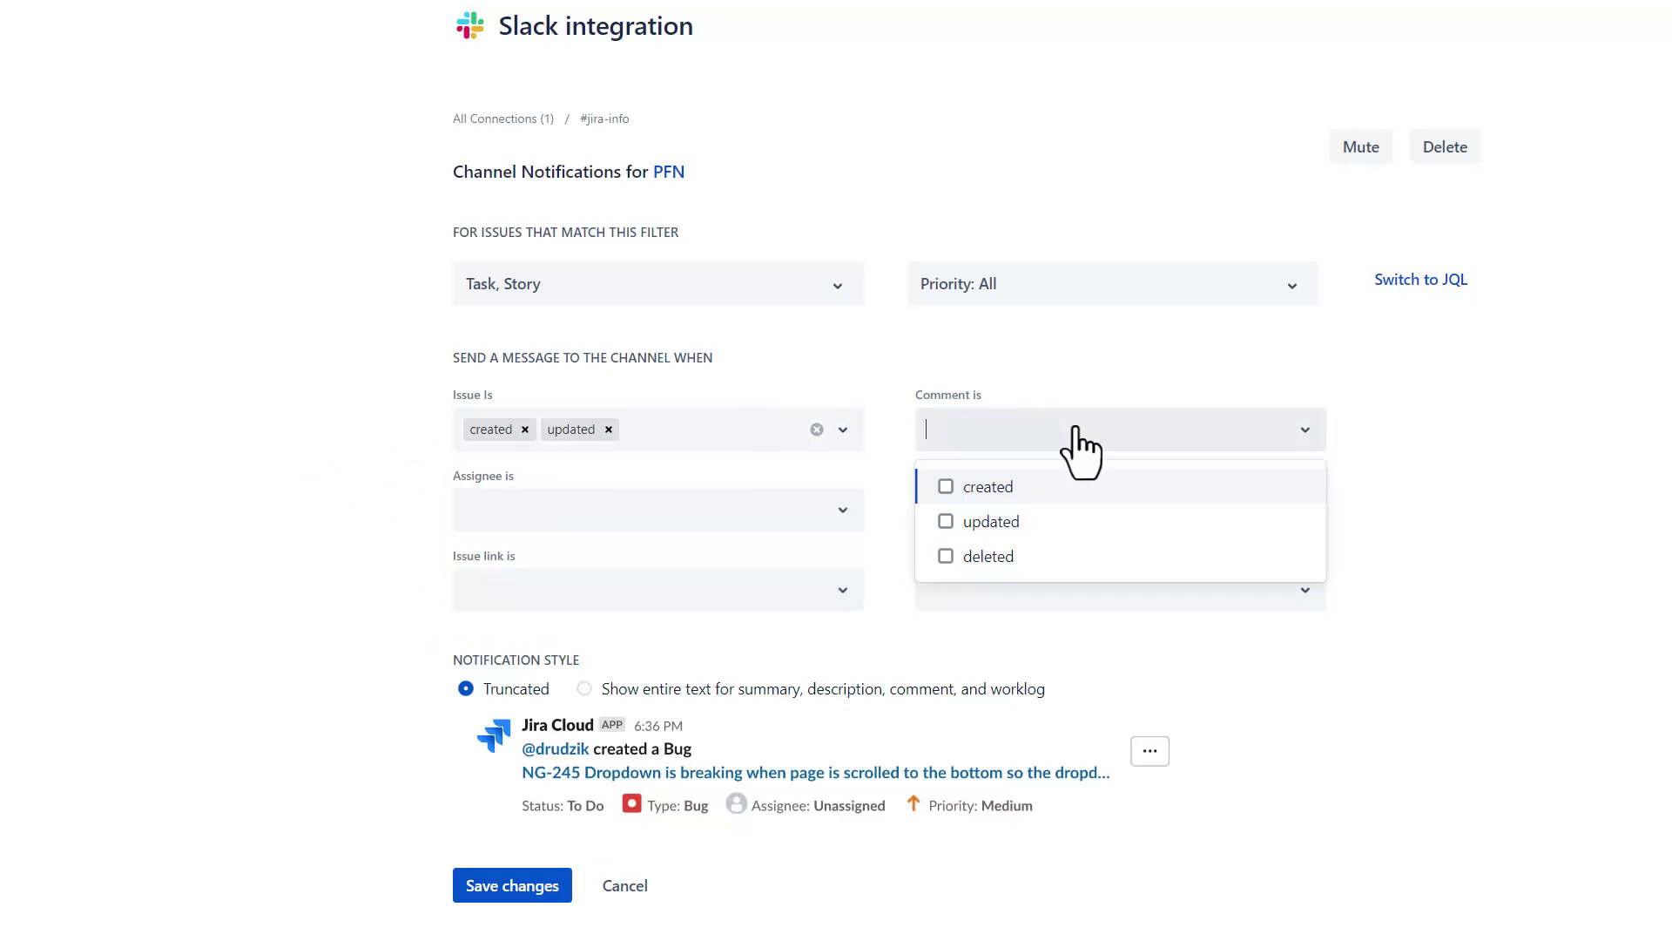
pyautogui.click(990, 489)
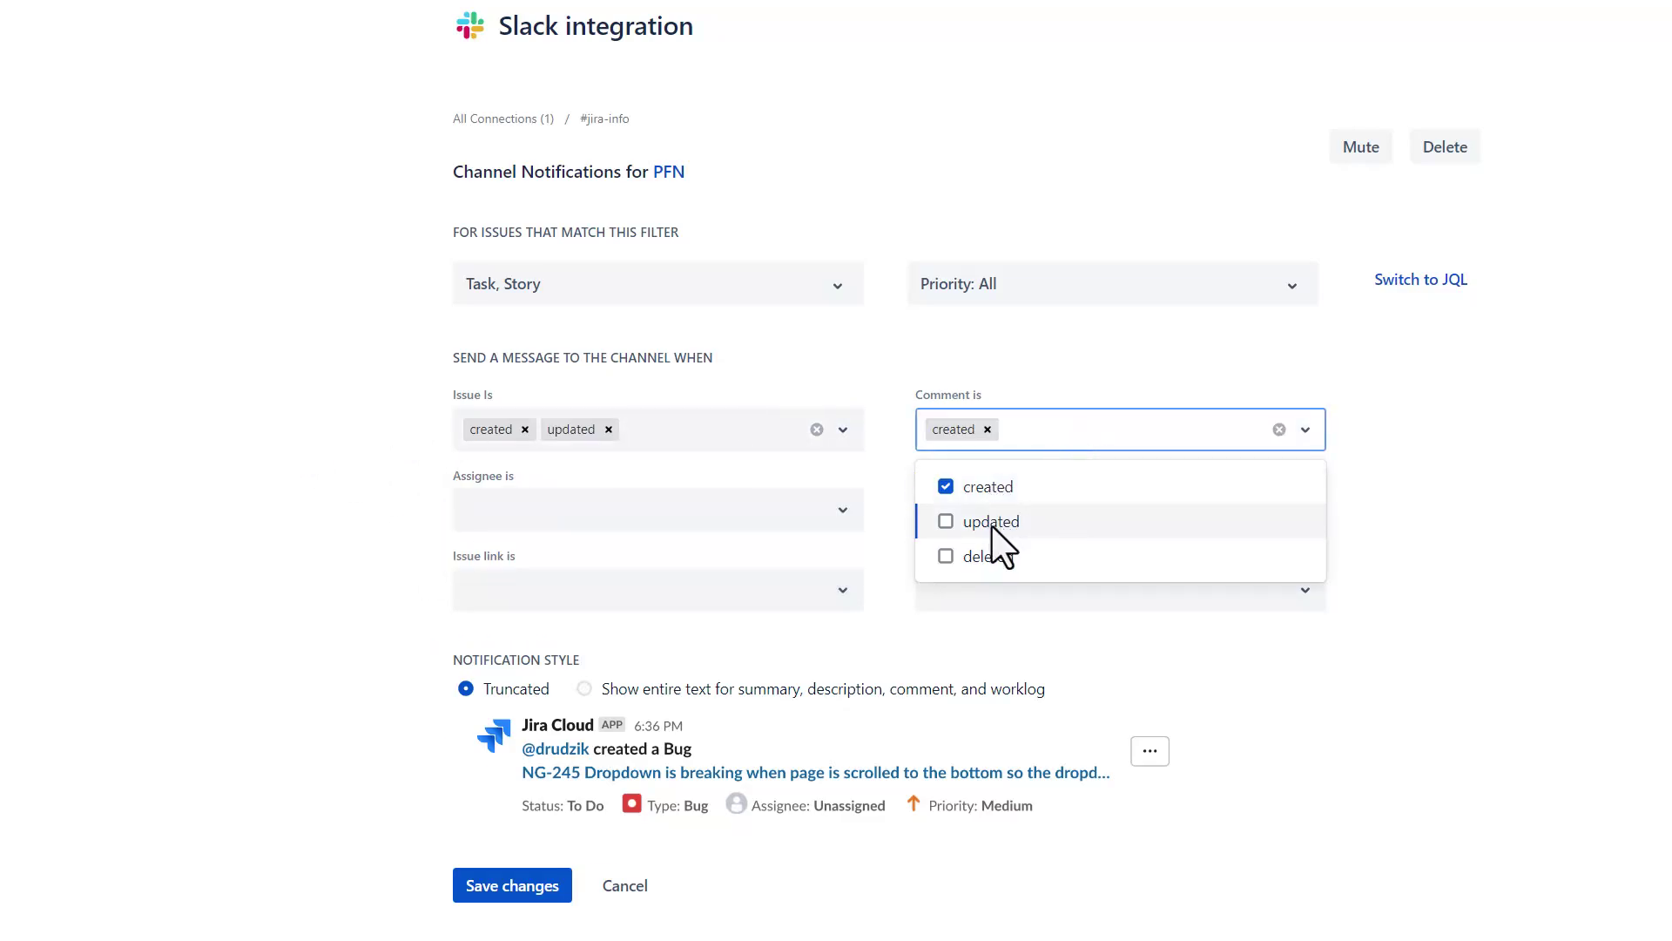
pyautogui.click(993, 522)
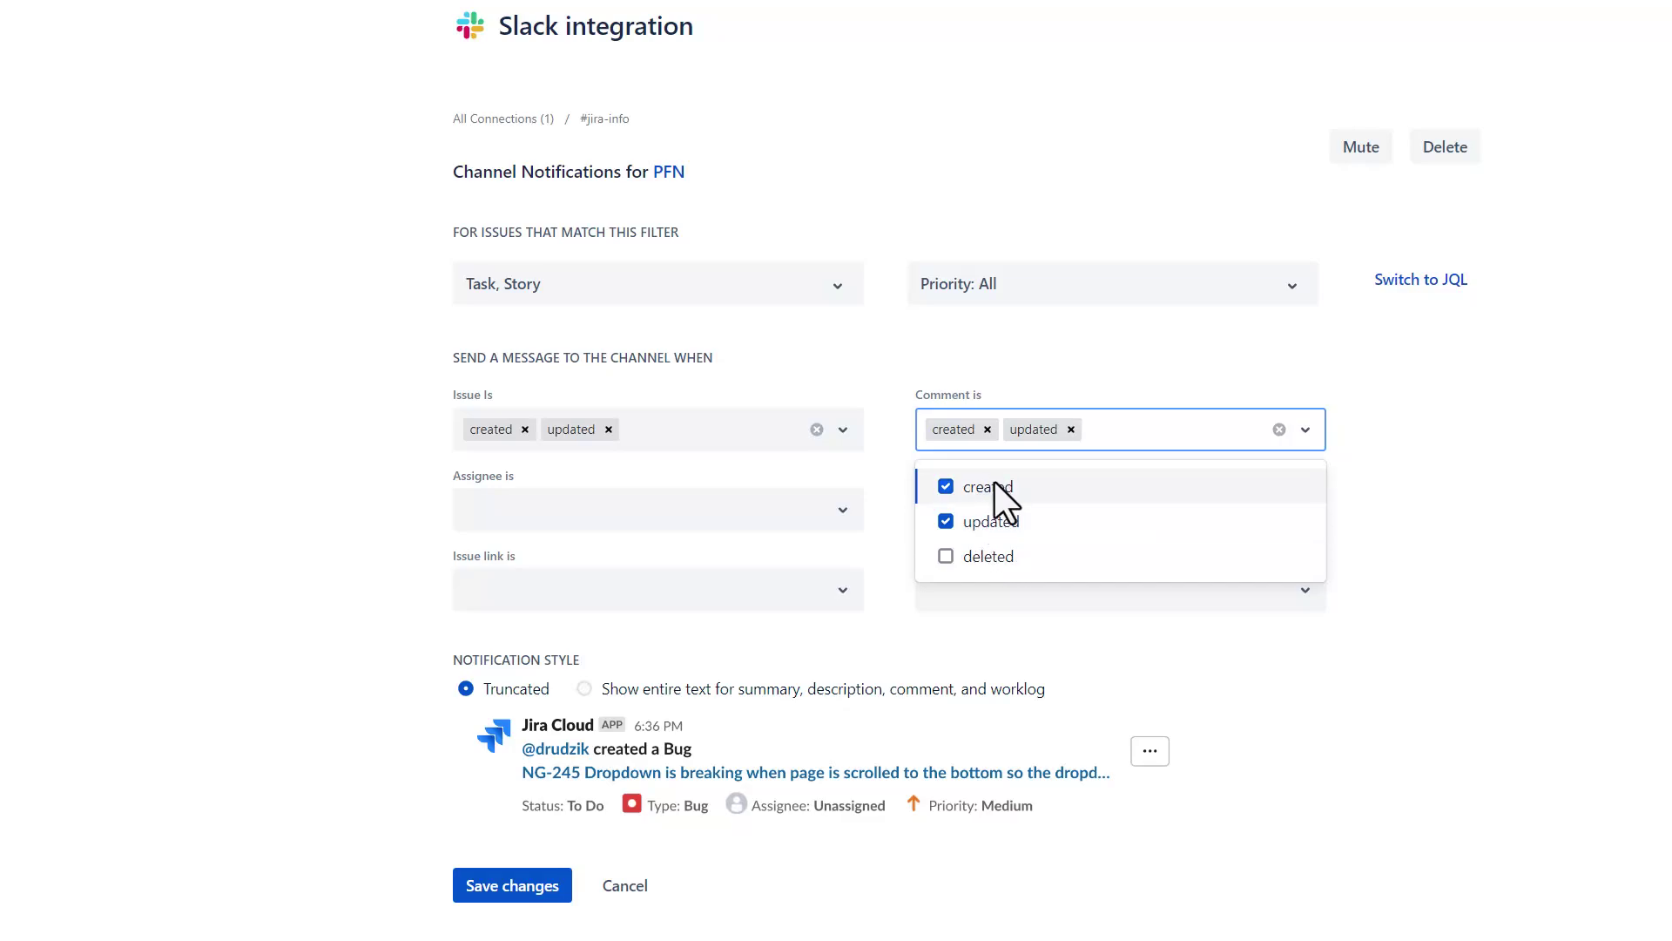
pyautogui.click(287, 496)
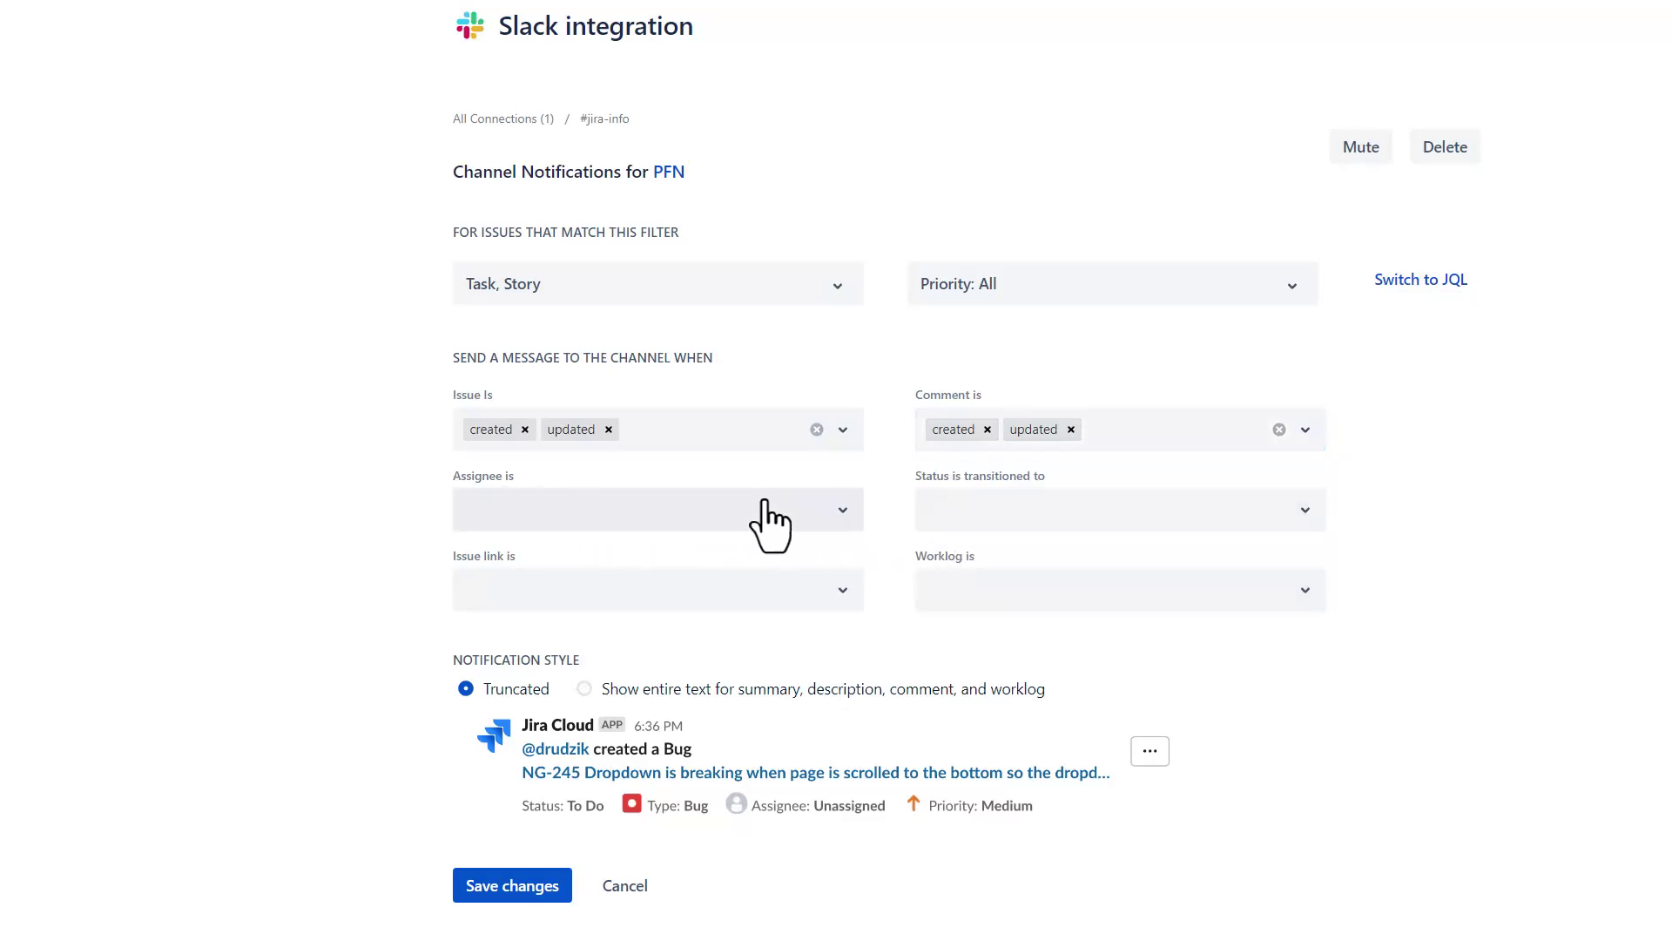
# Try the JQL filter component = Backend for the channel notifications and return to the basic filter
pyautogui.click(1446, 280)
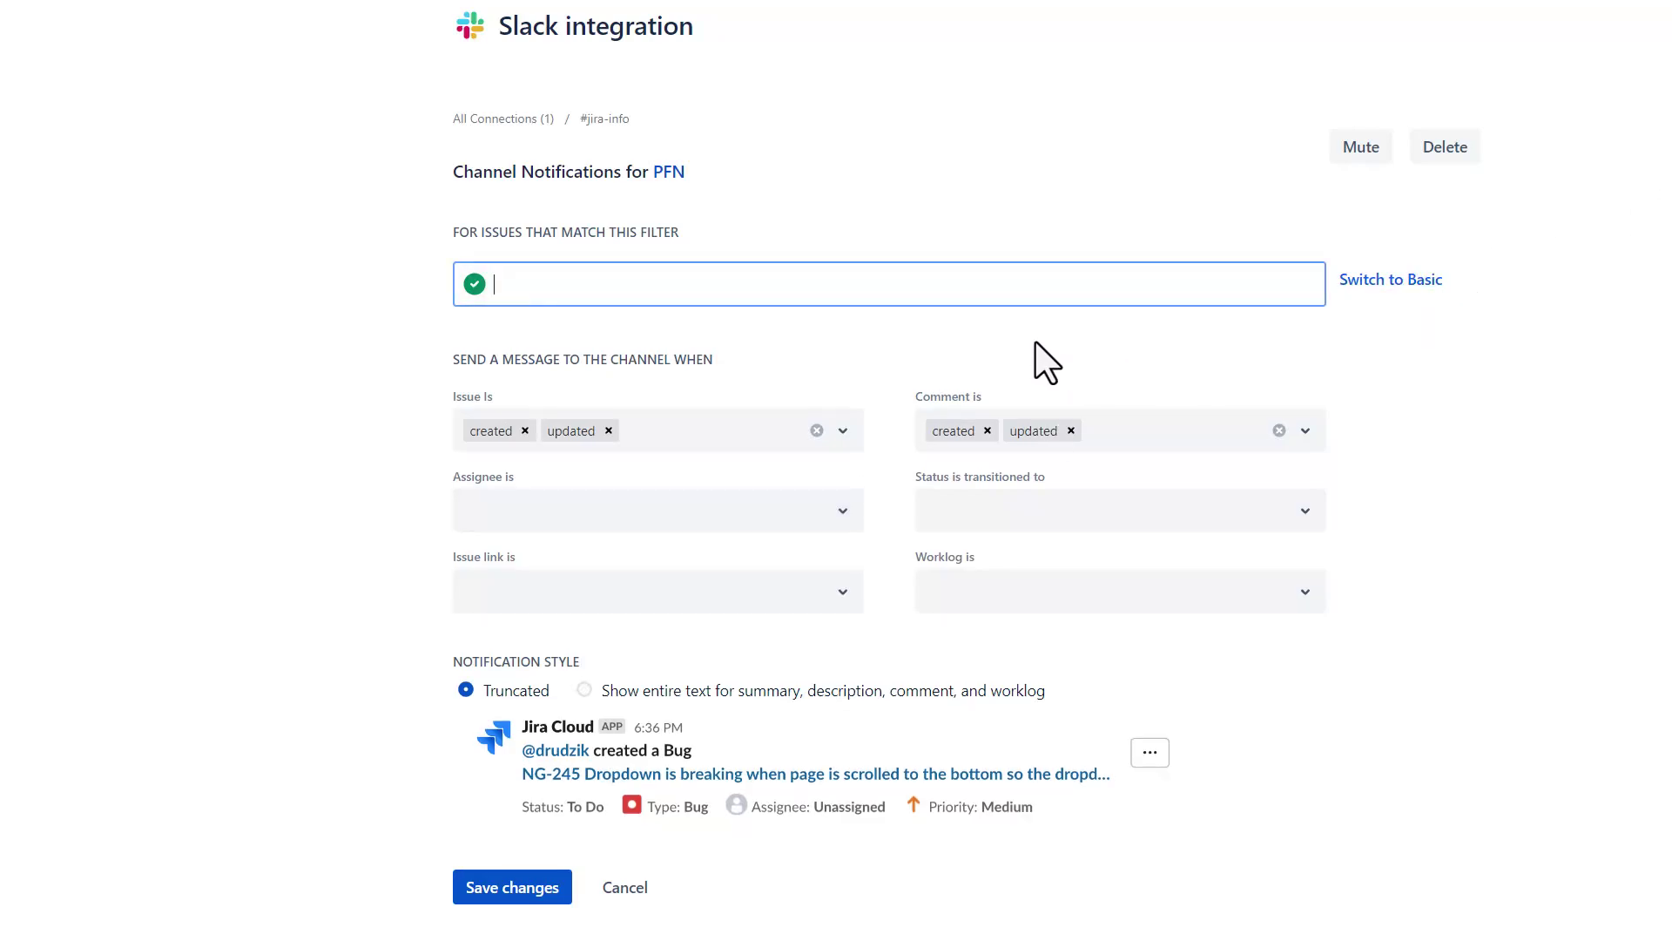
pyautogui.write('compon')
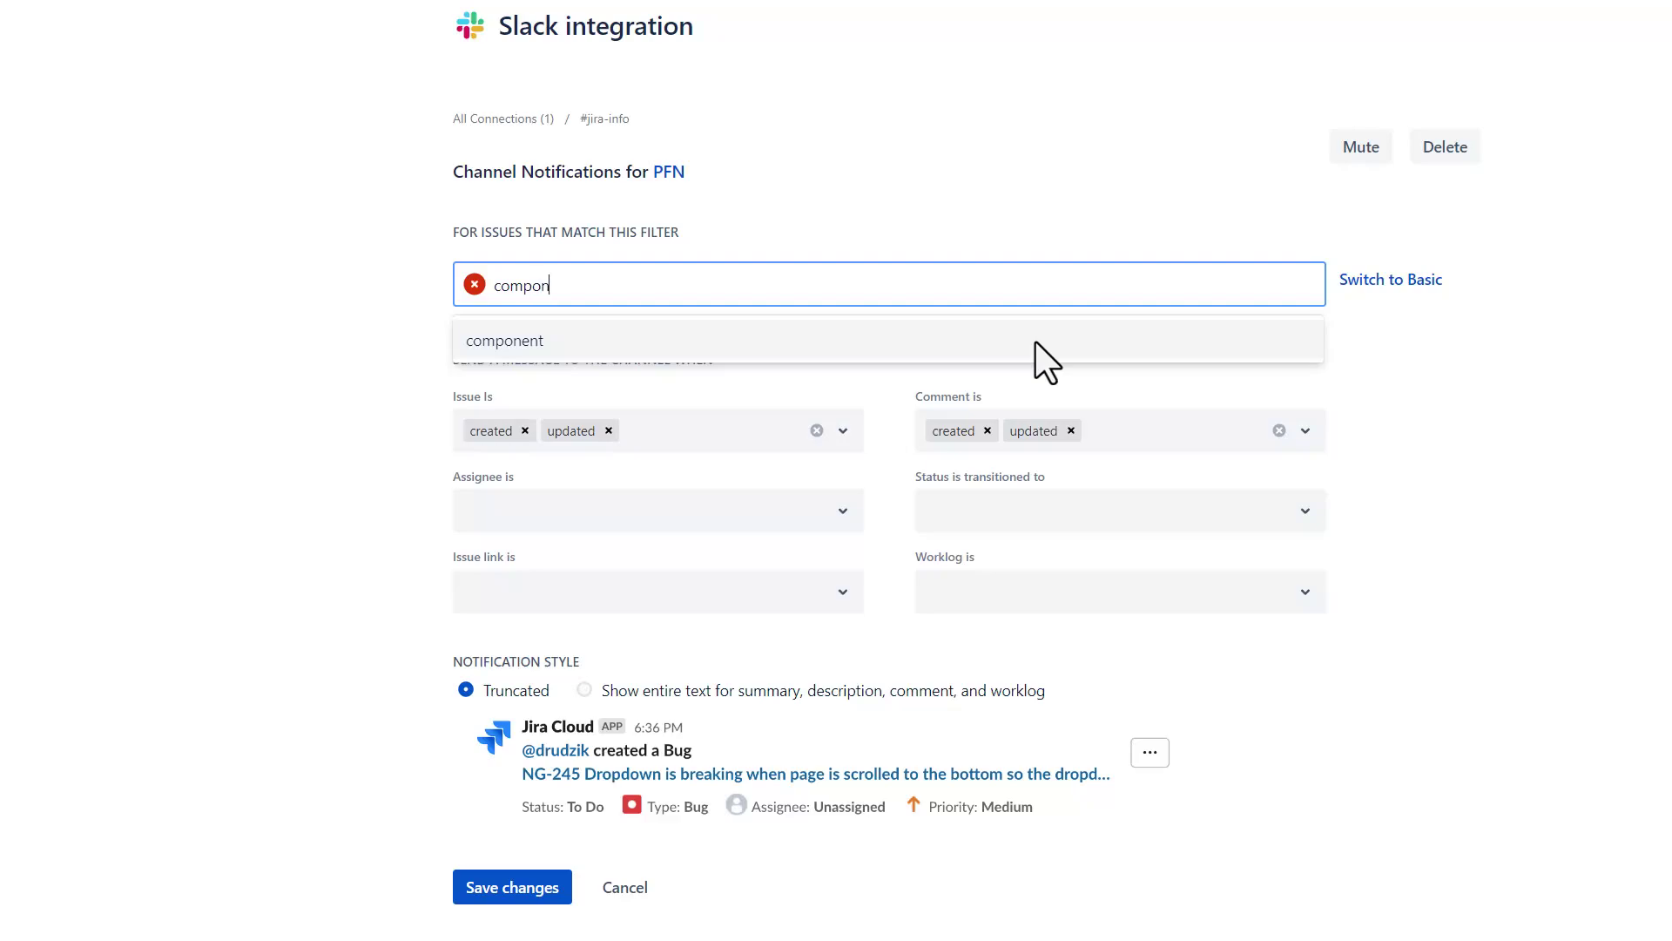
pyautogui.write('ent =')
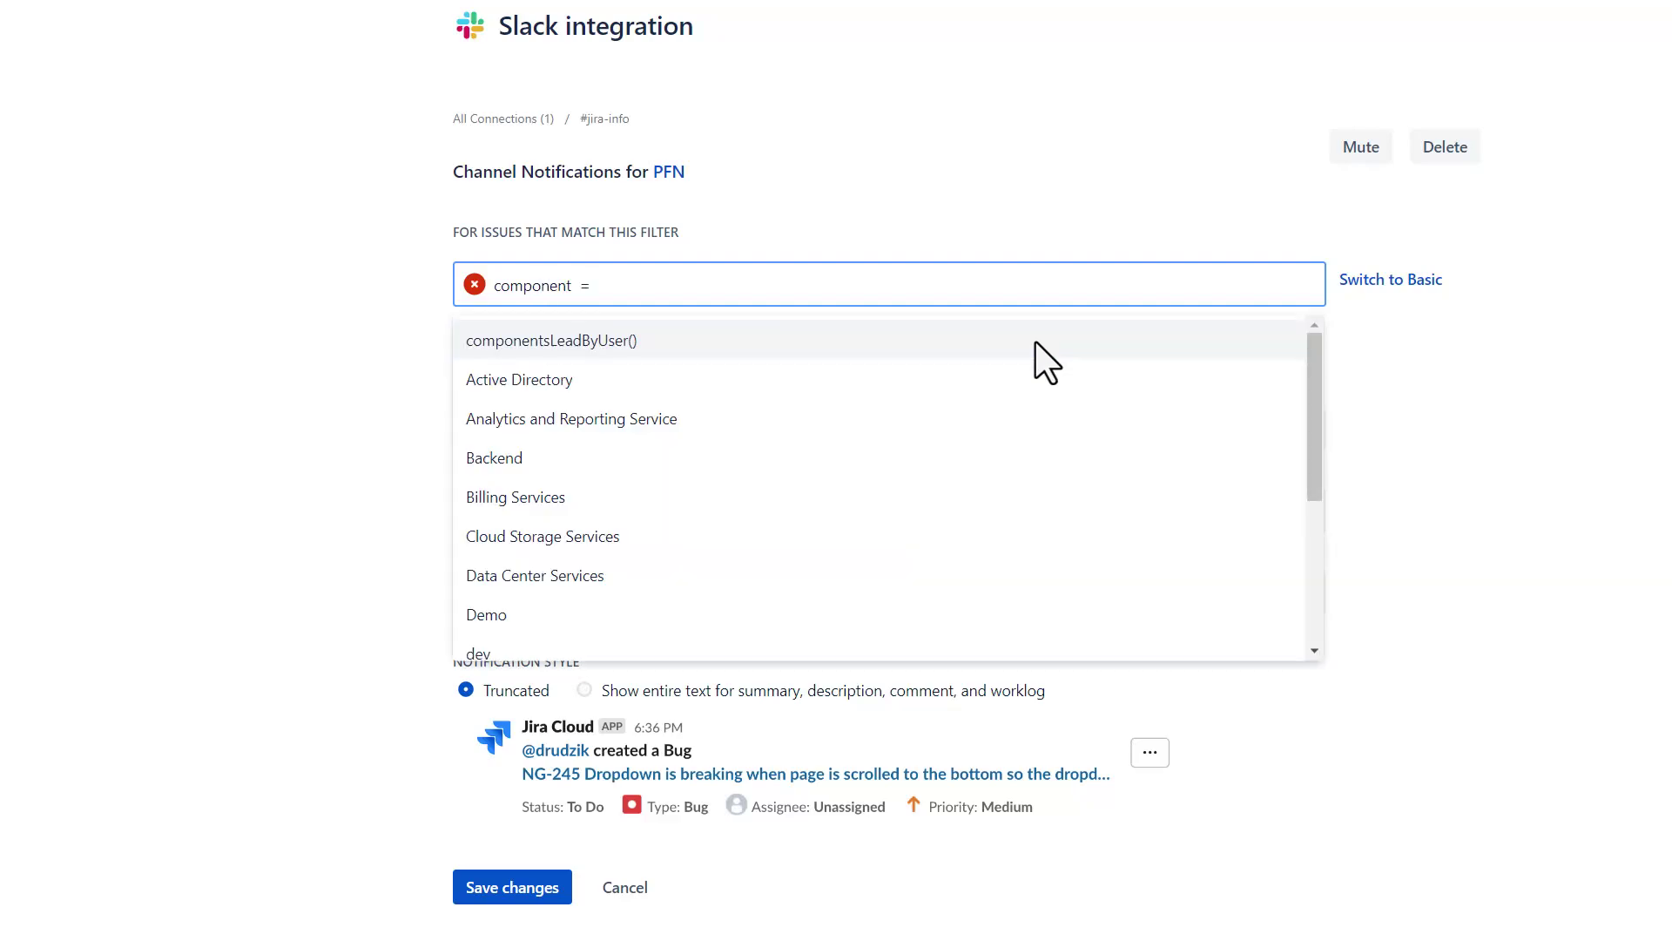
pyautogui.press('Down')
pyautogui.press('Down')
pyautogui.press('Down')
pyautogui.press('Down')
pyautogui.press('Return')
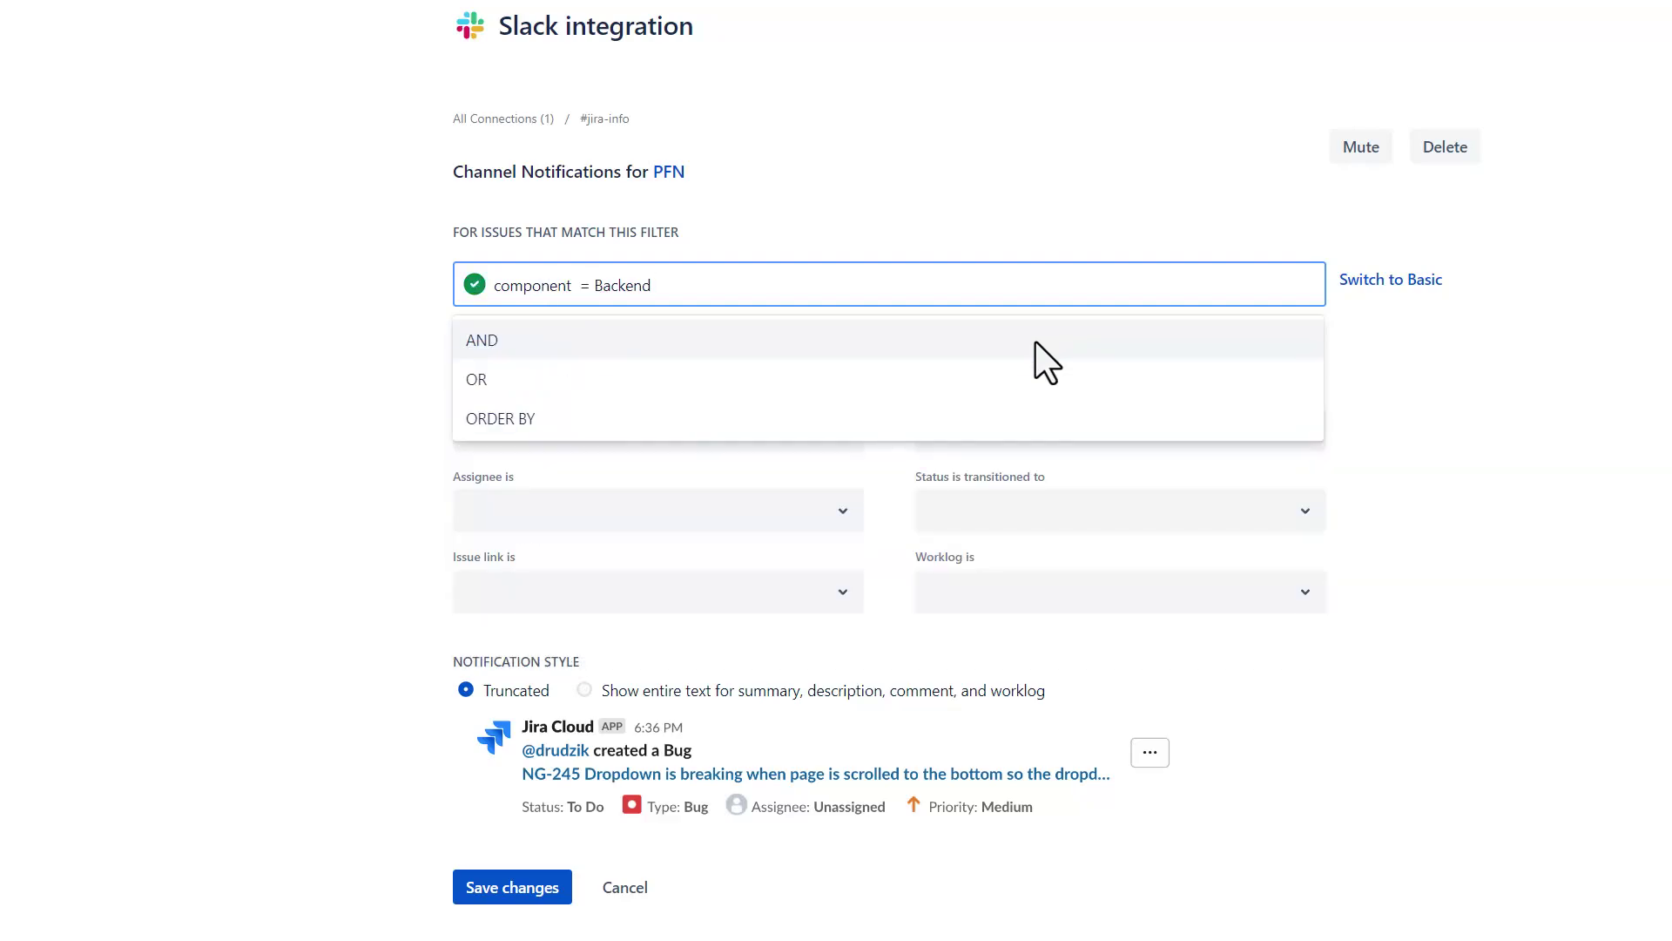
pyautogui.click(1392, 281)
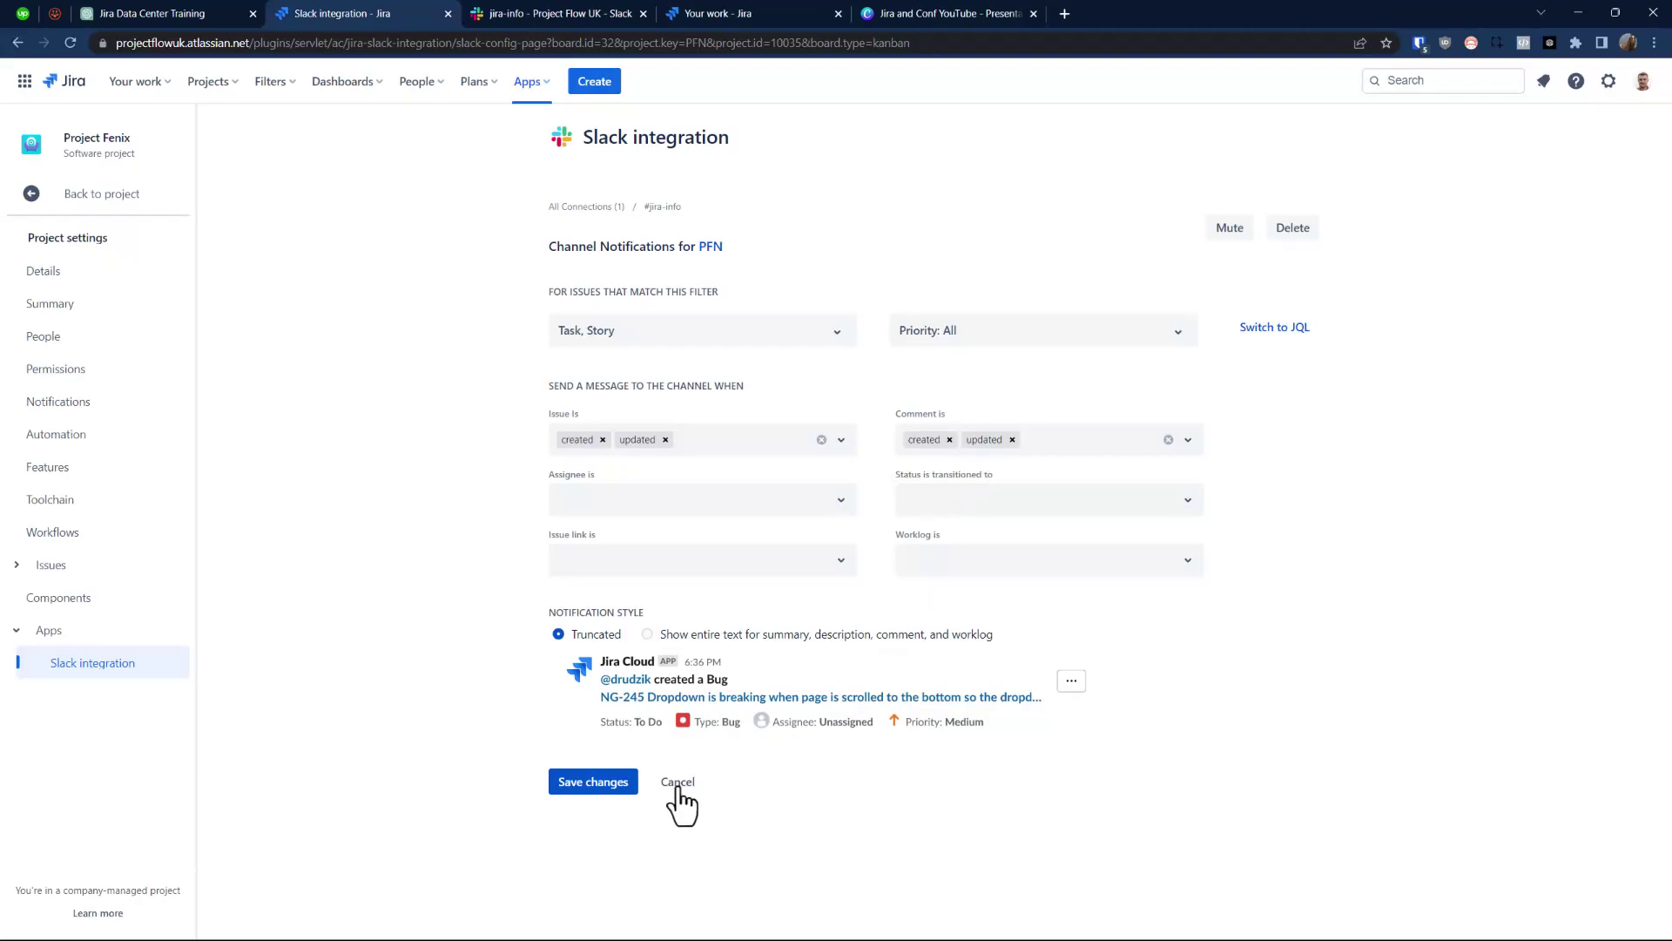
# Save the channel notification settings and open the Project Fenix (PFN) board
pyautogui.click(610, 784)
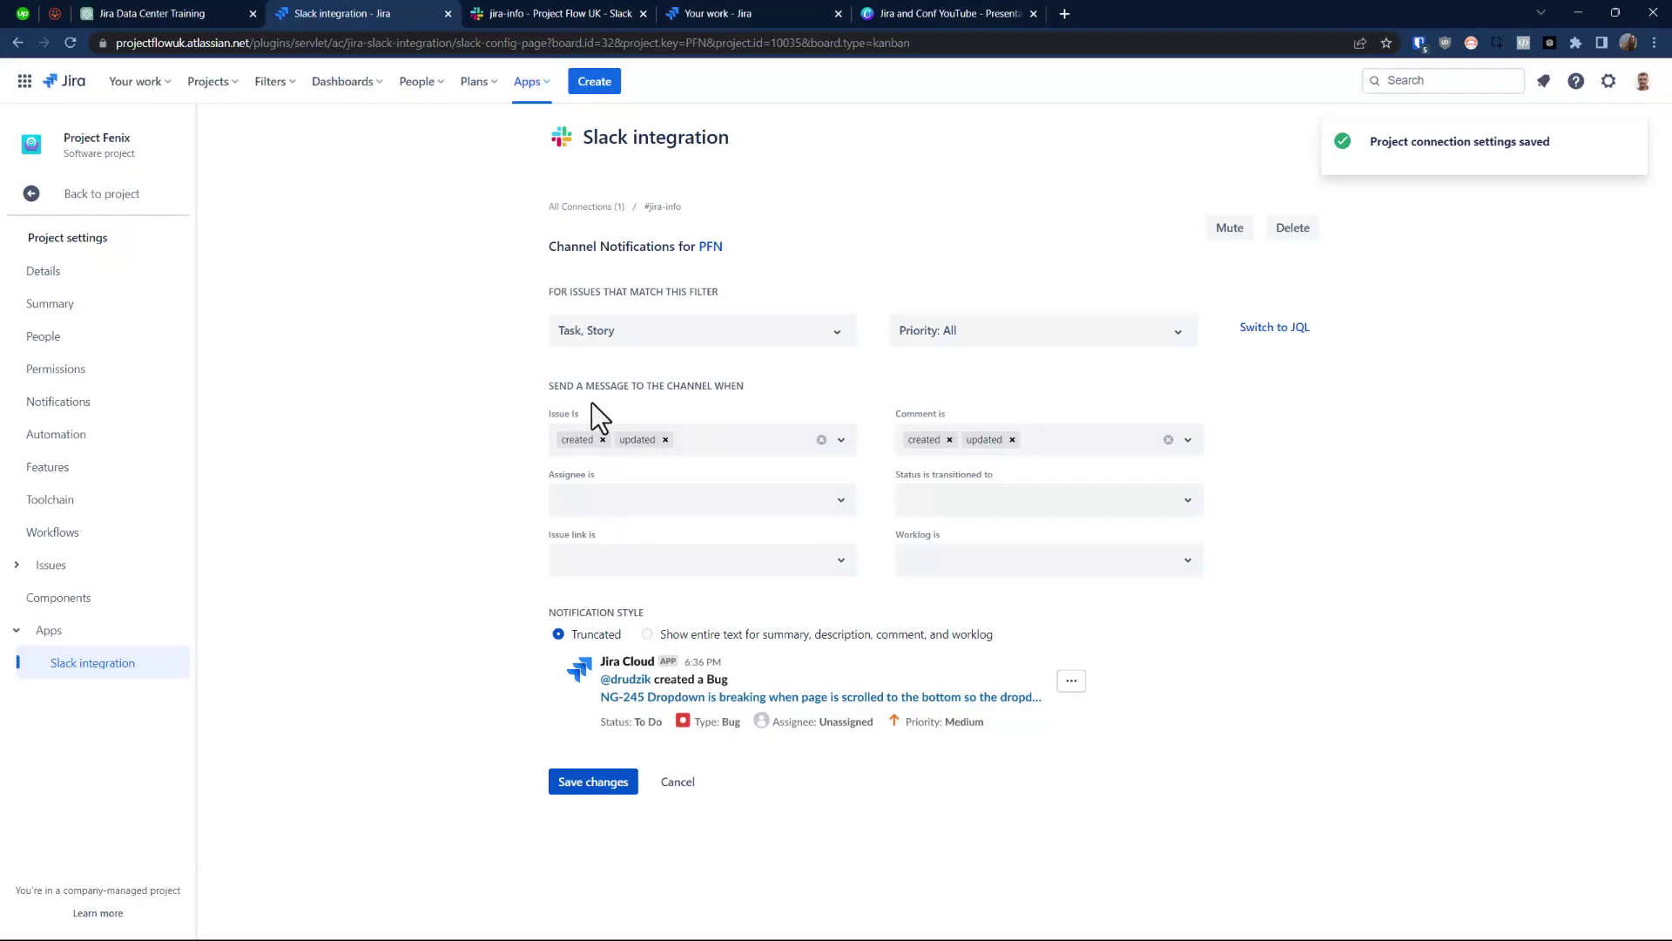
pyautogui.click(228, 87)
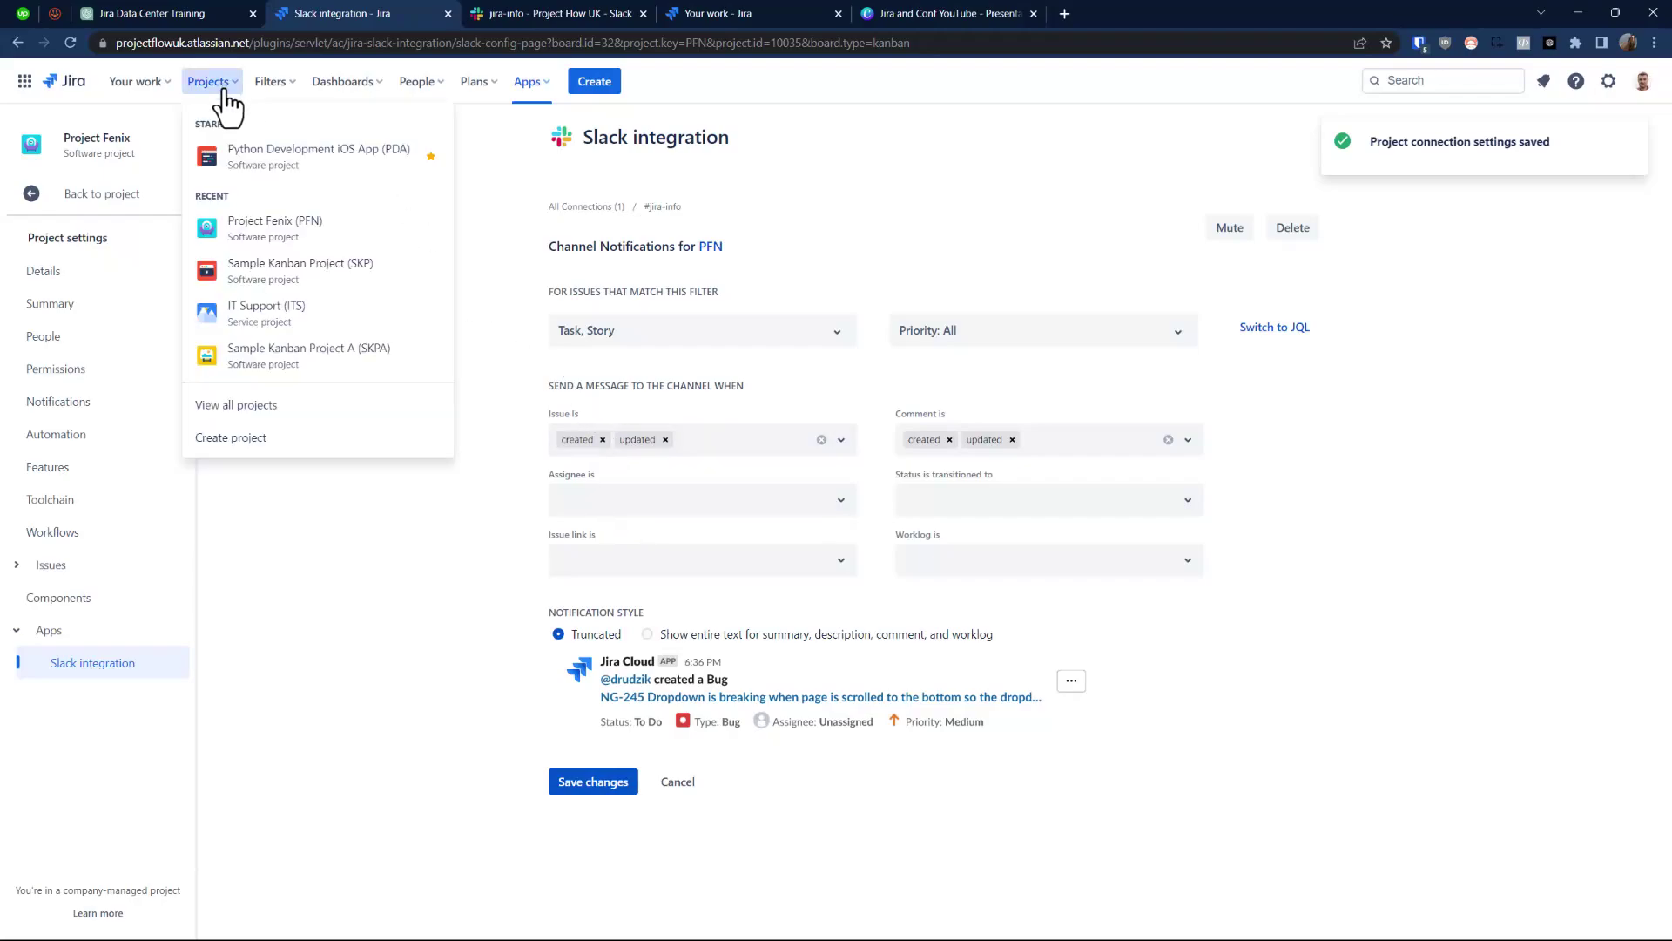
pyautogui.click(240, 222)
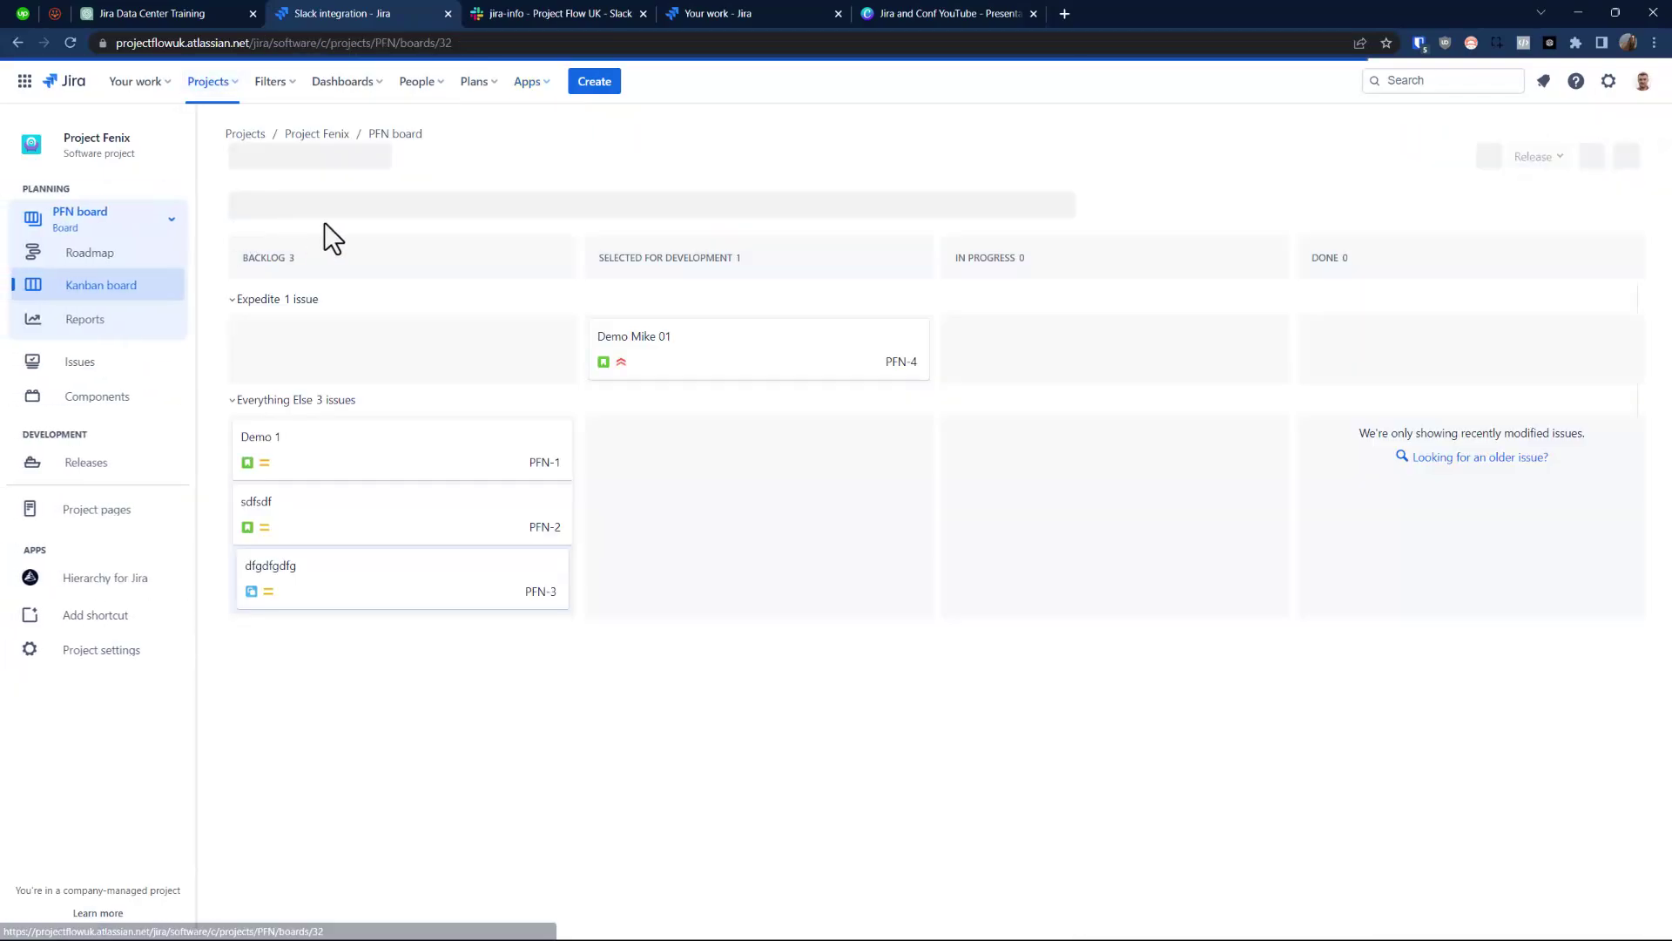
# Create a Story with the summary test 5 in Project Fenix and check the jira-info channel in Slack
pyautogui.click(594, 83)
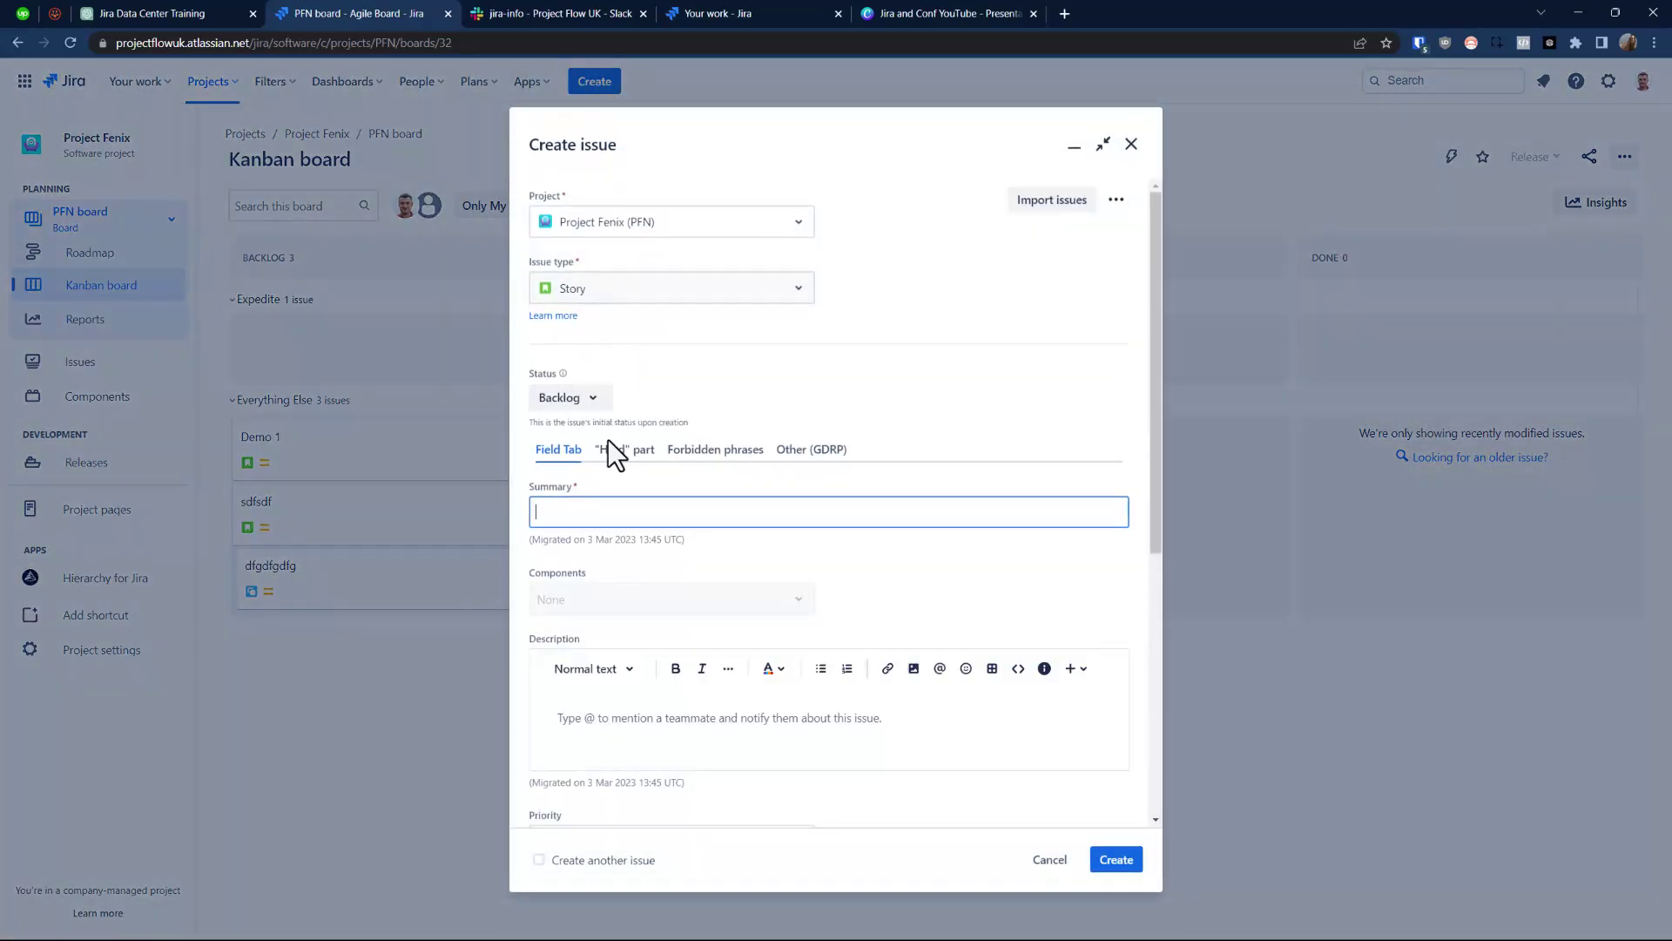
pyautogui.write('test 5')
pyautogui.press('Tab')
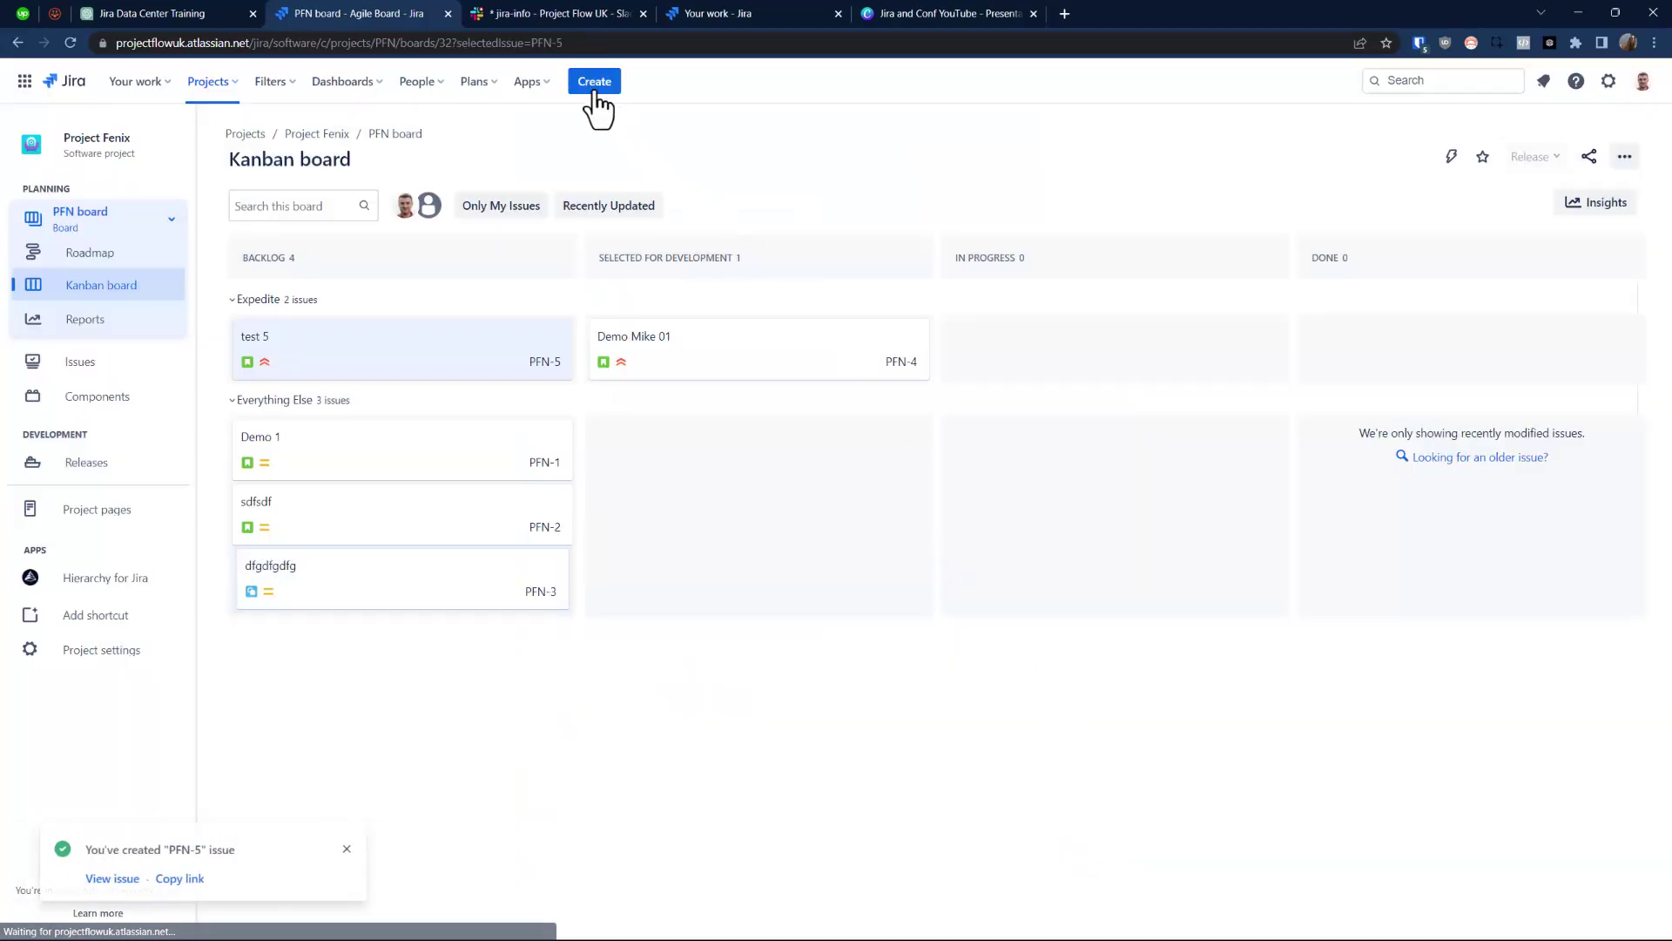
pyautogui.click(535, 14)
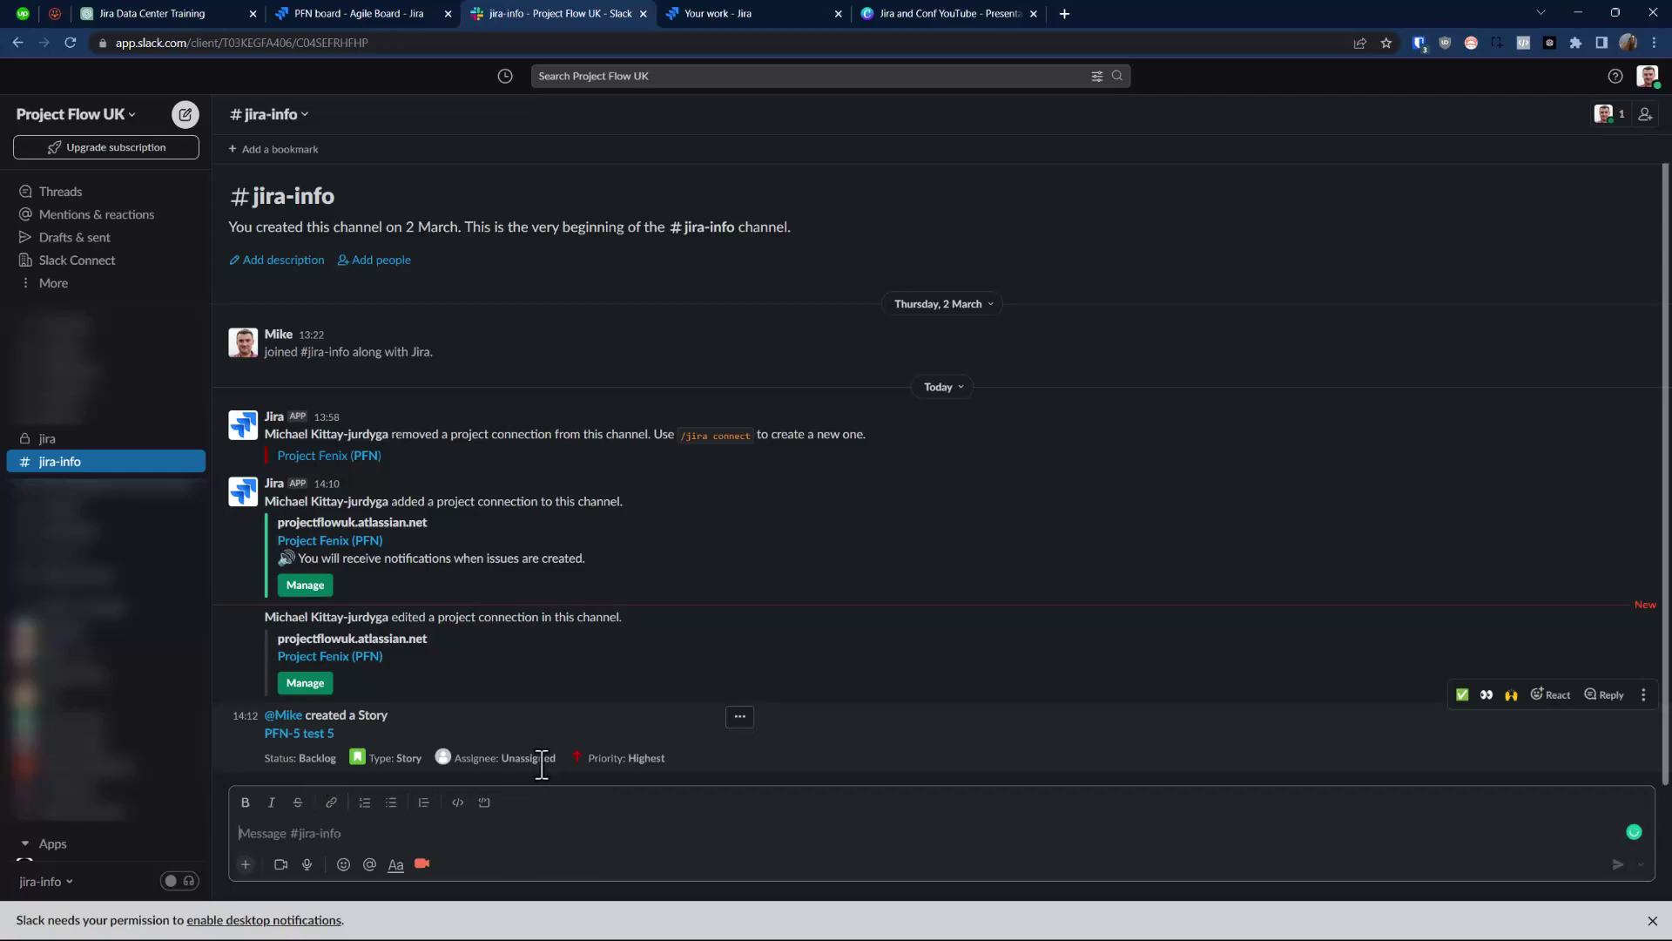
# Return to the Jira board and add the comment aaaa to the test 5 issue
pyautogui.click(379, 3)
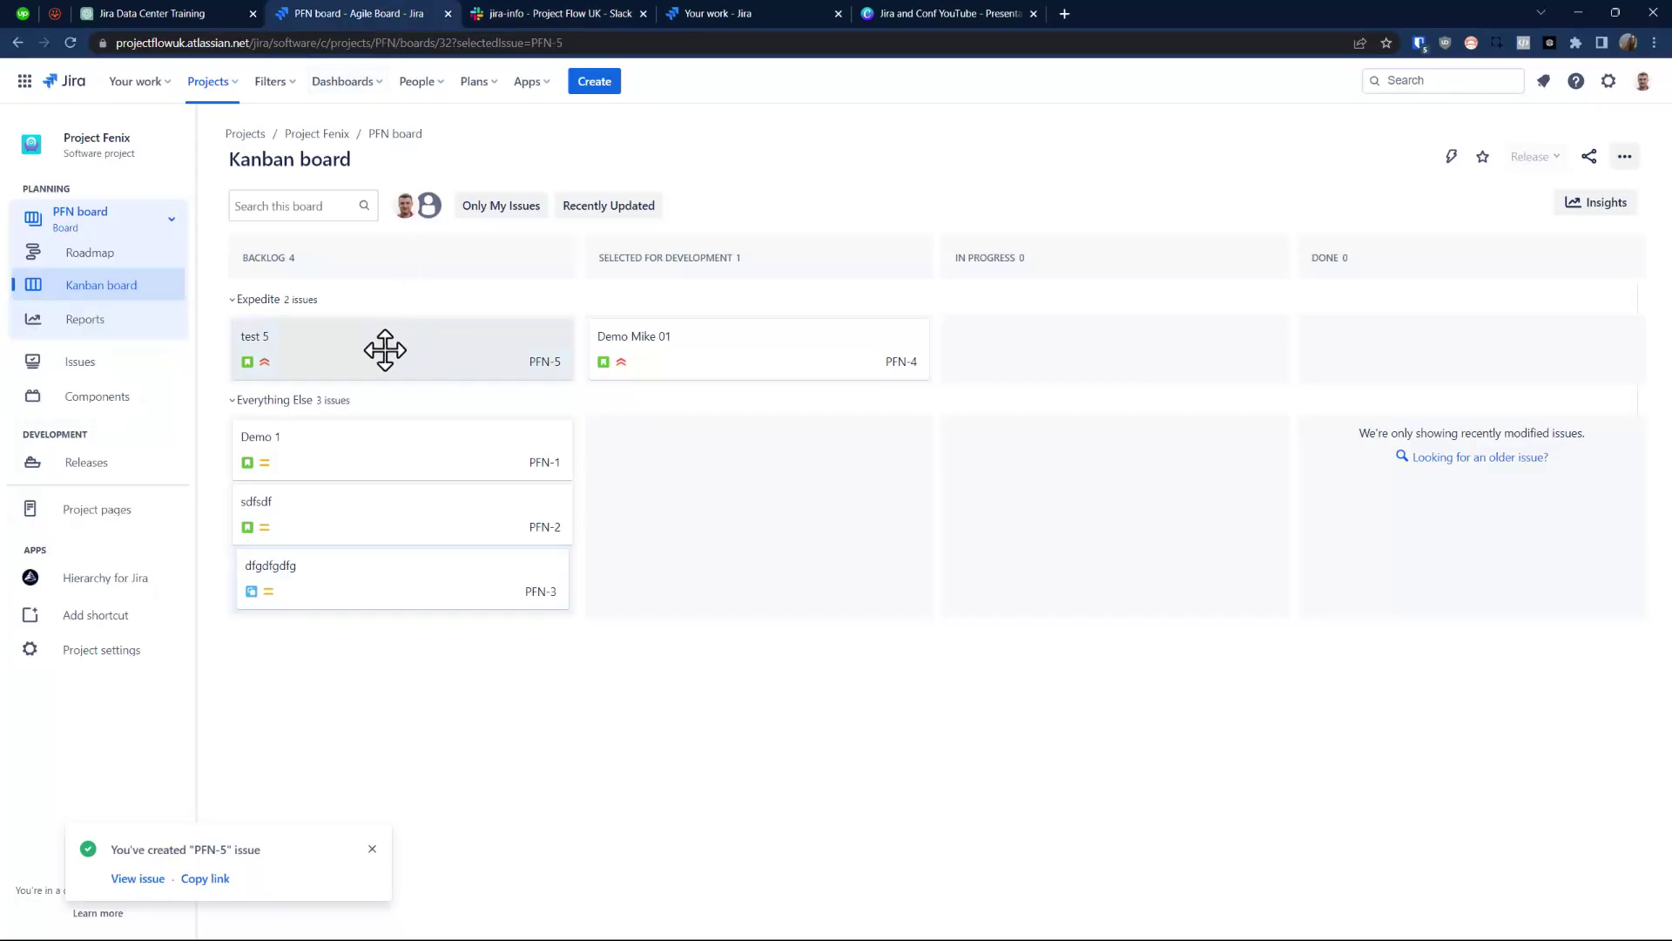
pyautogui.moveTo(381, 347)
pyautogui.mouseDown()
pyautogui.moveTo(990, 369)
pyautogui.moveTo(918, 346)
pyautogui.moveTo(1191, 355)
pyautogui.moveTo(586, 369)
pyautogui.moveTo(369, 336)
pyautogui.mouseUp()
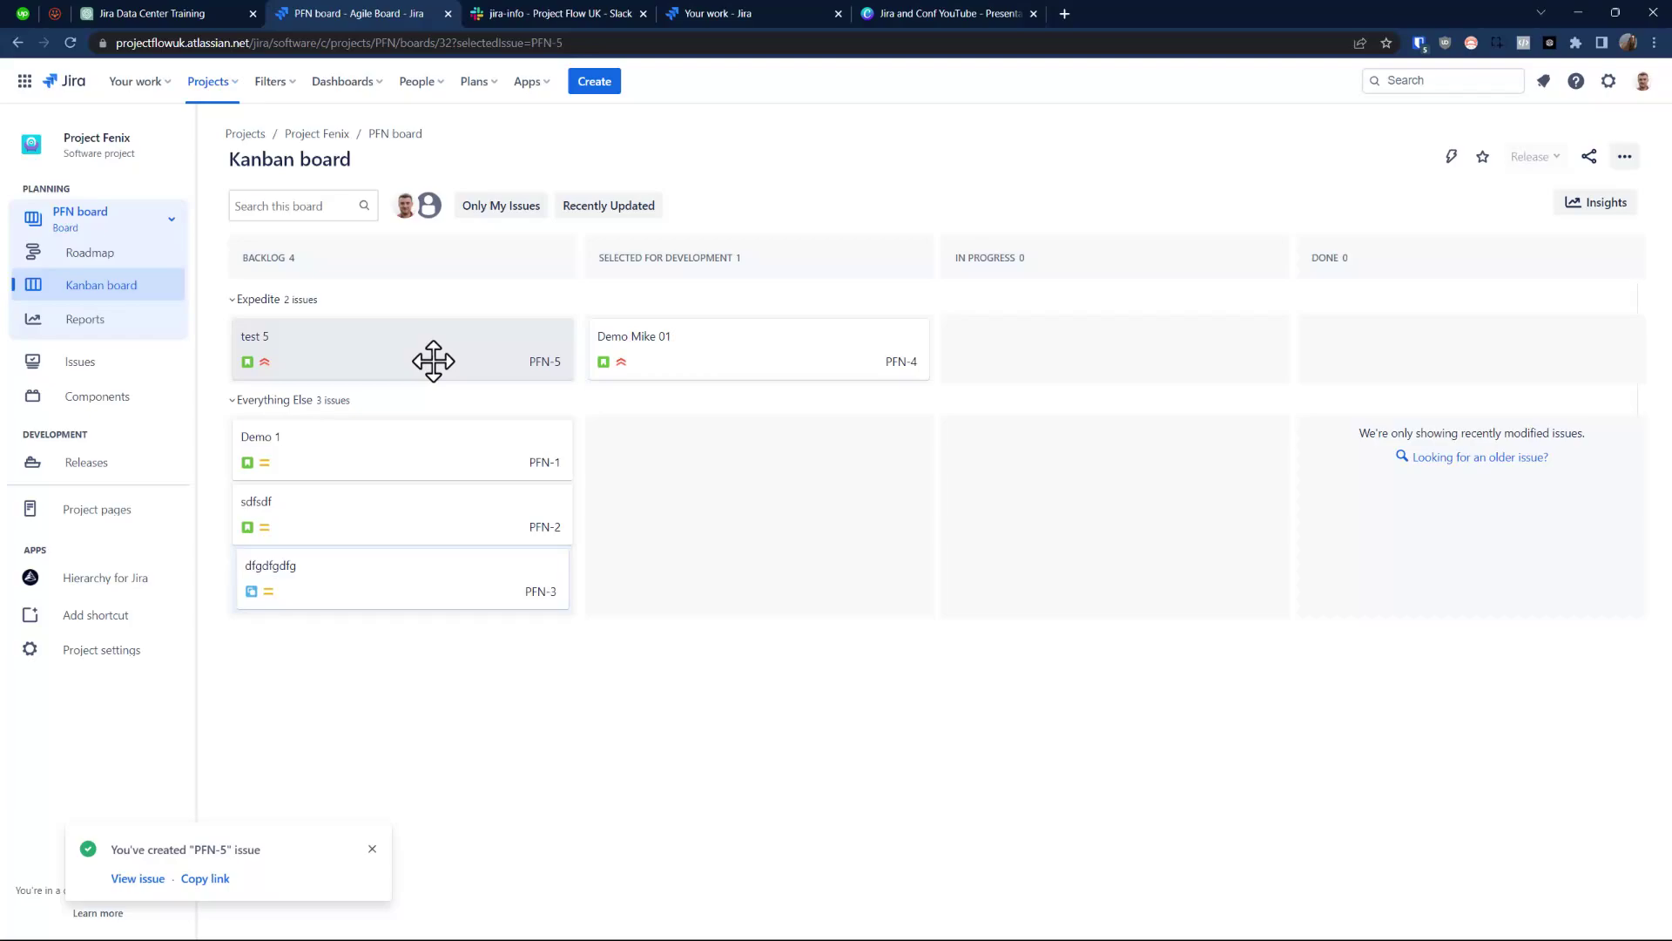
pyautogui.click(433, 360)
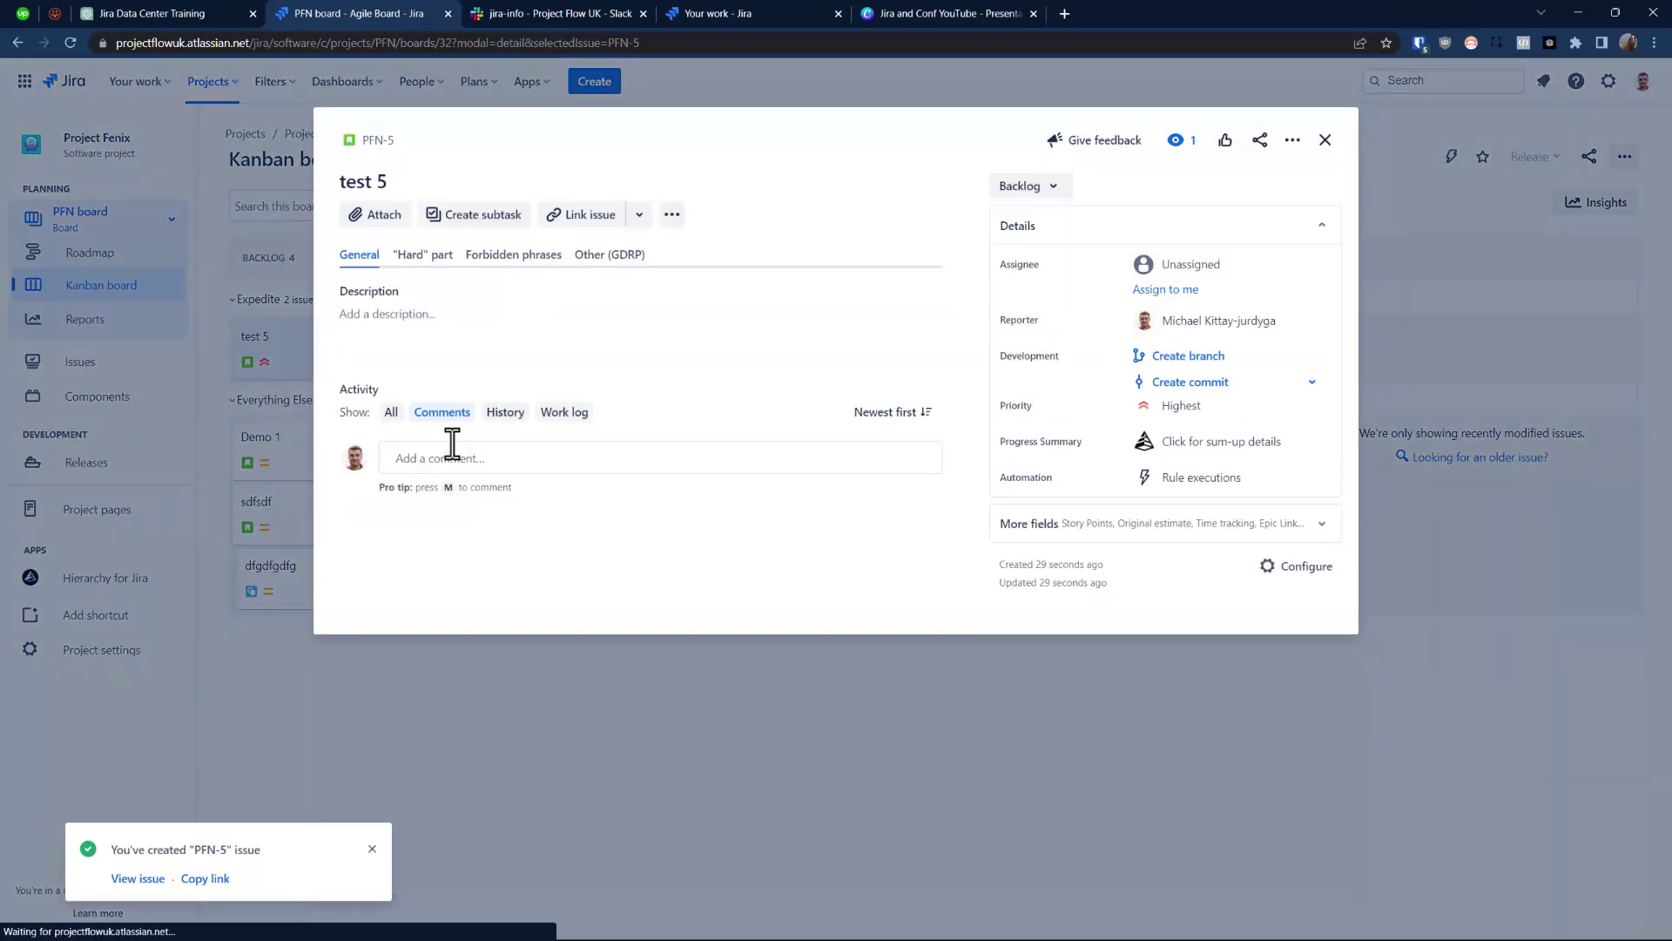
pyautogui.click(450, 461)
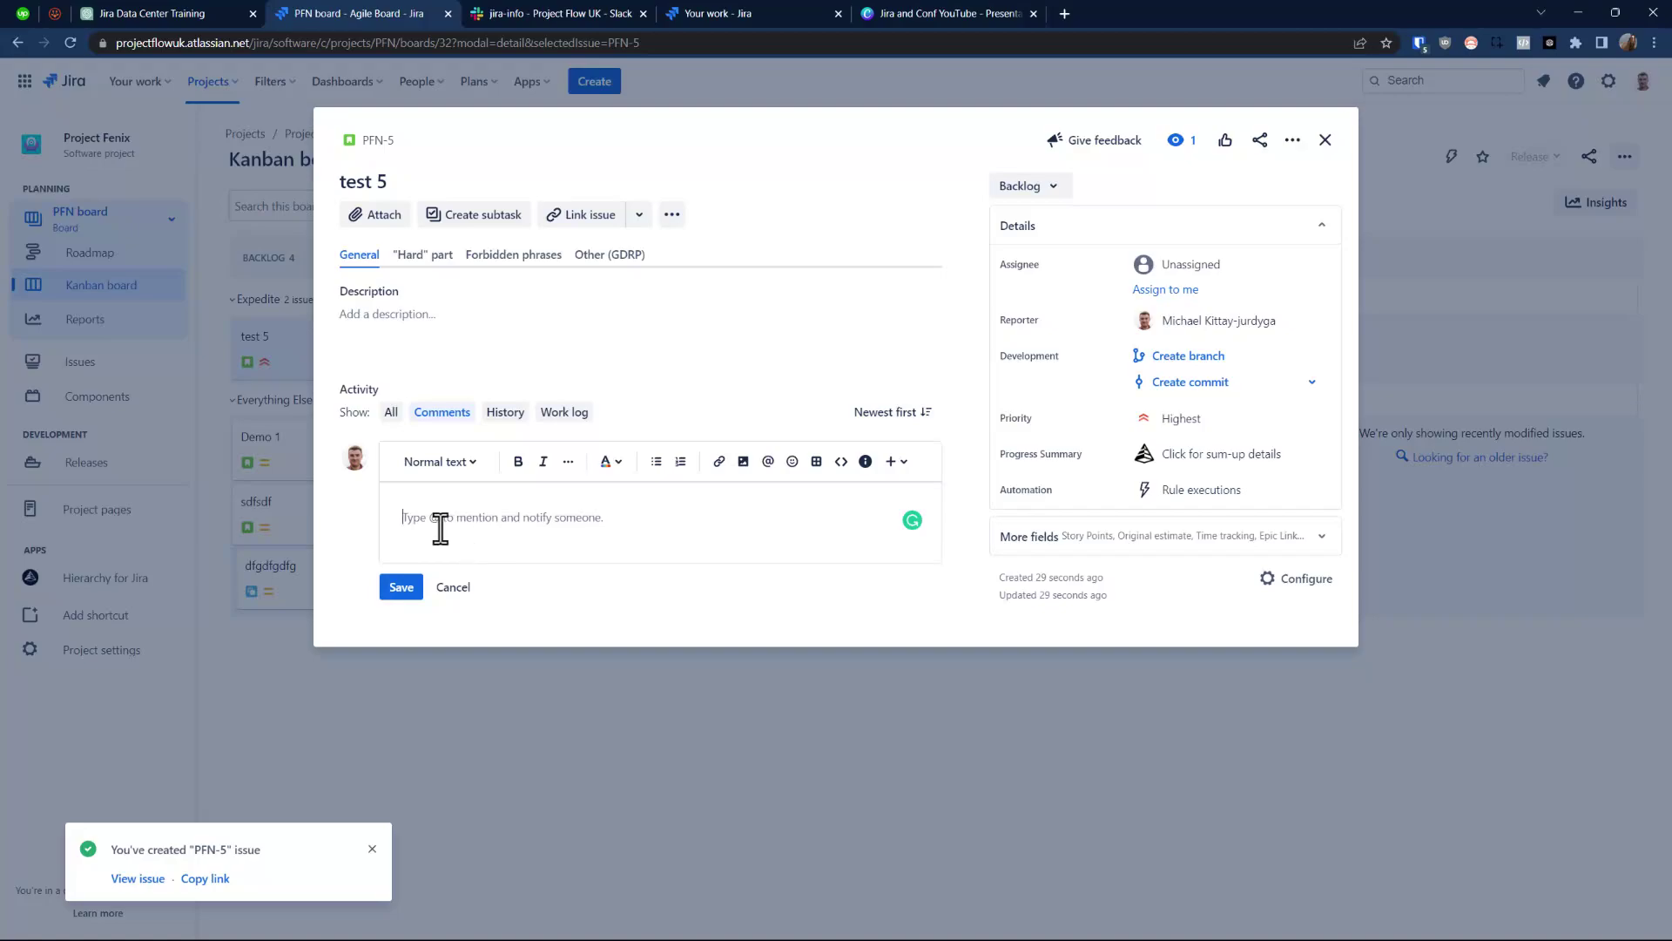
pyautogui.write('aaaa')
pyautogui.click(401, 589)
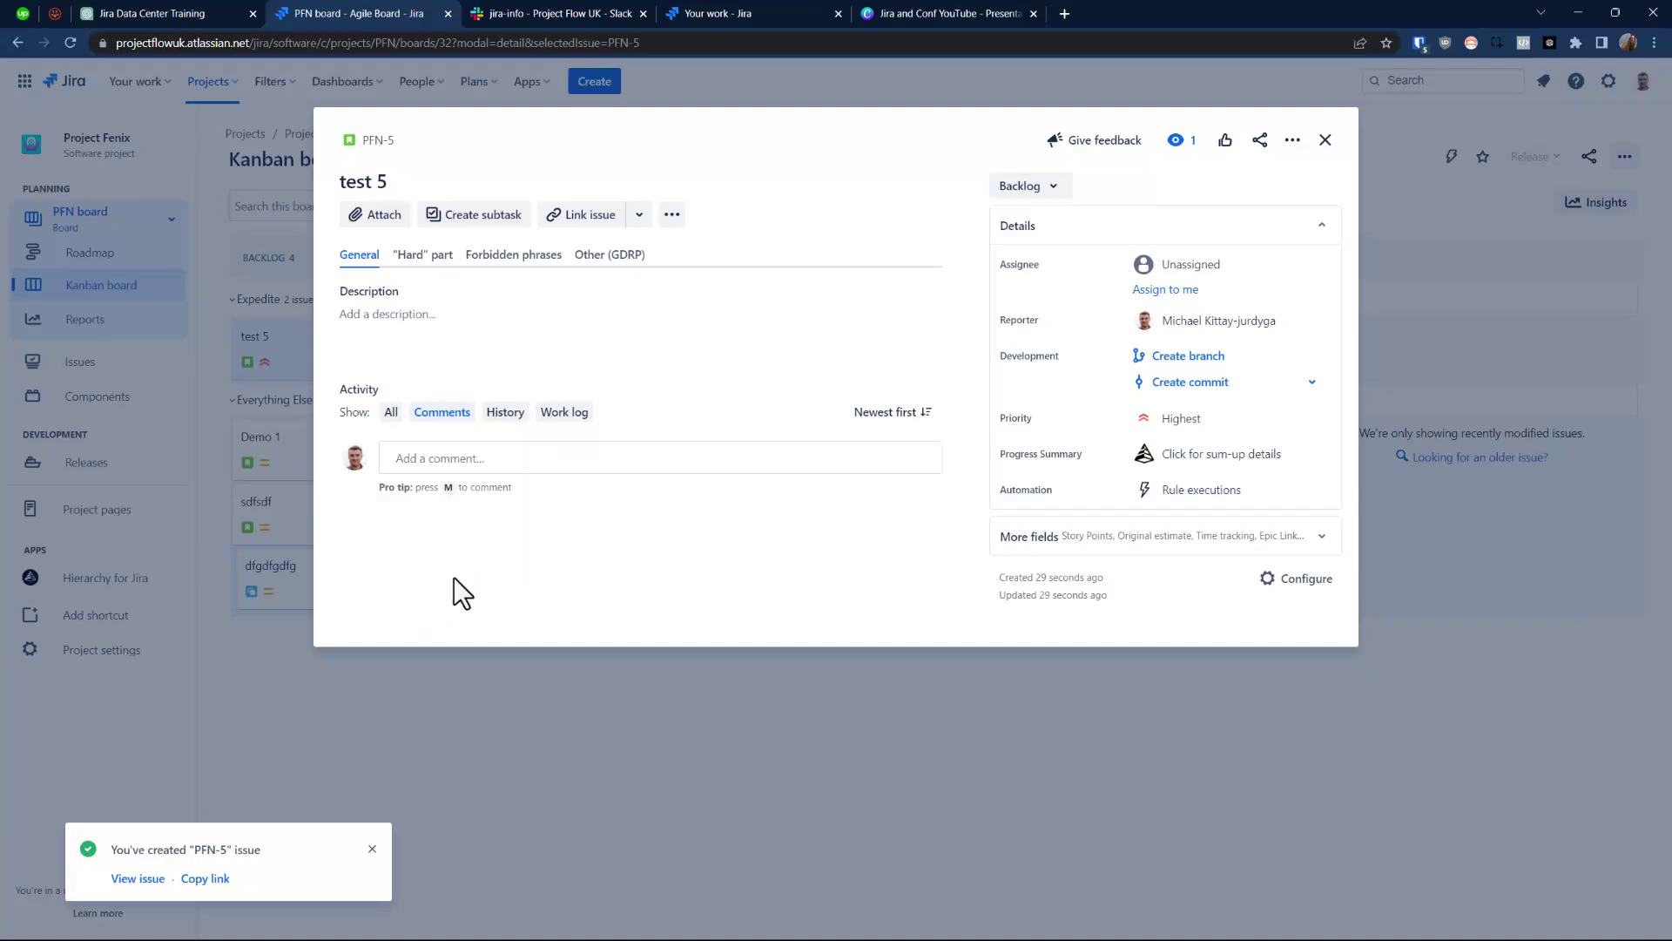
# Check the comment notification in Slack's jira-info channel against the test 5 issue in Jira
pyautogui.click(556, 8)
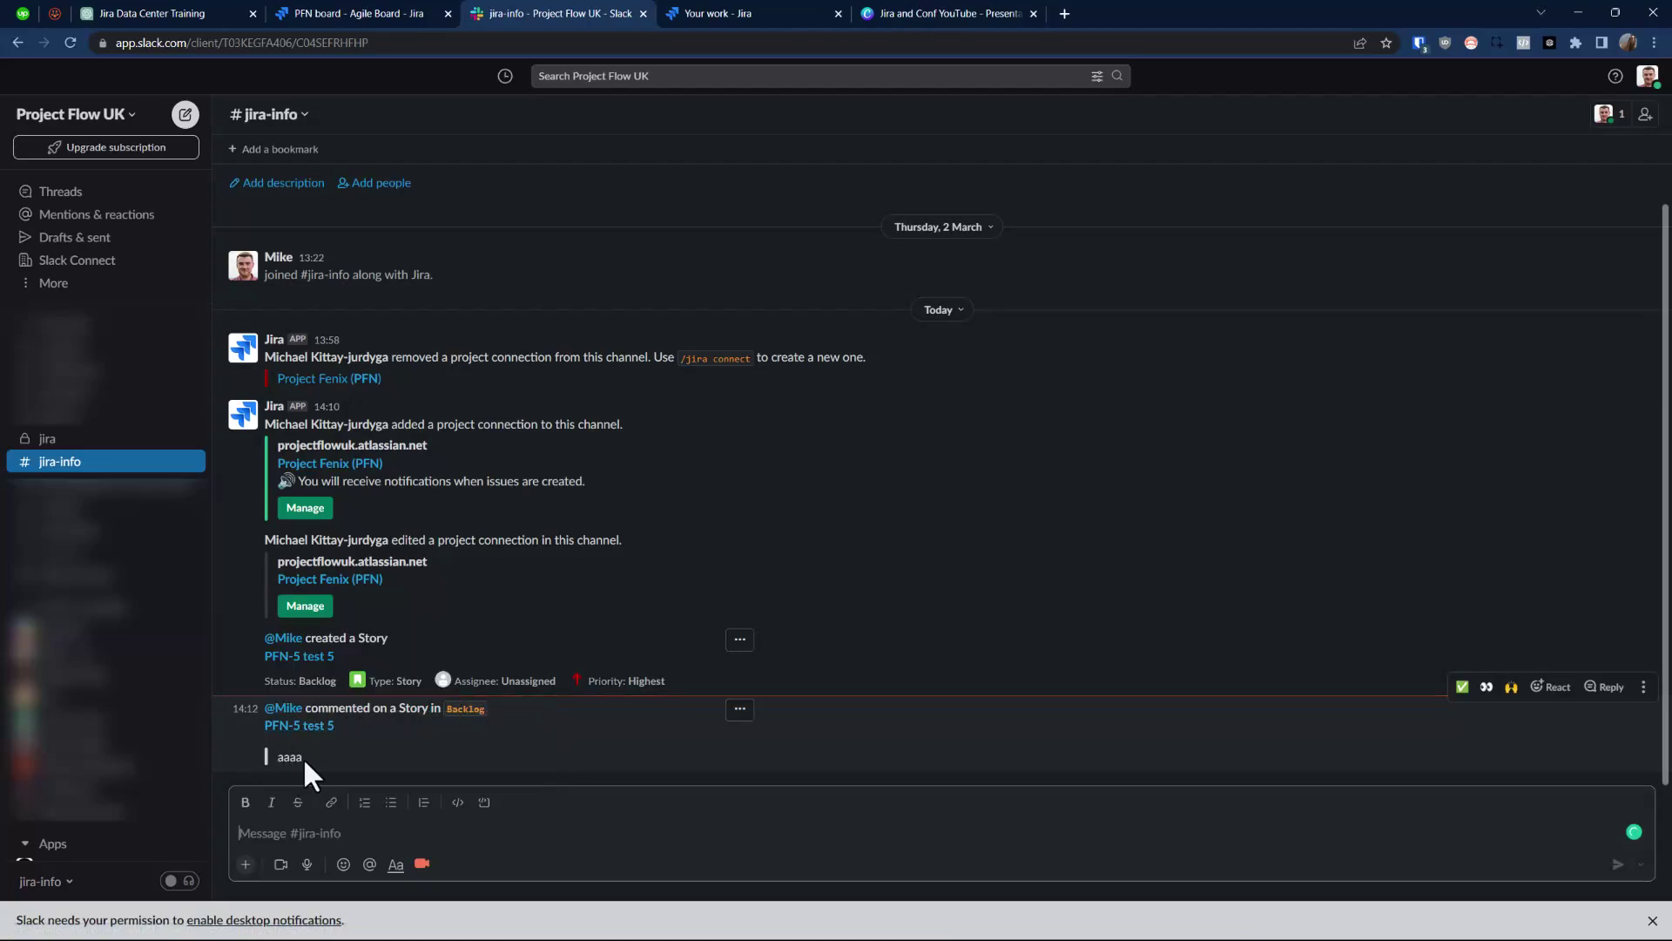
pyautogui.click(390, 14)
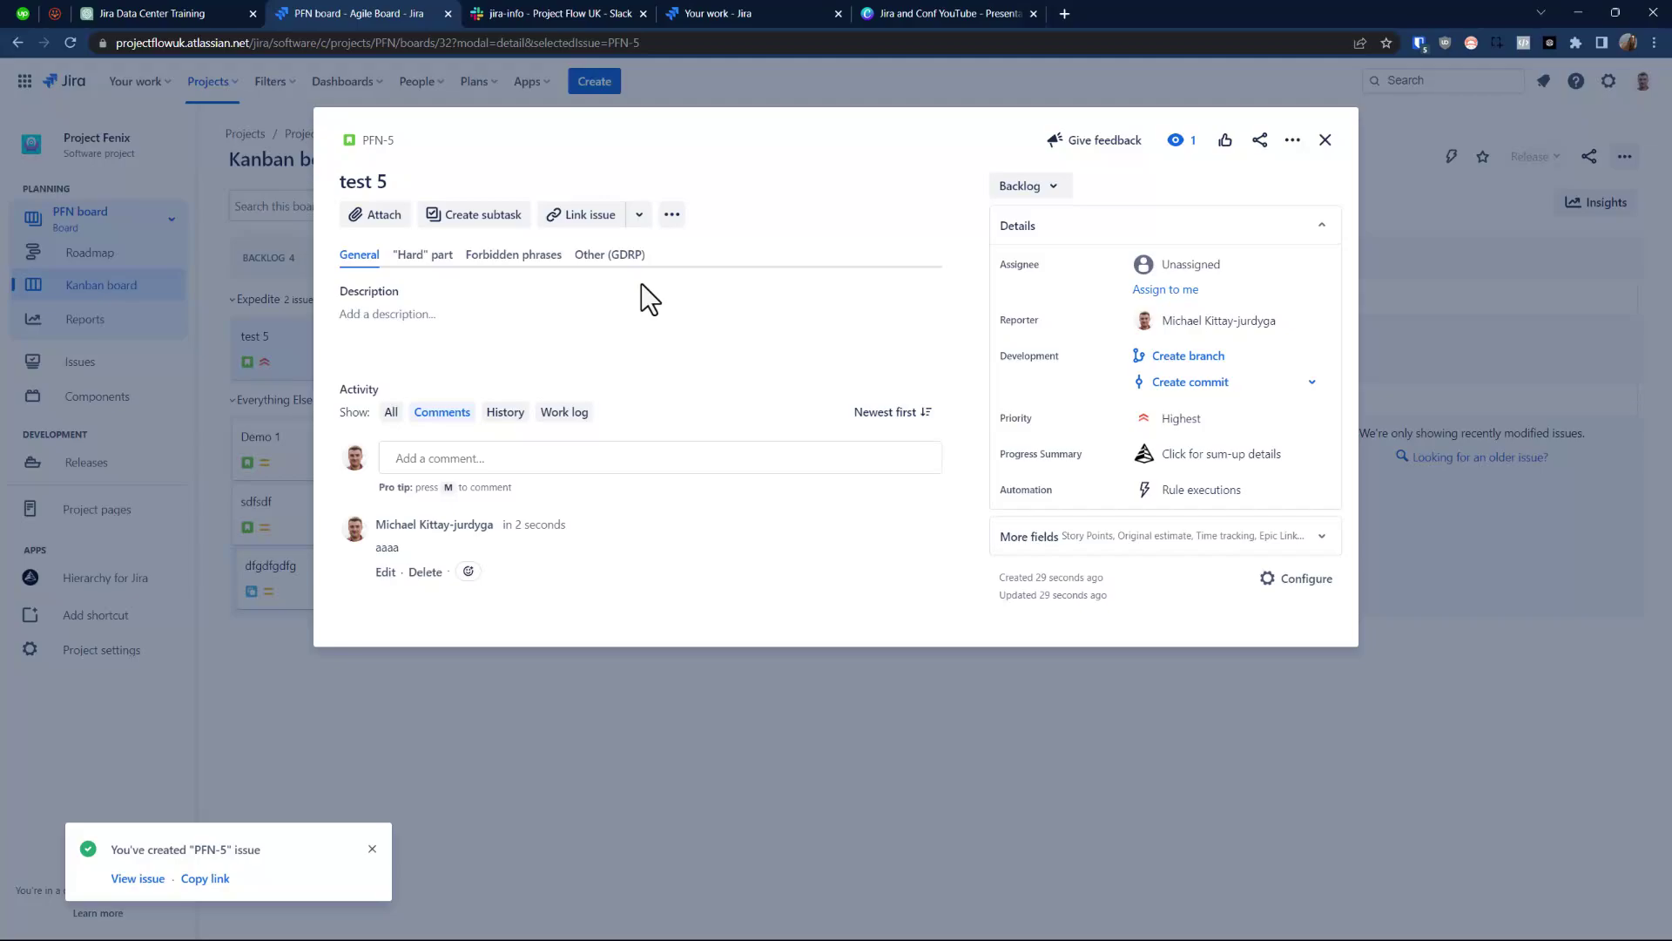
pyautogui.click(566, 7)
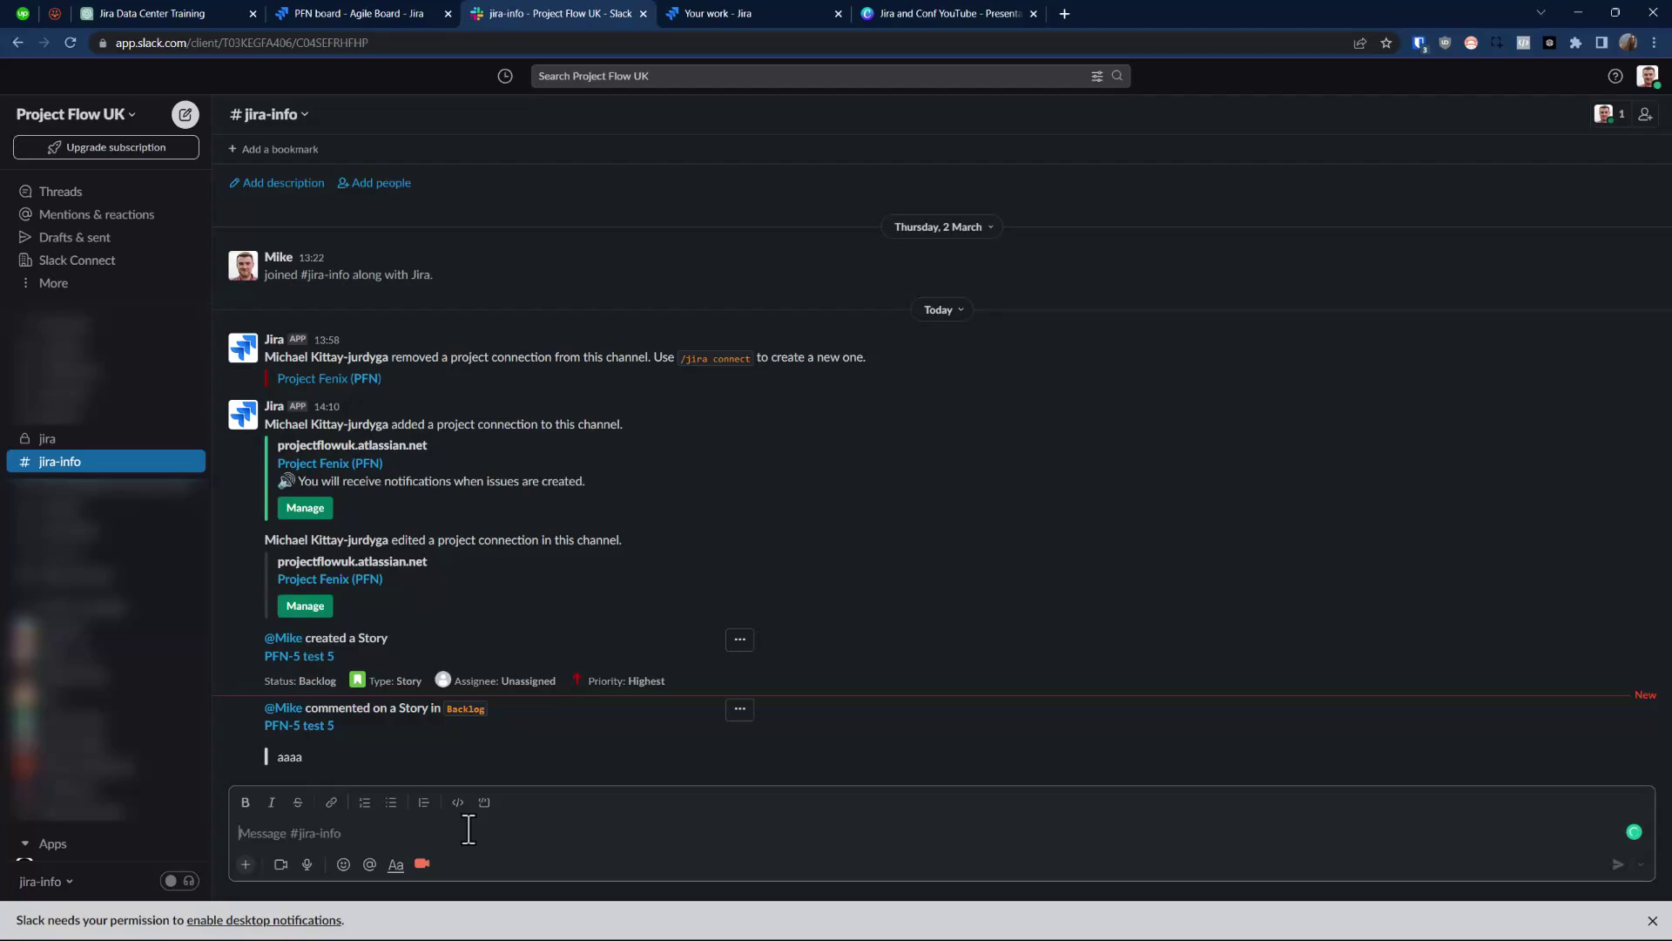
pyautogui.press('/')
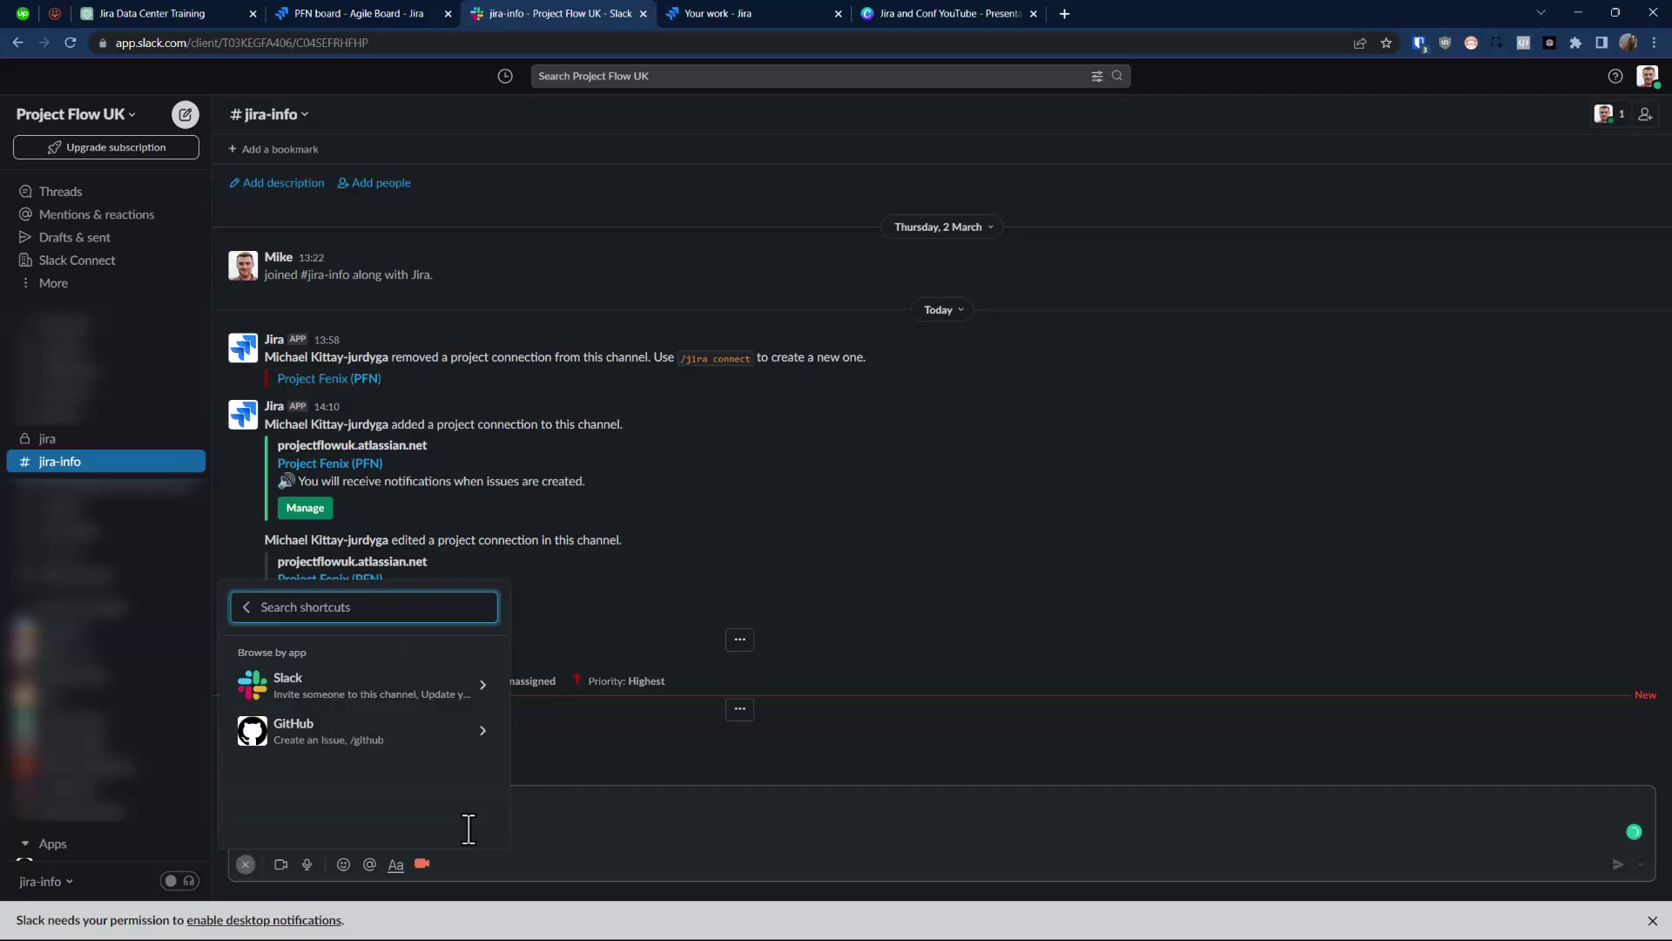
pyautogui.click(566, 818)
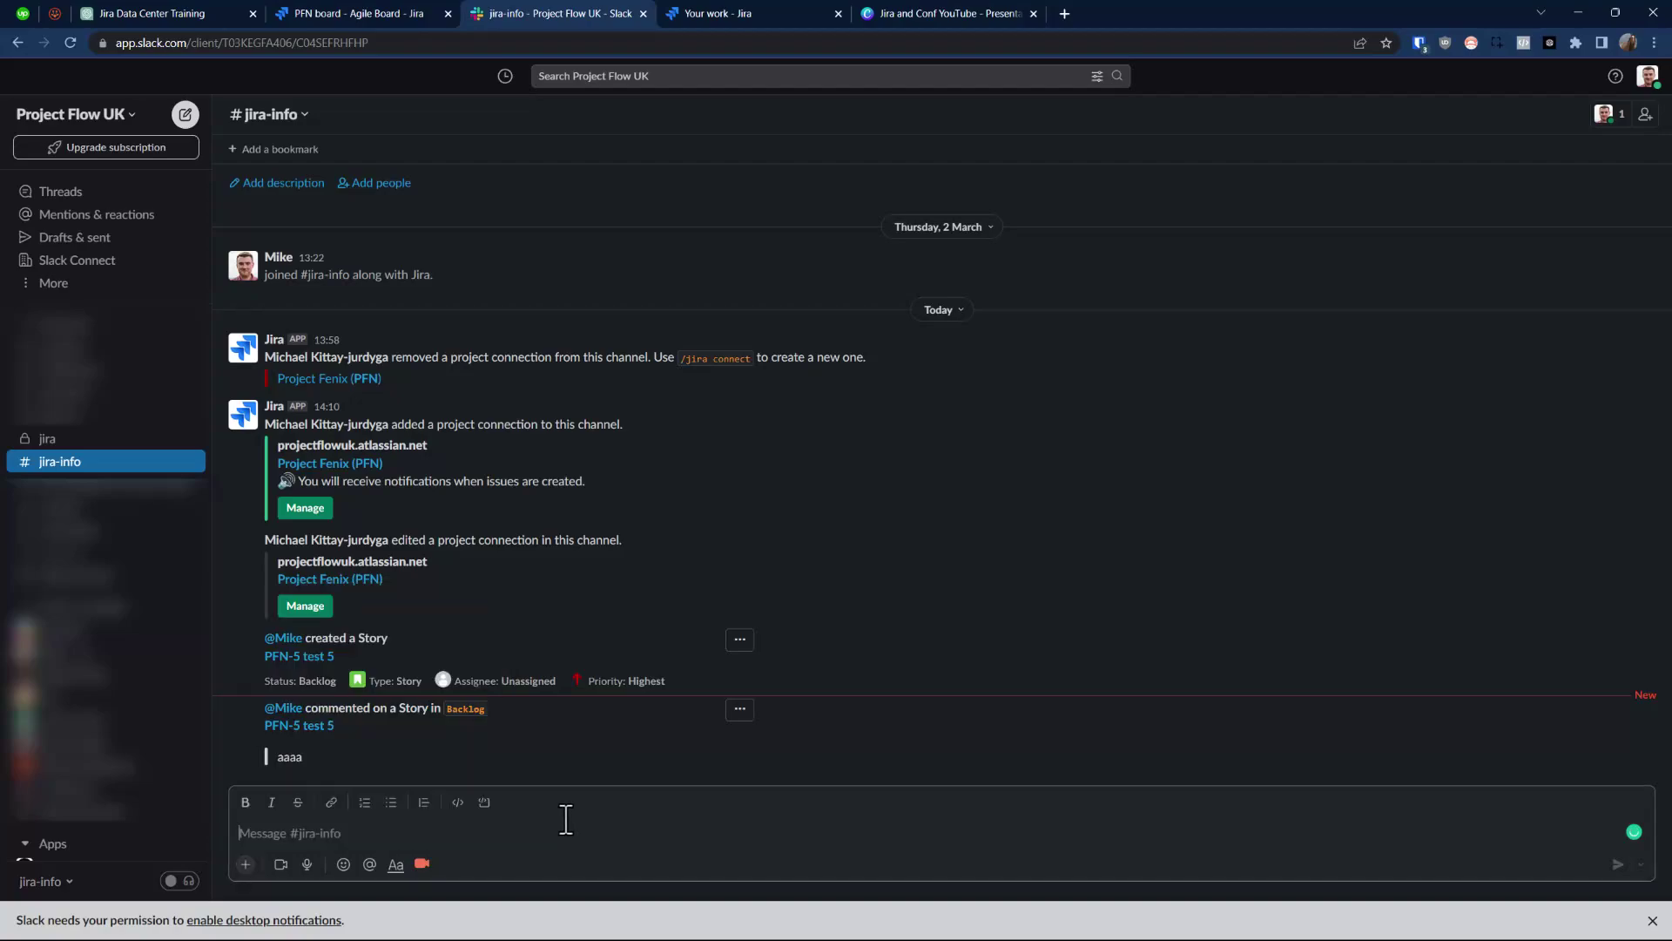
pyautogui.press('/')
pyautogui.click(566, 818)
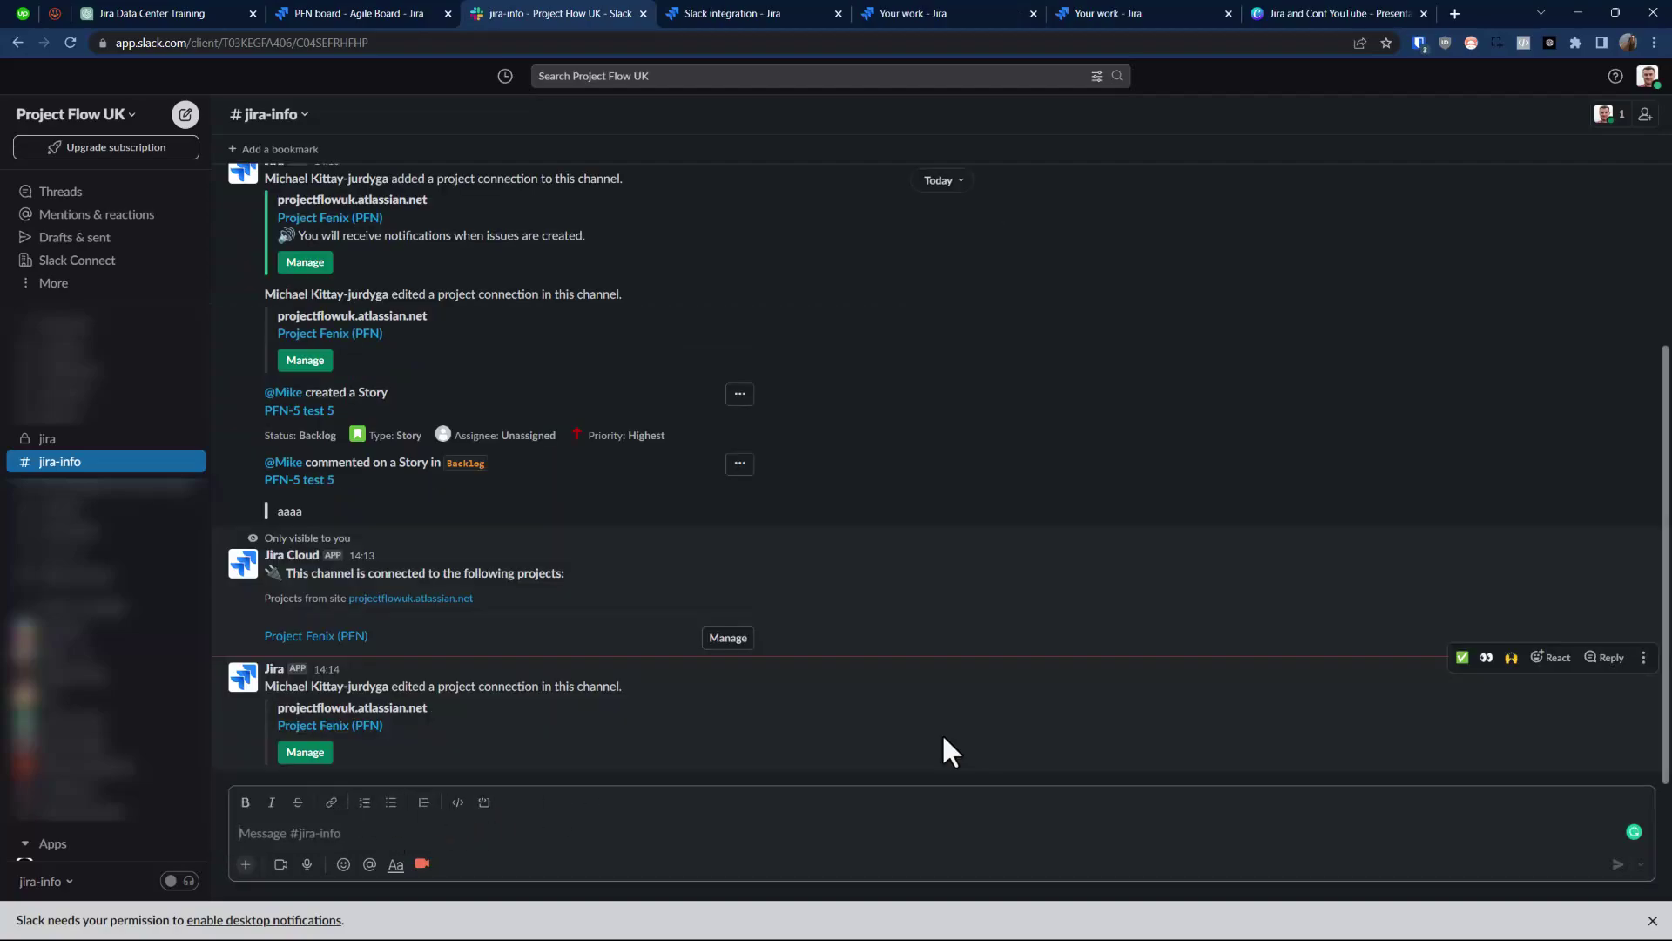
# Run /jira create in the jira-info channel and set the issue type to Bug for Project Fenix
pyautogui.write('/jira ')
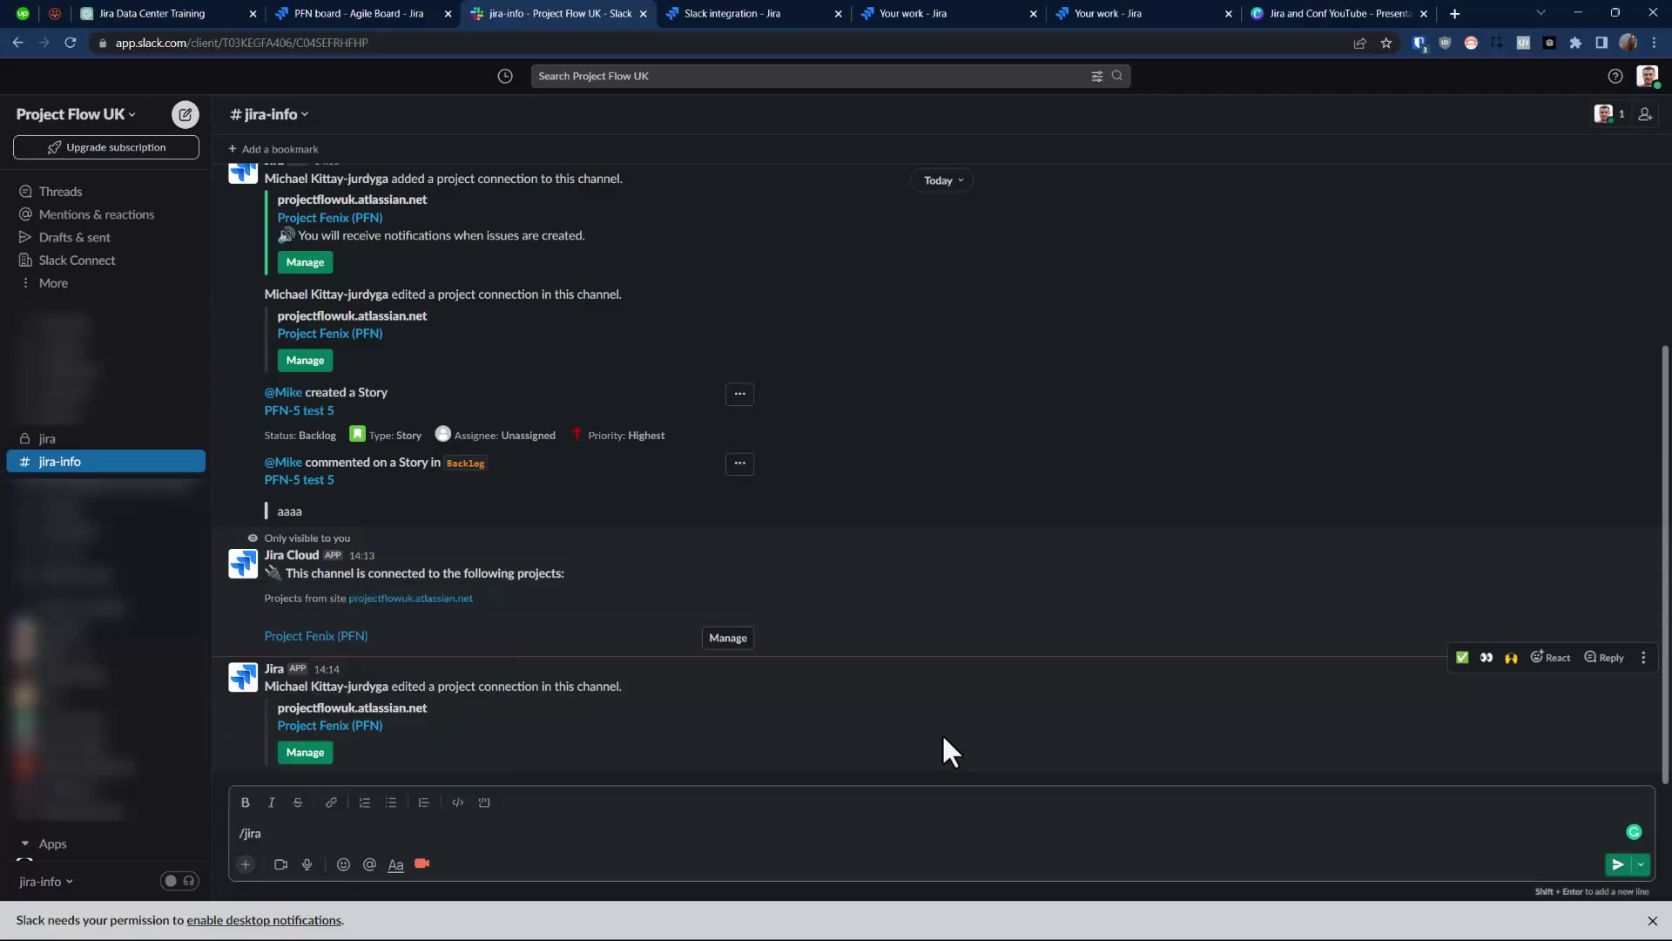
pyautogui.write('create')
pyautogui.press('Return')
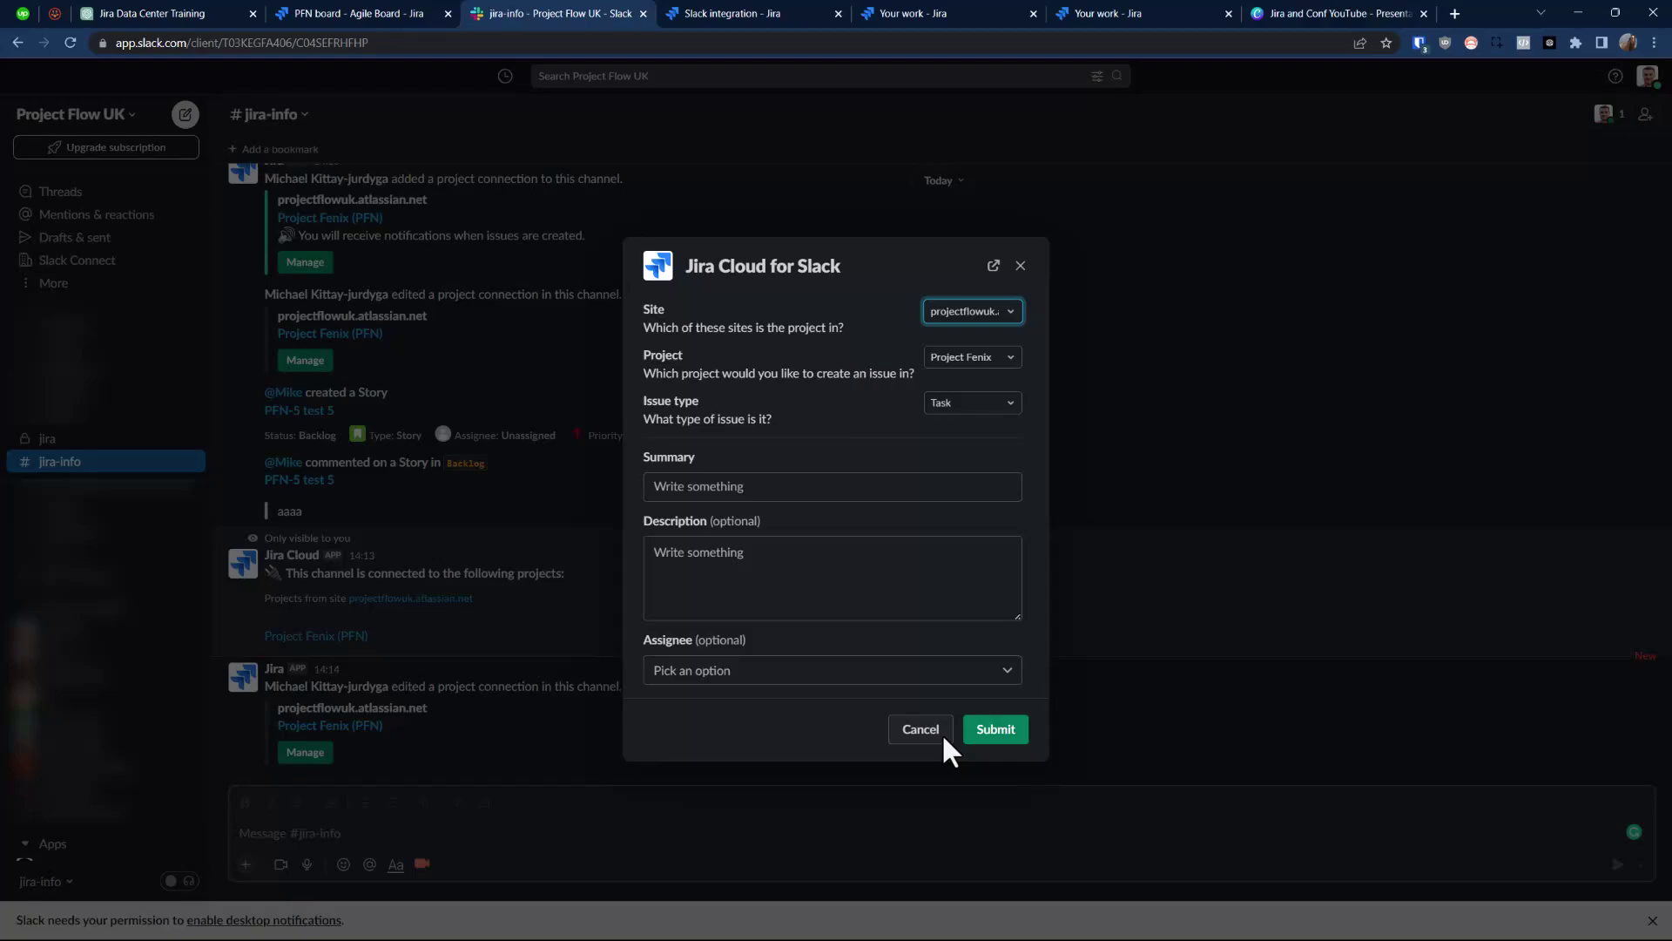
pyautogui.click(981, 408)
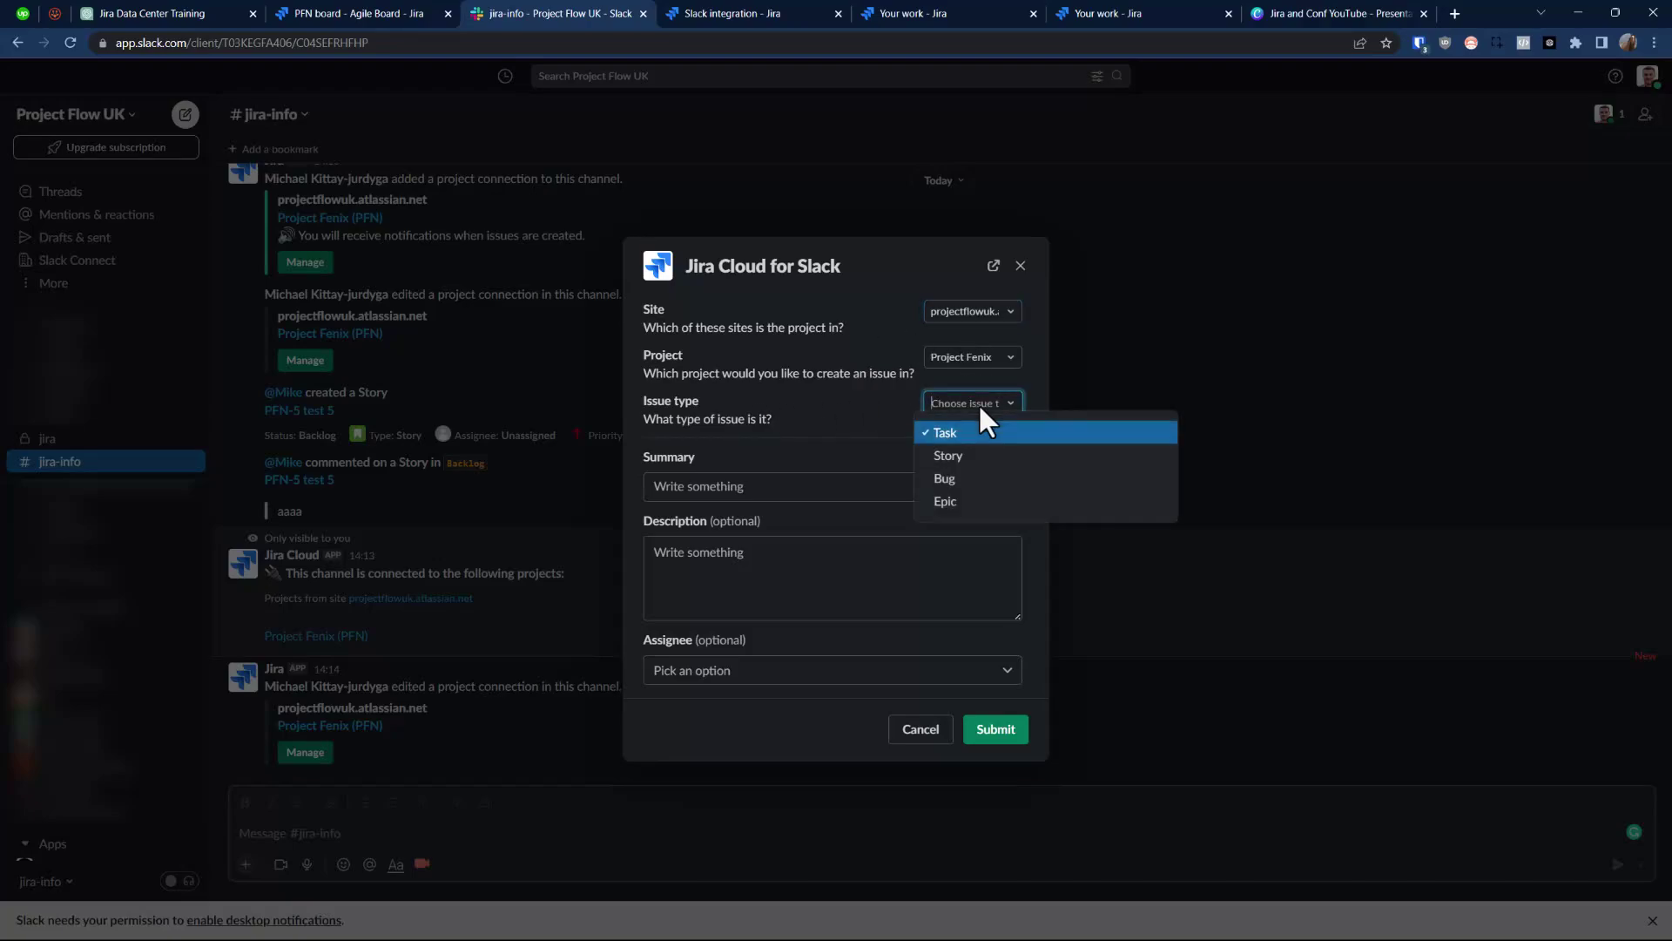
pyautogui.click(974, 485)
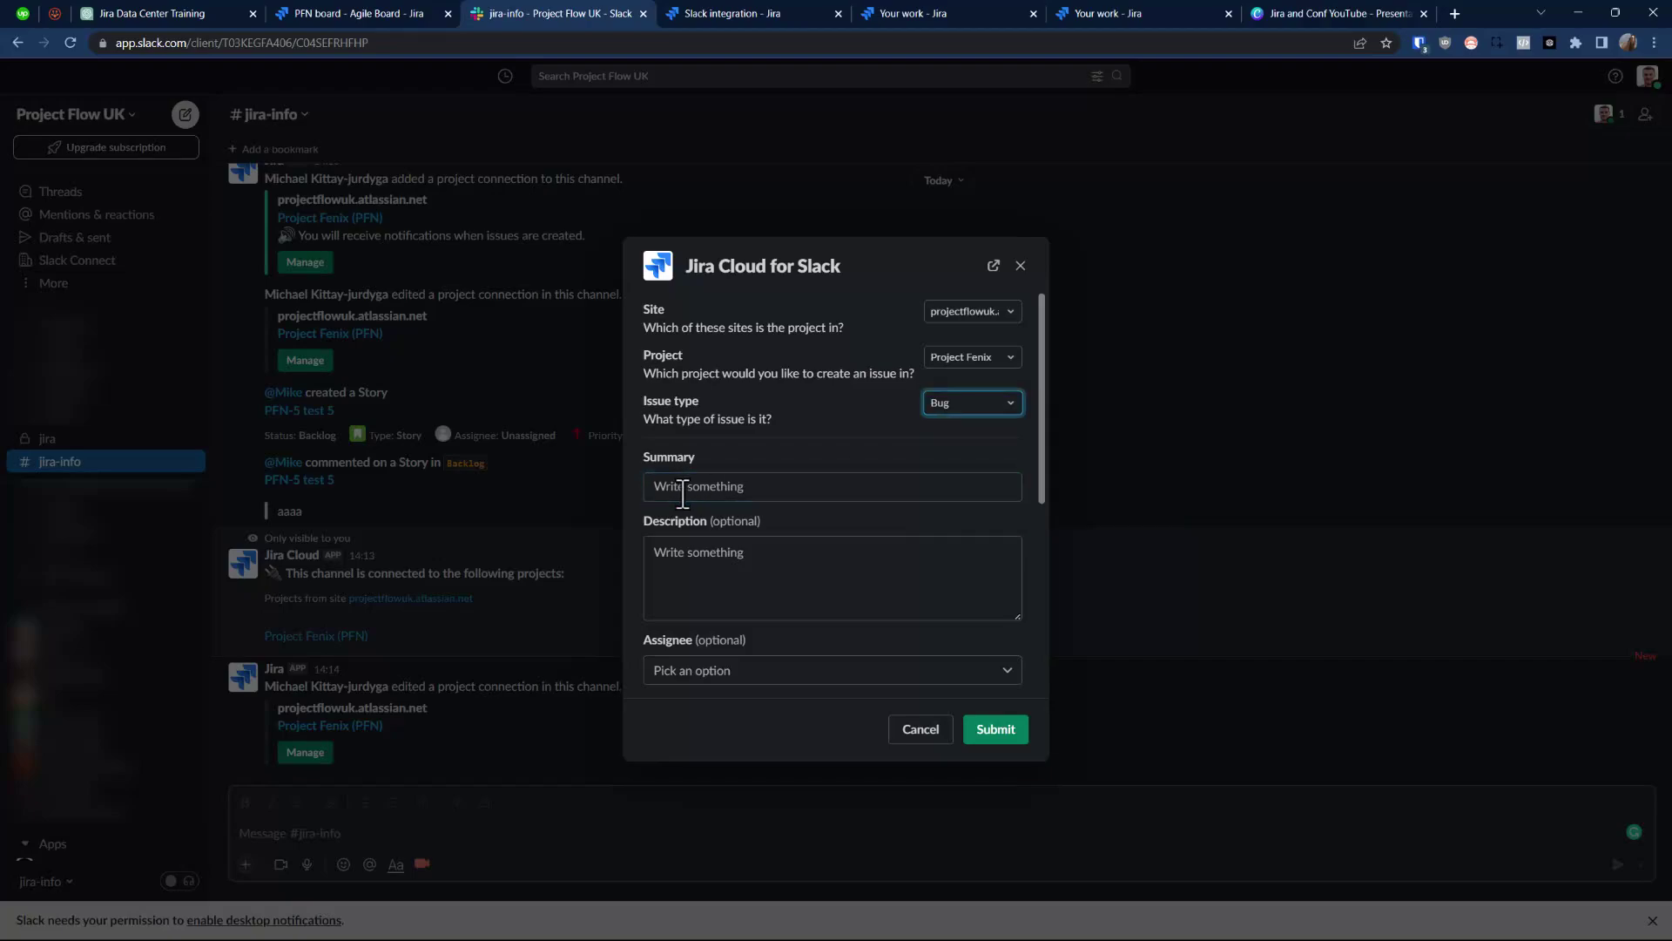
# Enter the summary My New Bug and the description asdsadsadas, and submit the bug
pyautogui.click(683, 486)
pyautogui.write('My ')
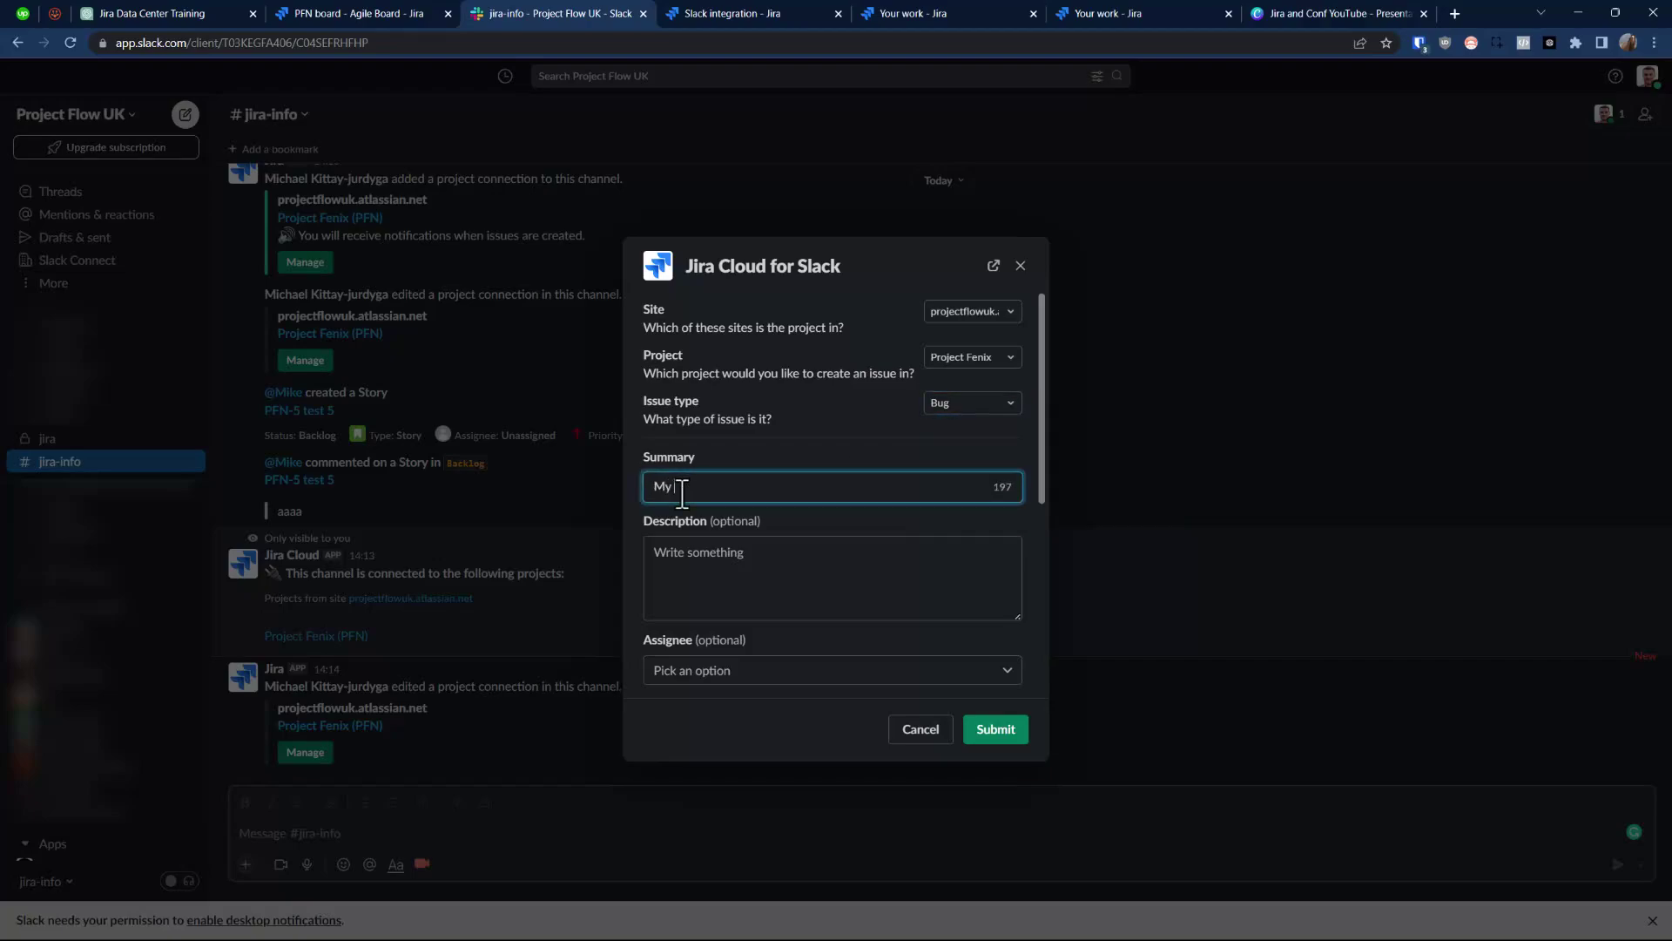
pyautogui.write('New Bug')
pyautogui.click(729, 547)
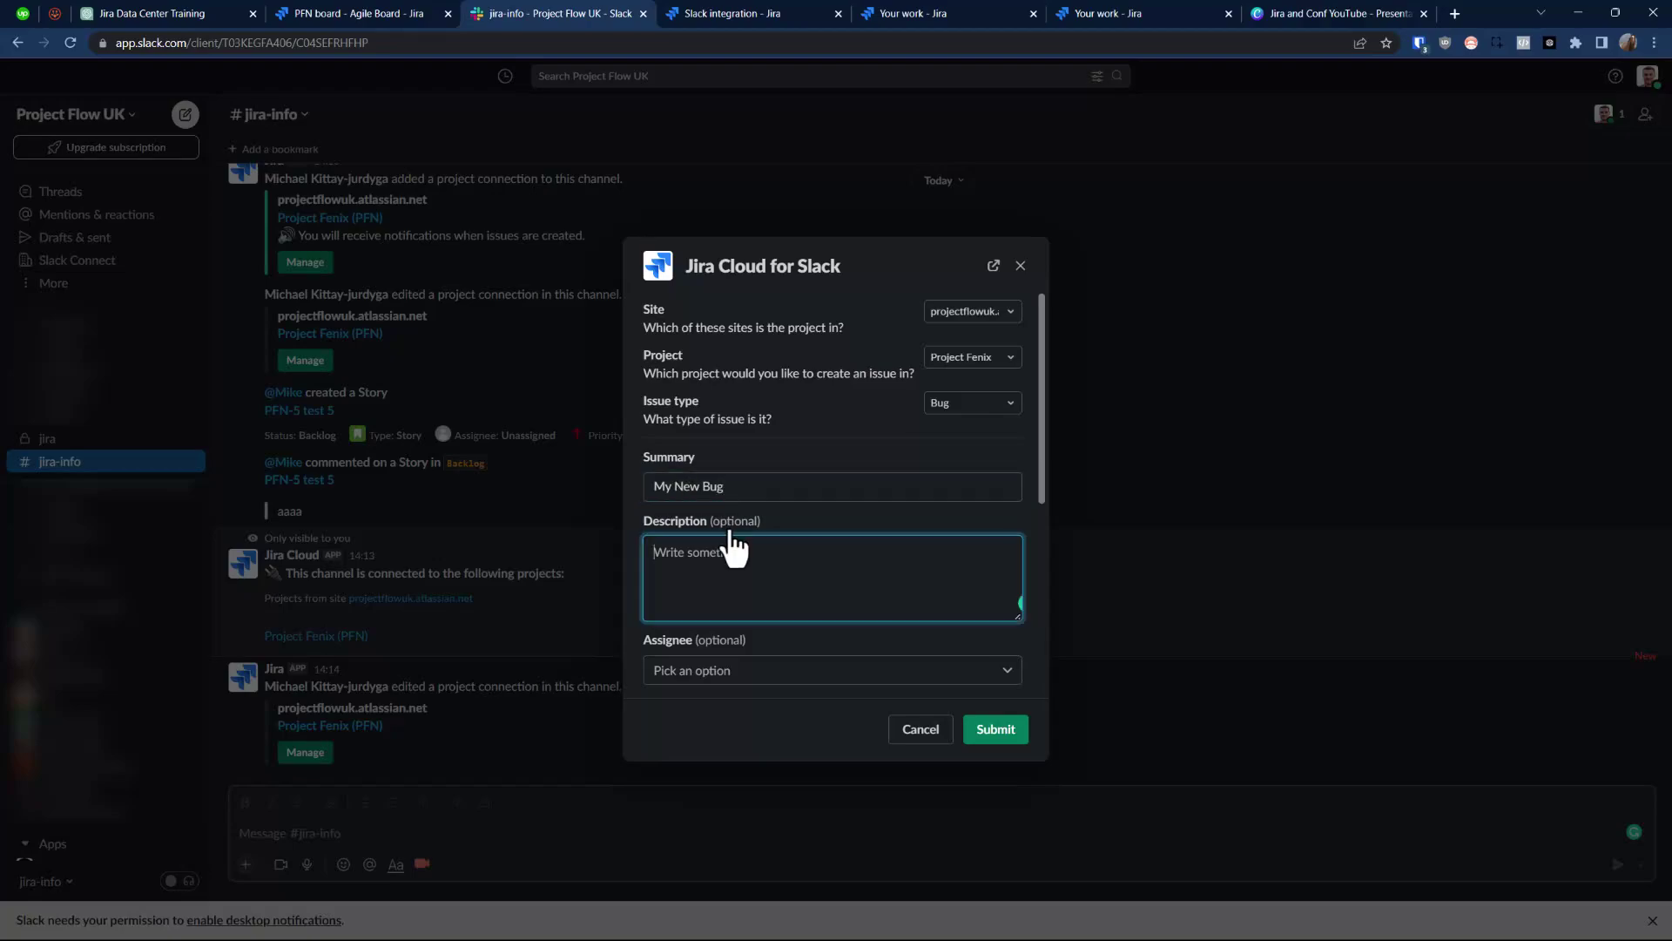
pyautogui.write('asdsadsadas')
pyautogui.scroll(-5, 978, 474)
pyautogui.scroll(5, 948, 534)
pyautogui.scroll(-5, 914, 544)
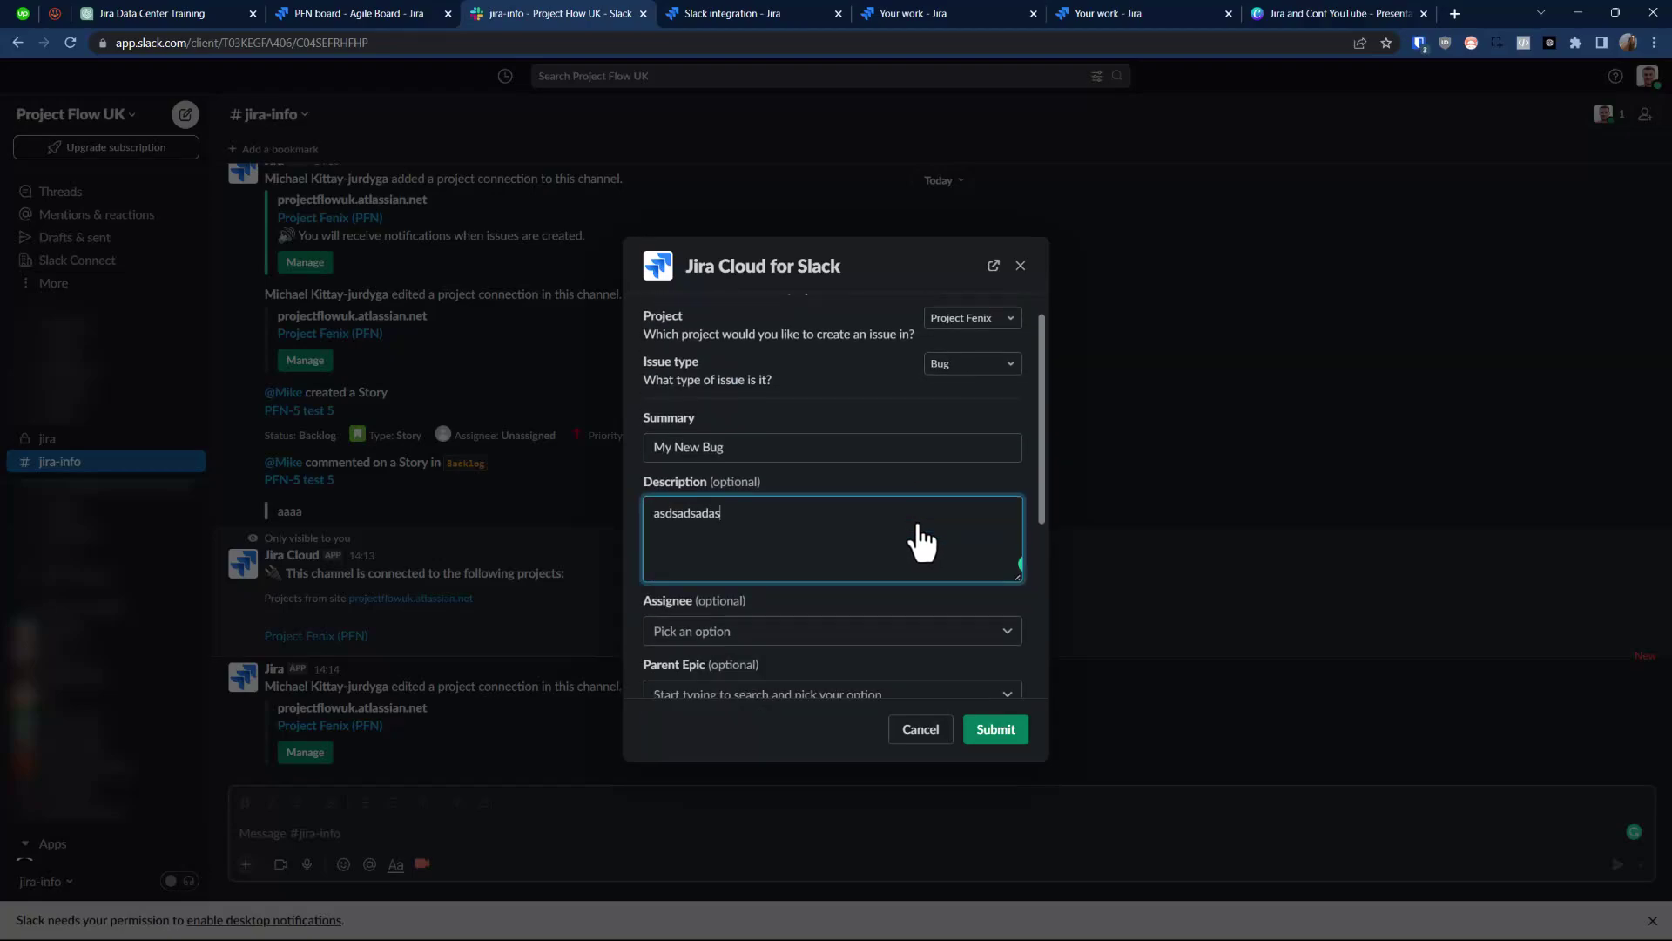
pyautogui.scroll(5, 915, 550)
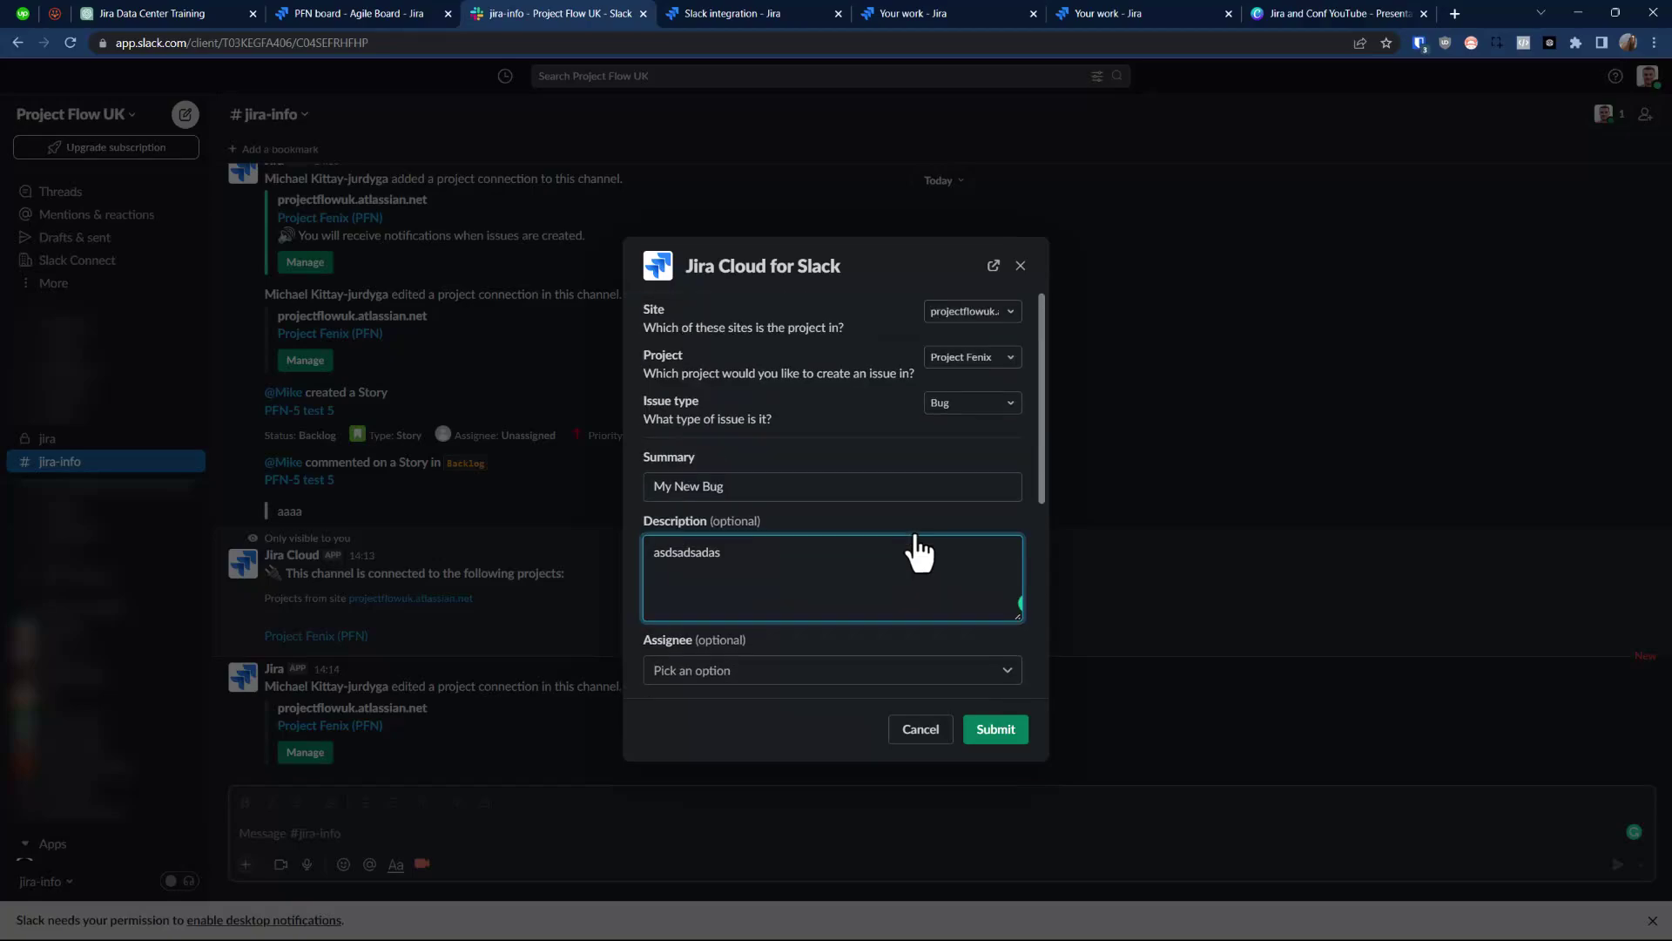
pyautogui.click(993, 730)
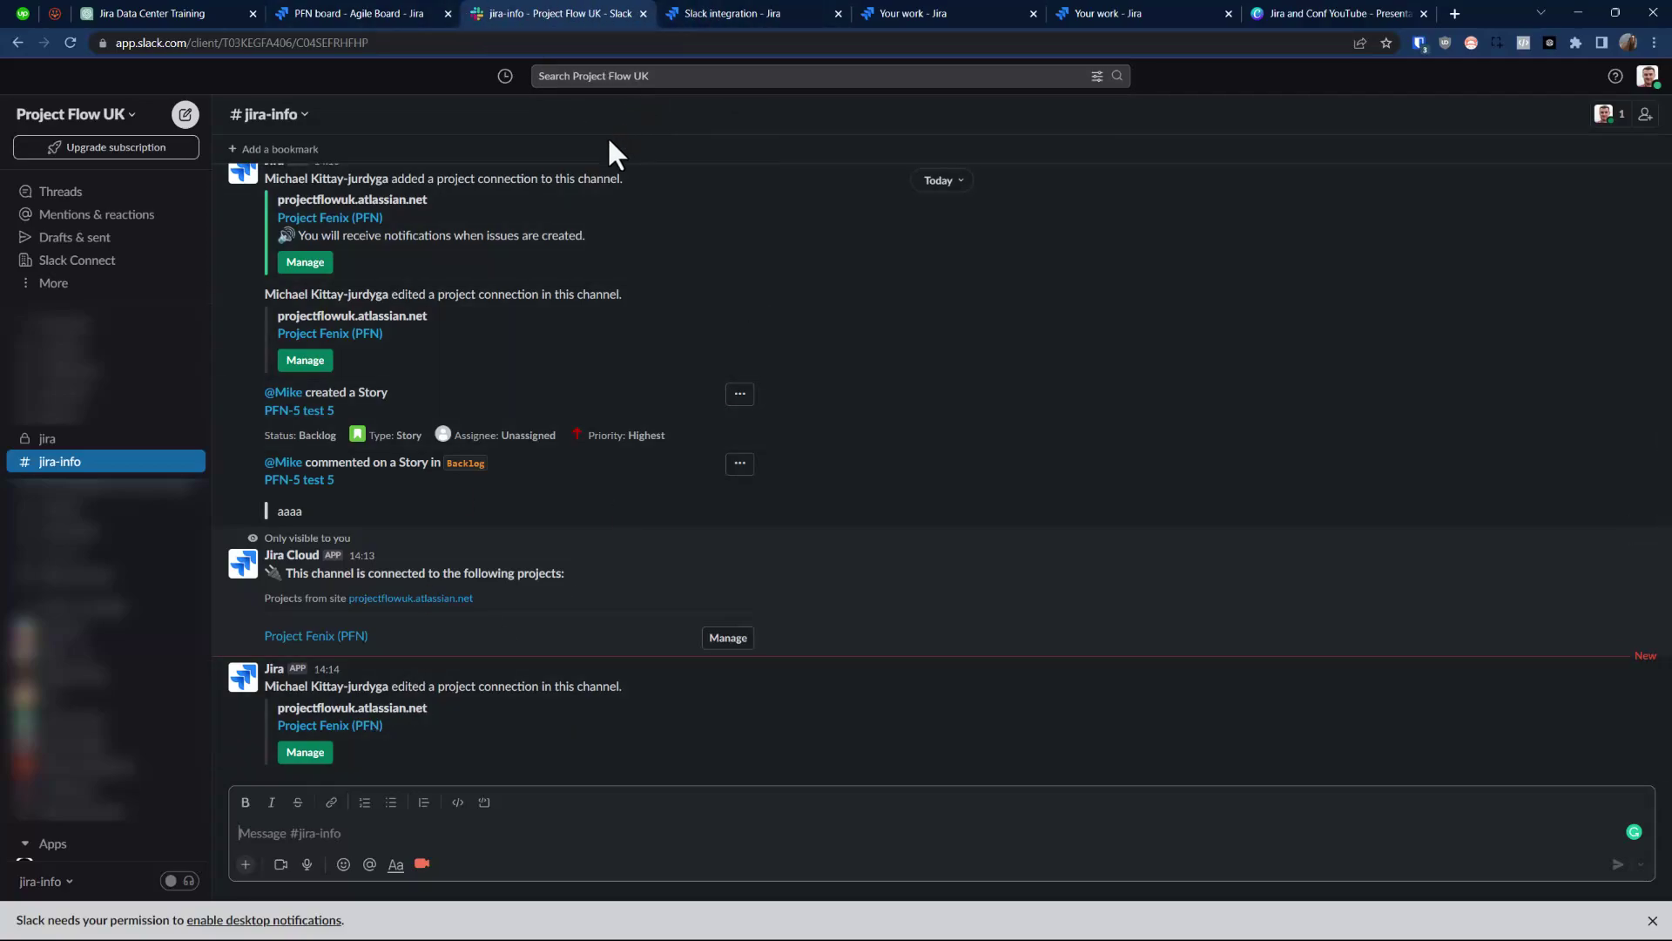
# Switch to Jira, close the test 5 issue and check the Kanban board for the new bug
pyautogui.click(364, 8)
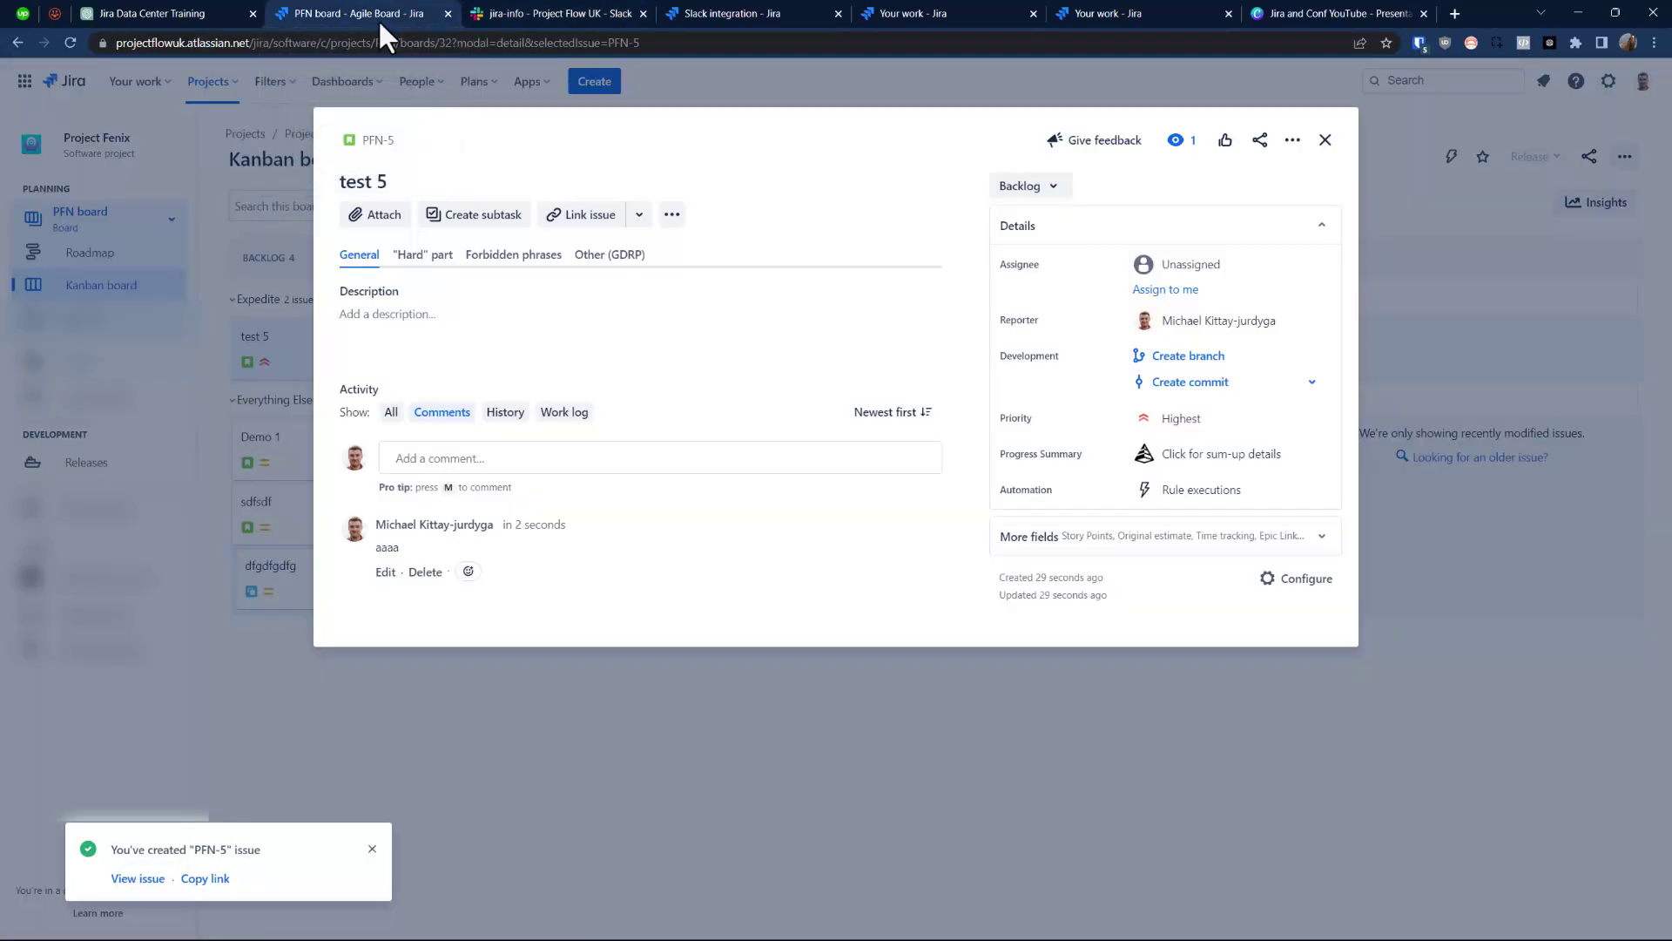
pyautogui.click(885, 713)
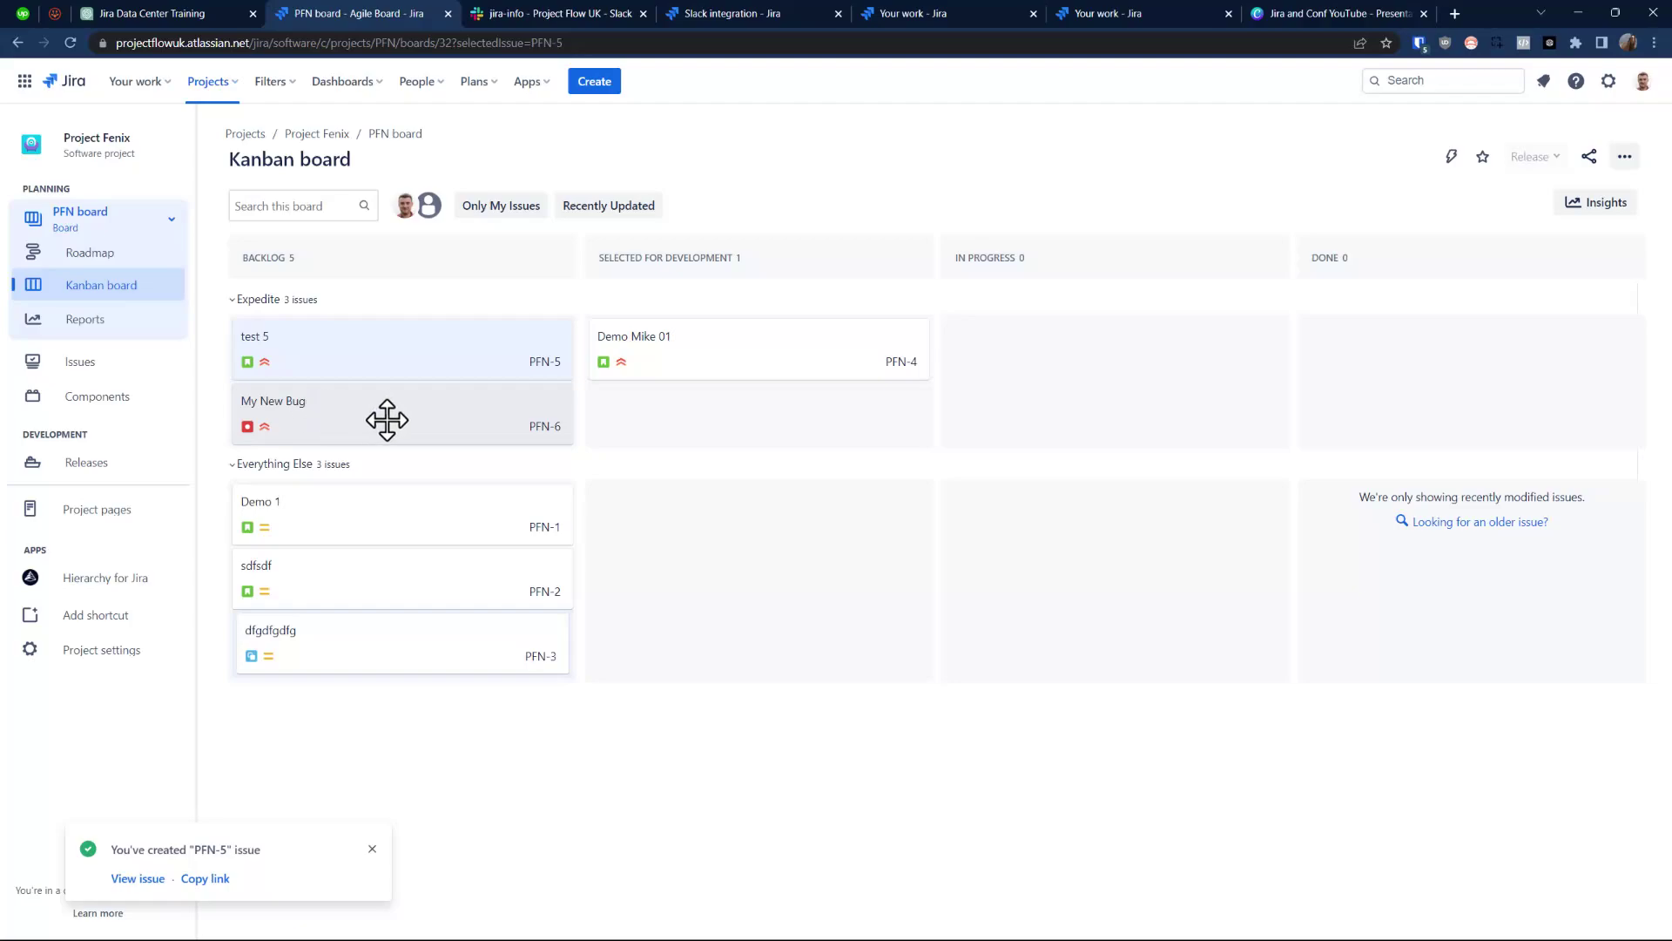
# Open Project Fenix's Slack integration settings and edit the #jira-info channel connection
pyautogui.click(143, 650)
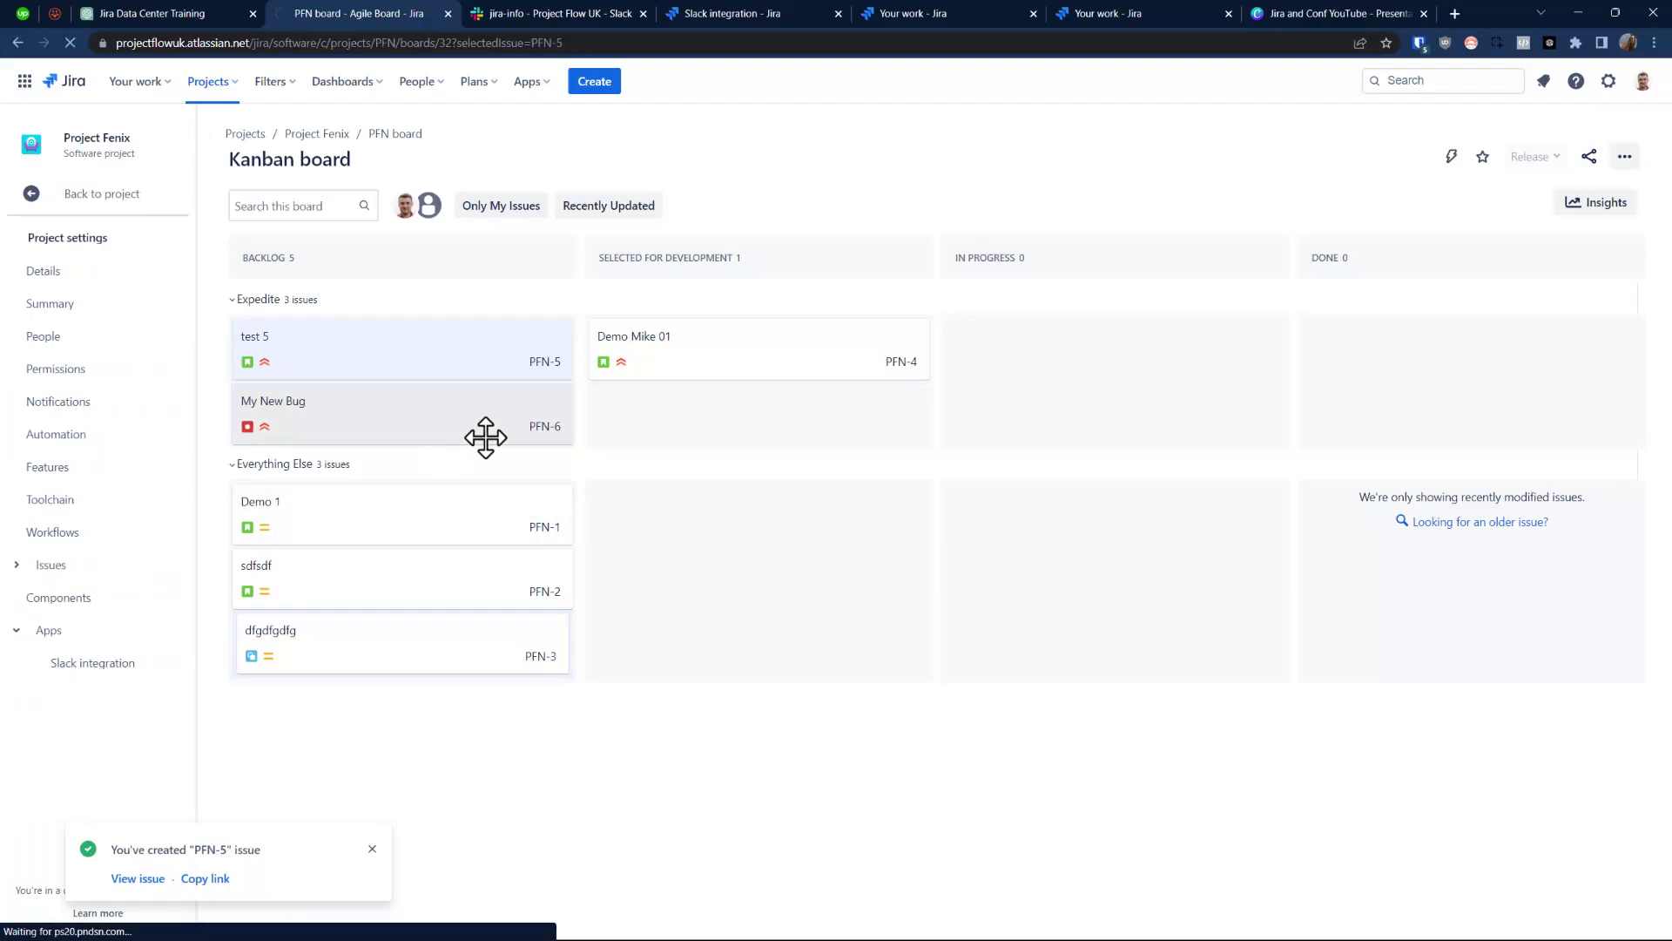
pyautogui.click(93, 633)
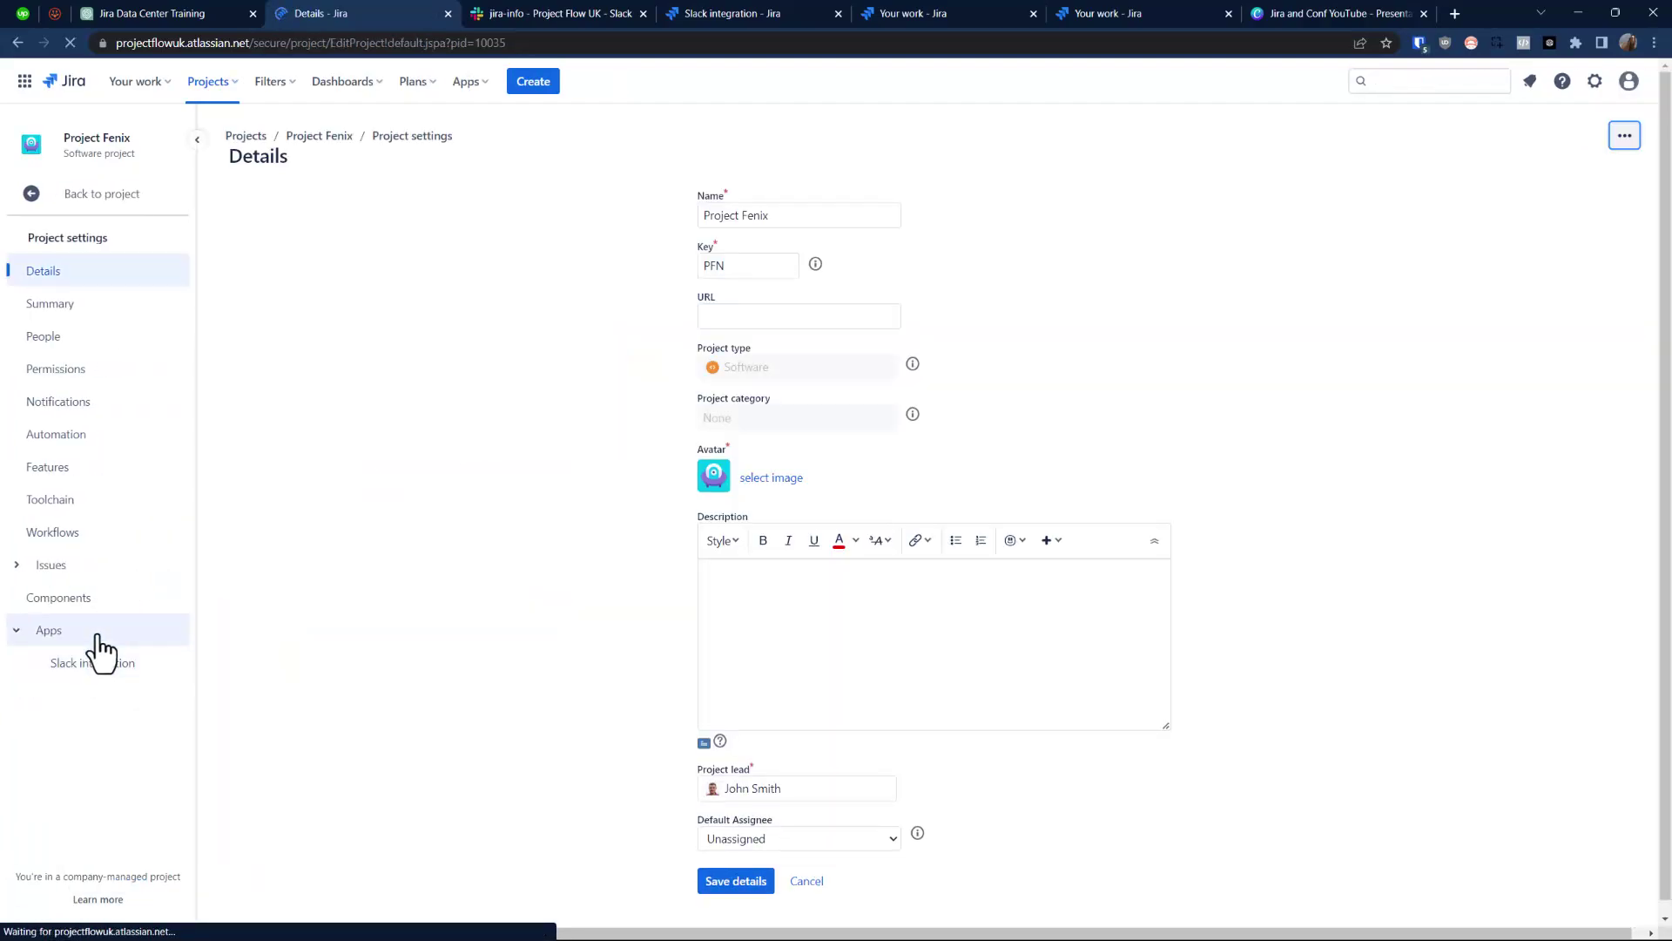
pyautogui.click(92, 662)
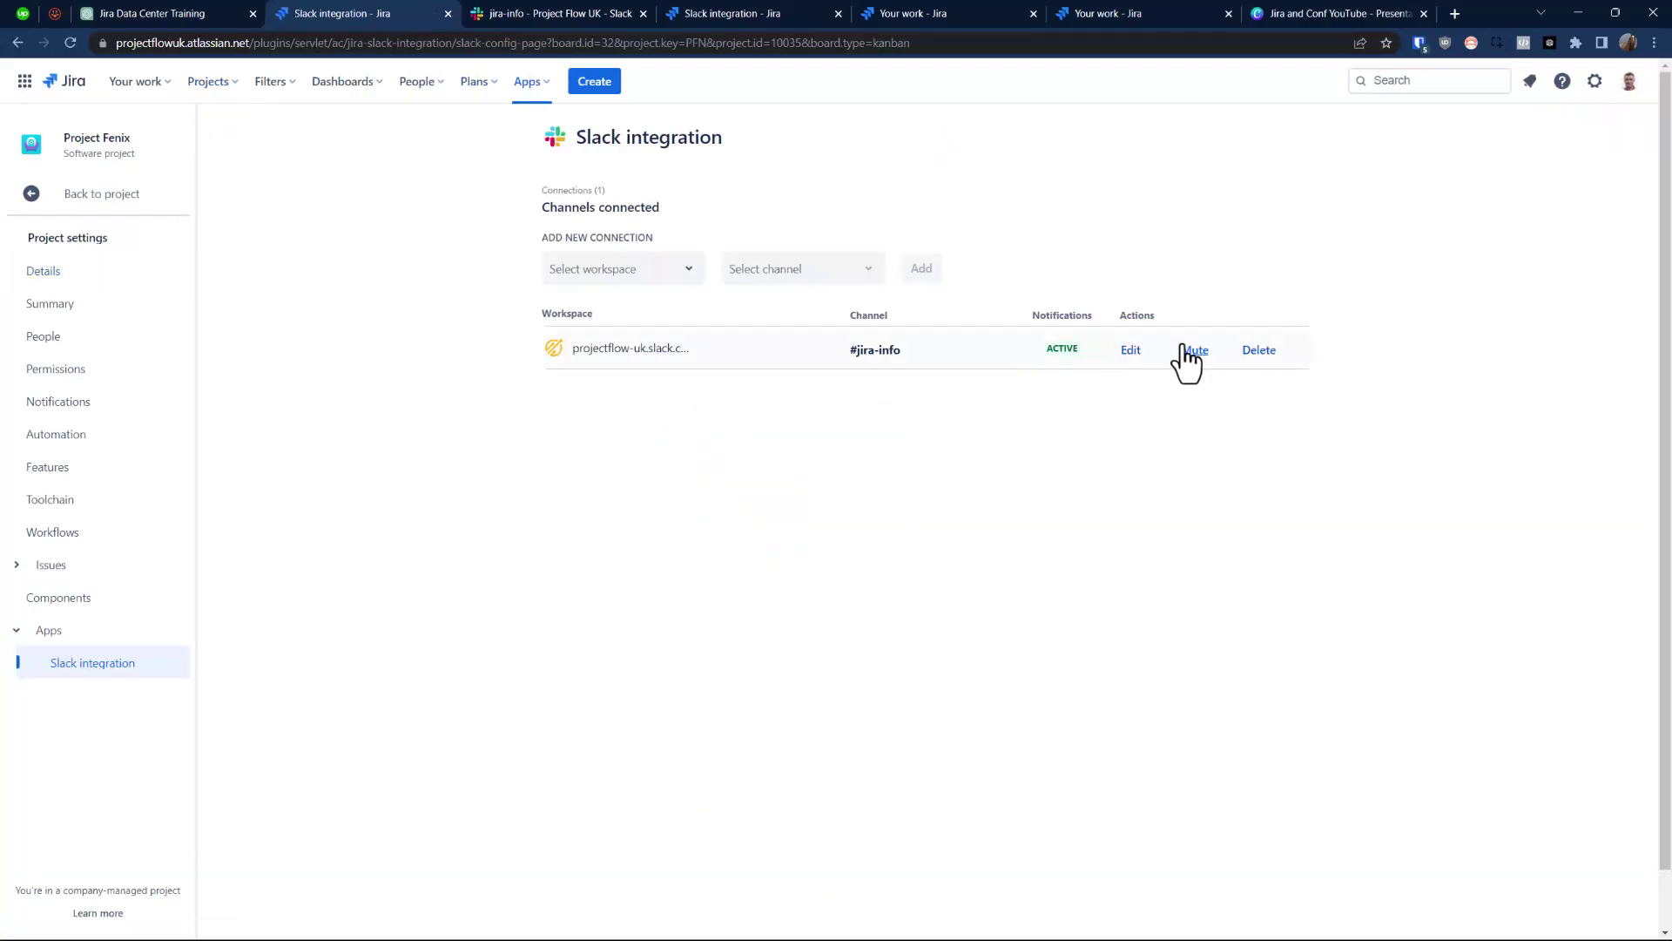
pyautogui.click(1126, 349)
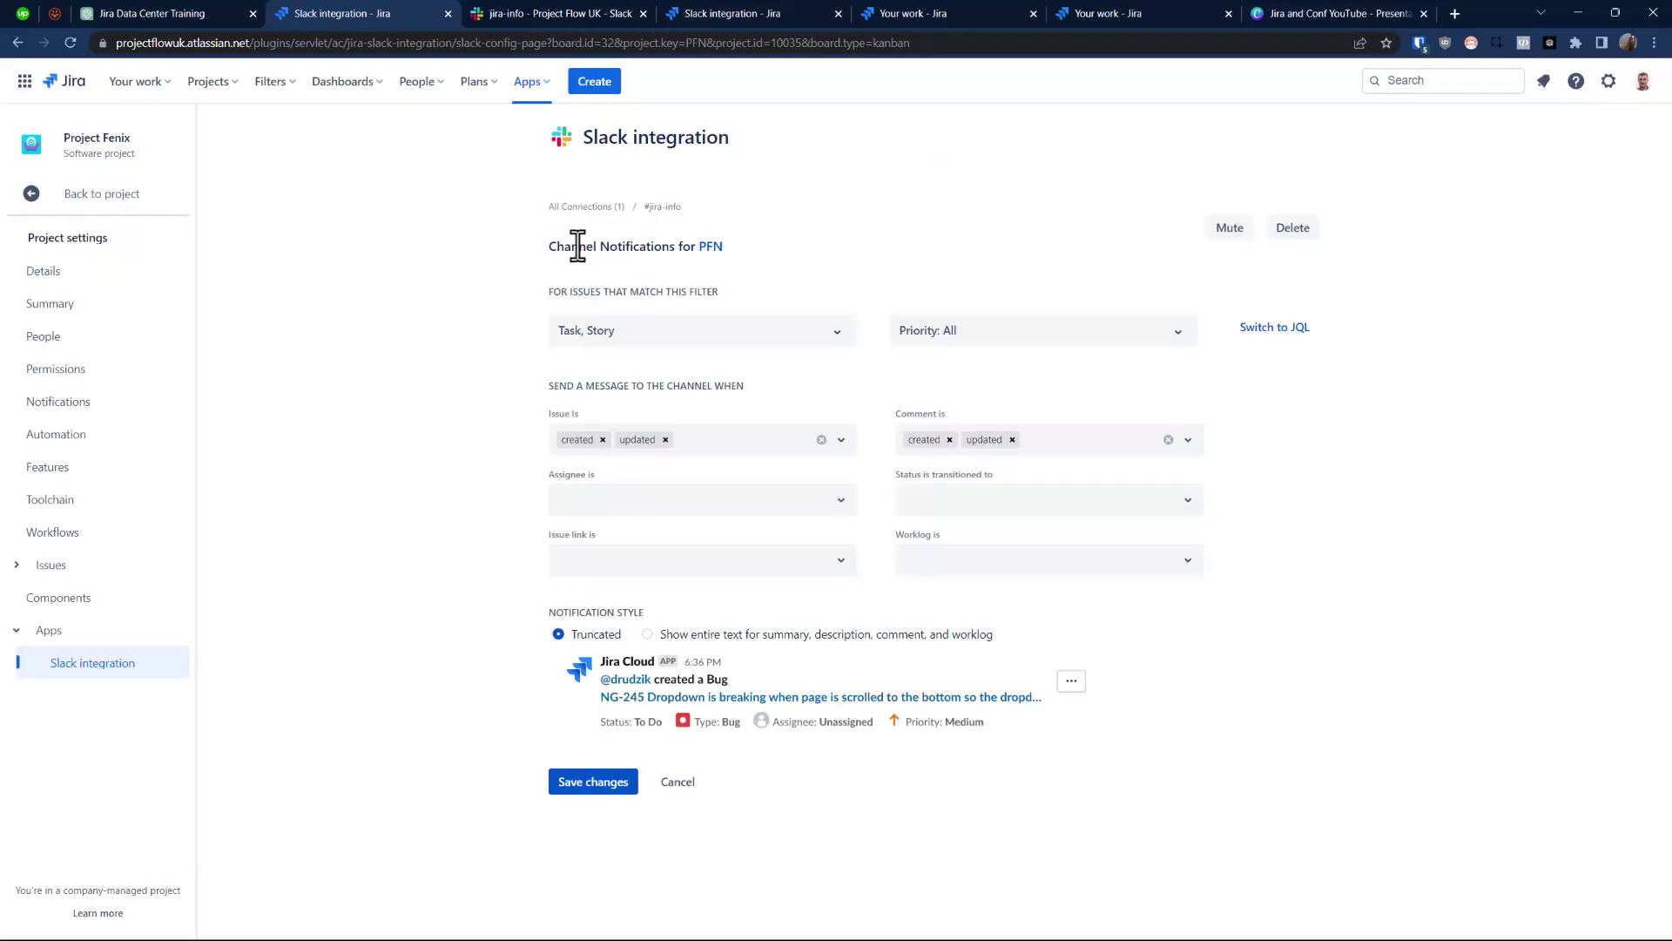
# Add Bug to the issue types in the #jira-info channel notification filter
pyautogui.click(660, 342)
pyautogui.click(571, 461)
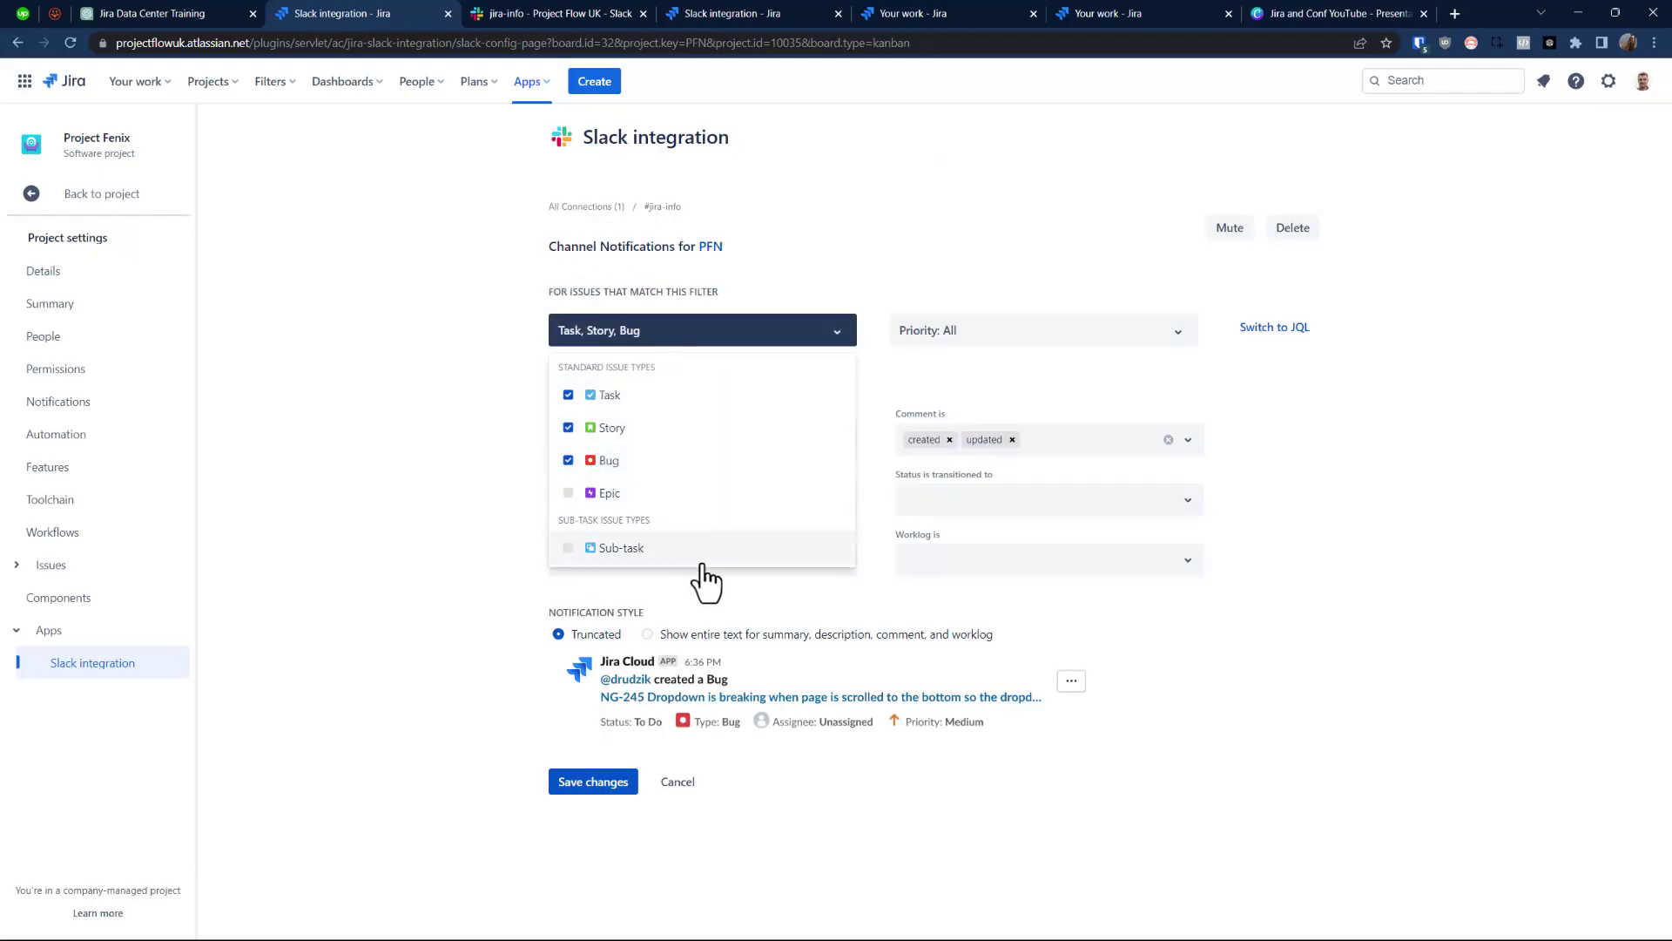
pyautogui.click(348, 562)
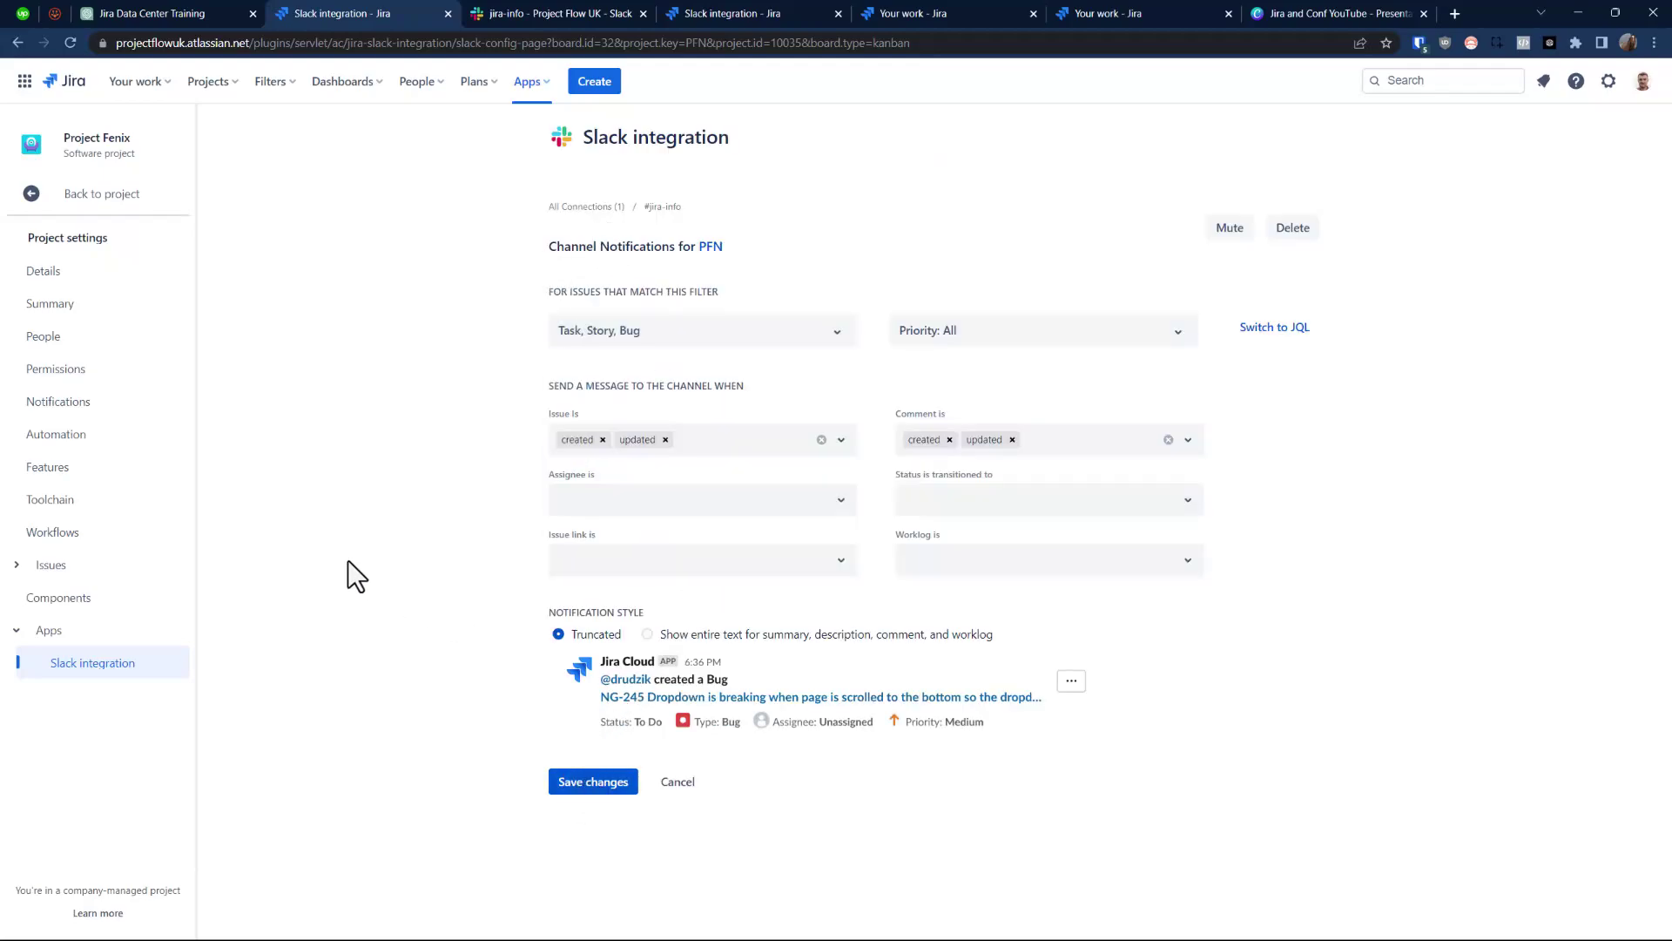
# Preview the full-text notification style, set it back to Truncated and save the channel notification changes
pyautogui.click(647, 635)
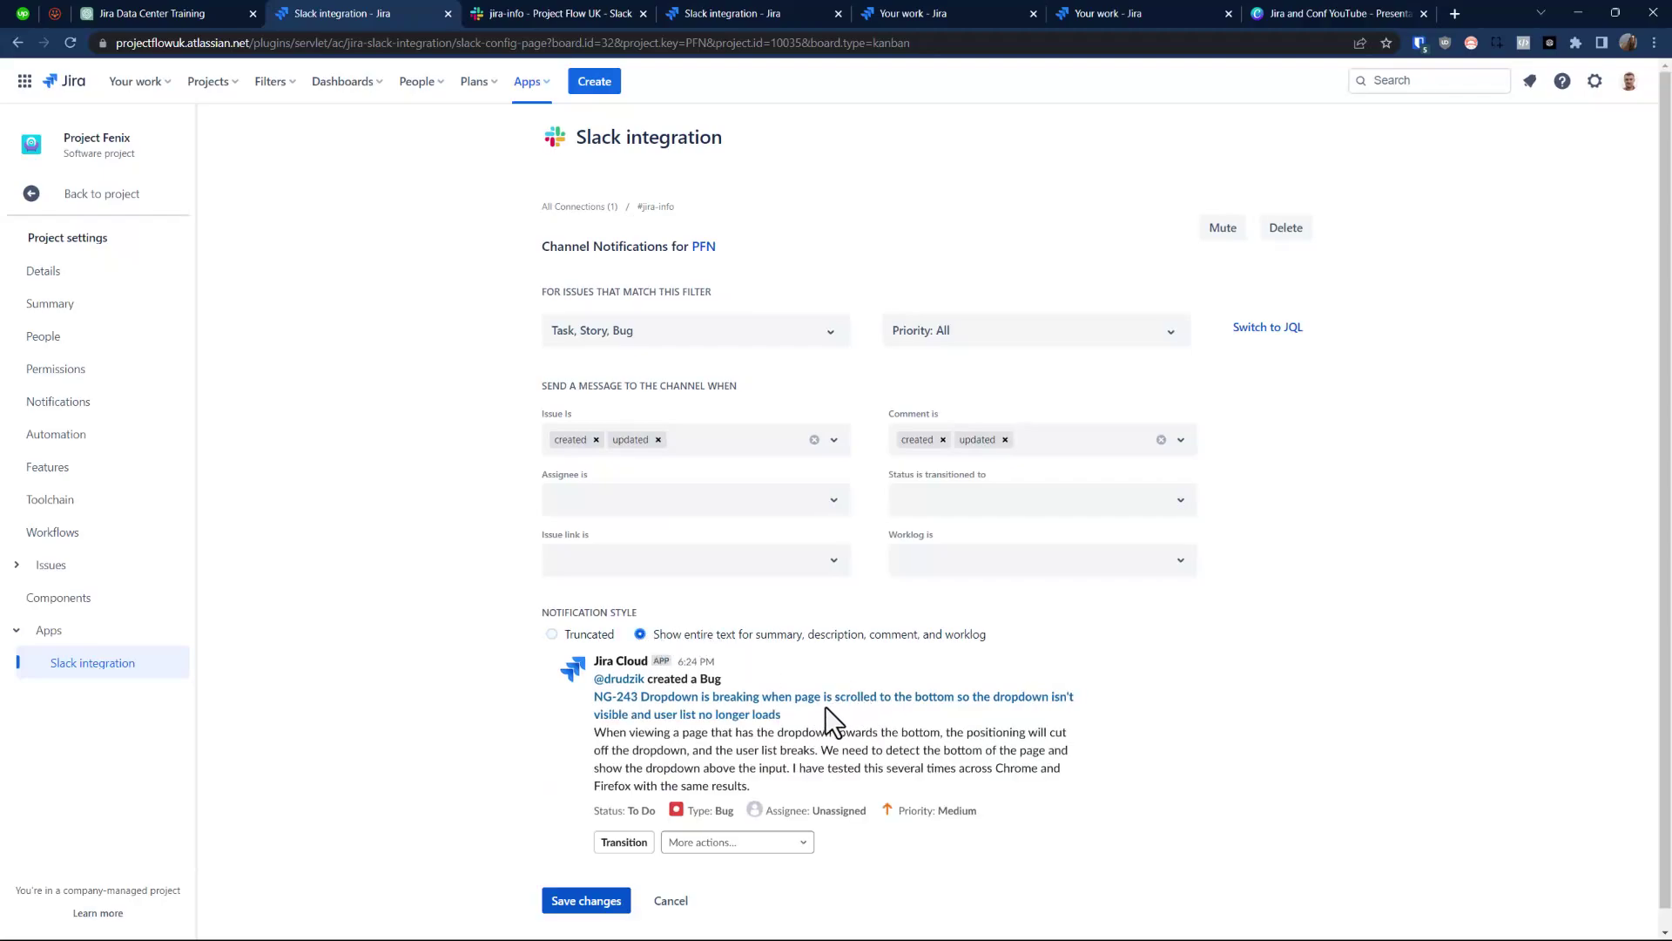
pyautogui.click(577, 636)
pyautogui.click(589, 901)
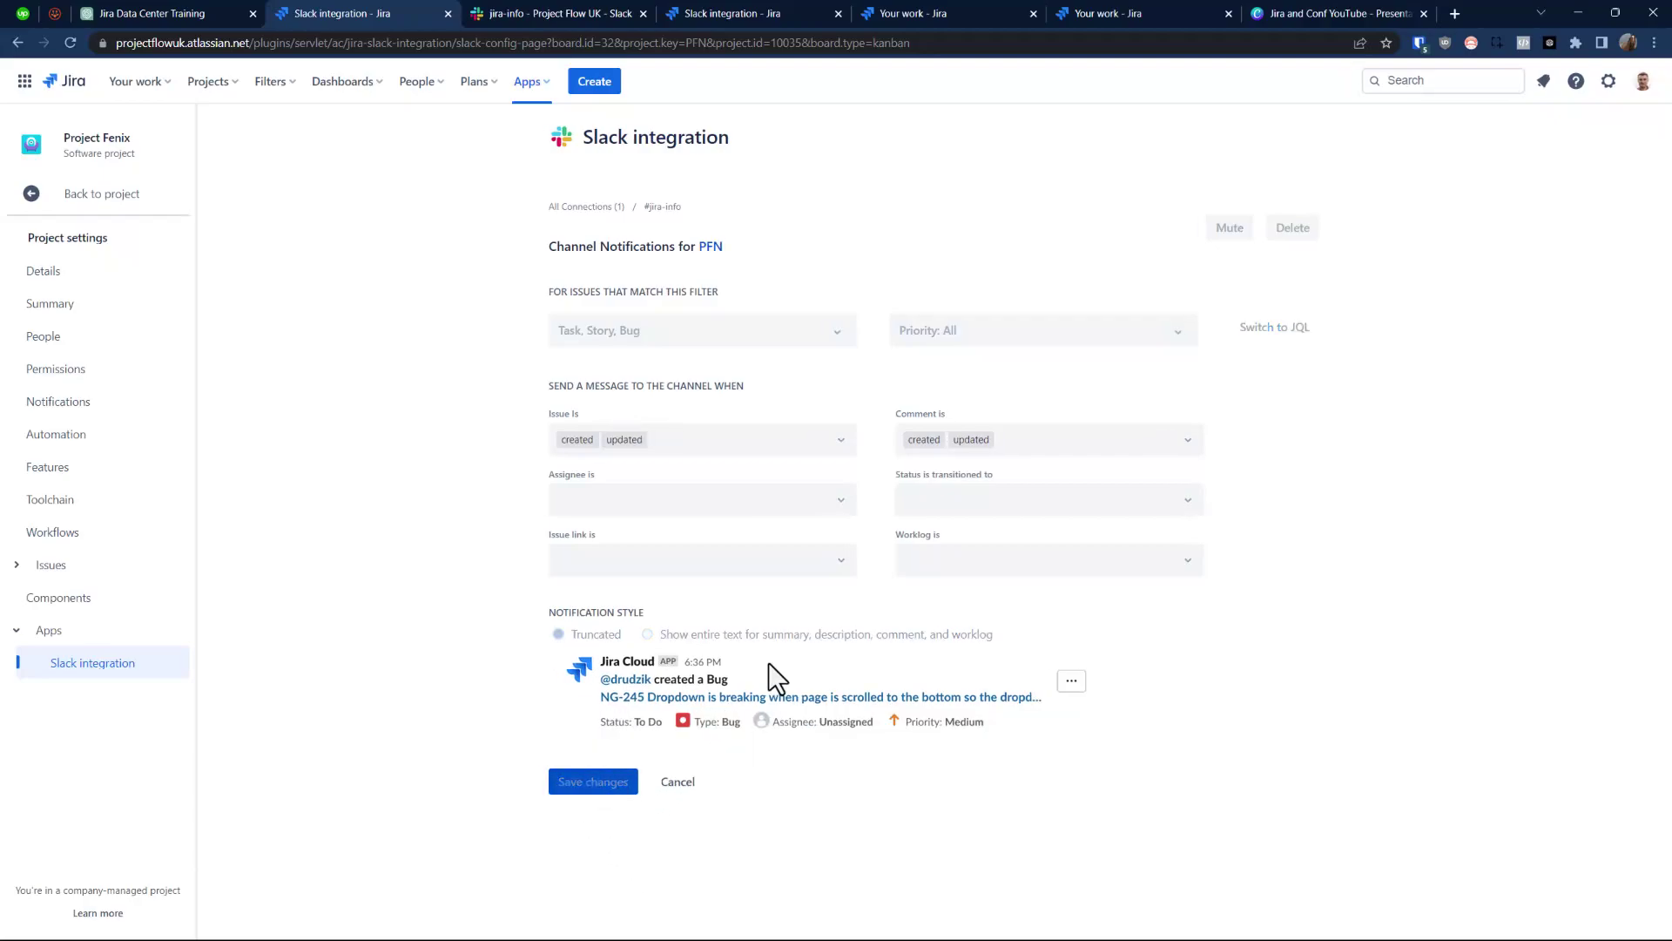
# Check the jira-info channel in Slack and return to Jira's Slack integration page
pyautogui.click(526, 13)
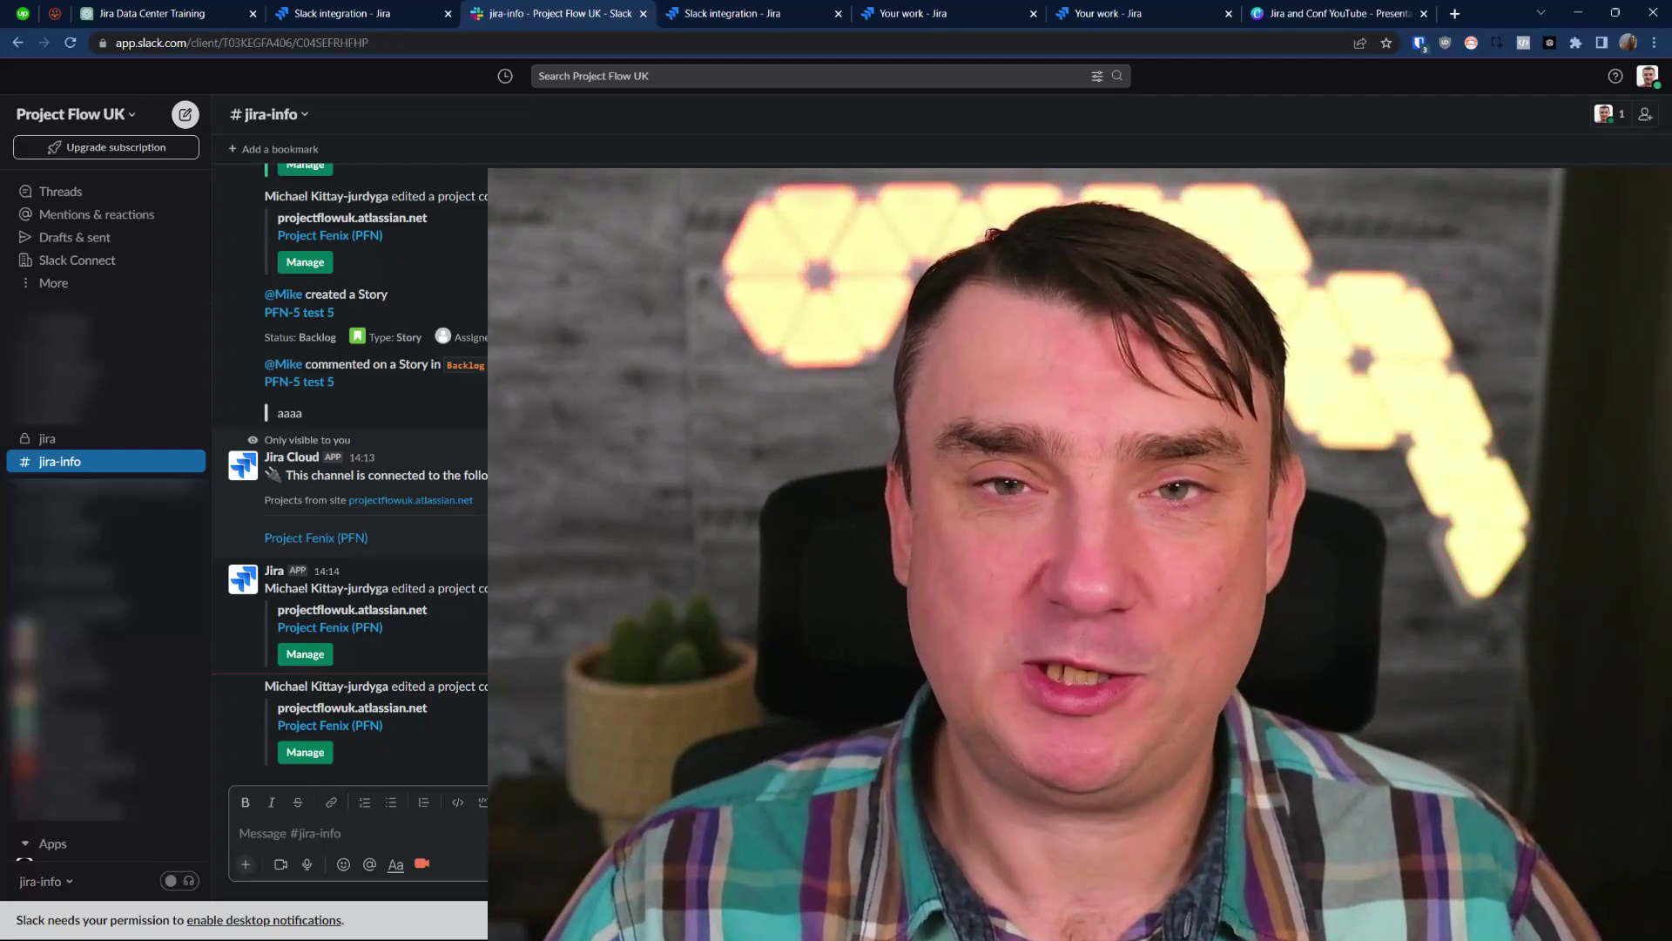
pyautogui.click(365, 6)
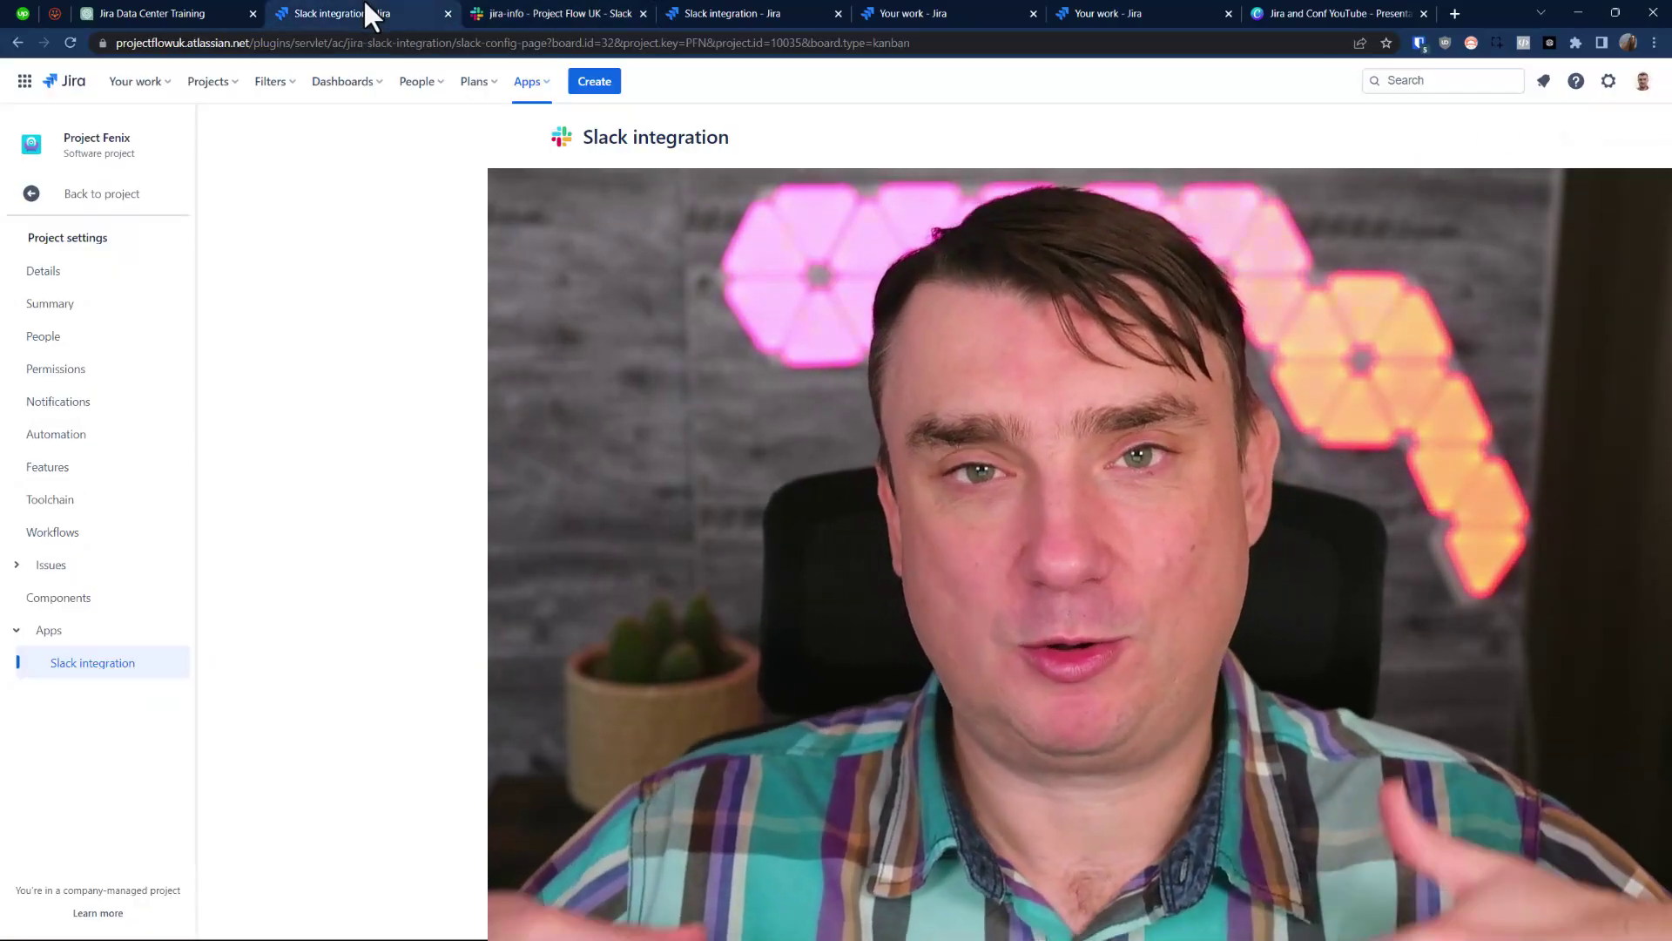